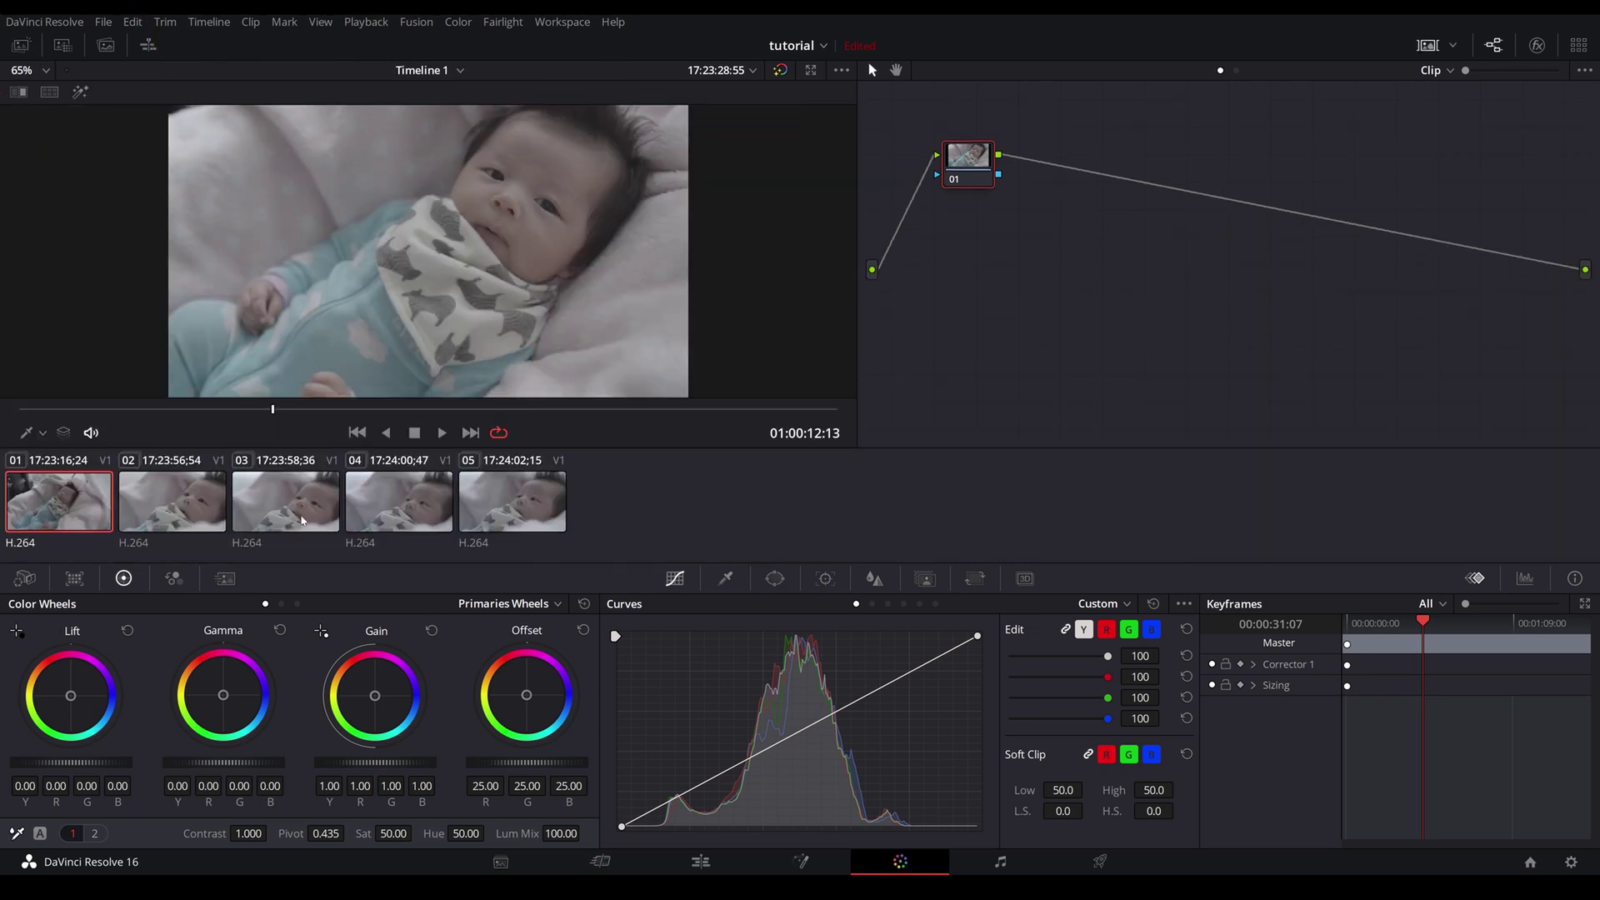
- Hide the clip thumbnails, show the Temp/Tint adjustment page, and reposition node 01
{"action": "left_click", "coordinate": [1427, 45]}
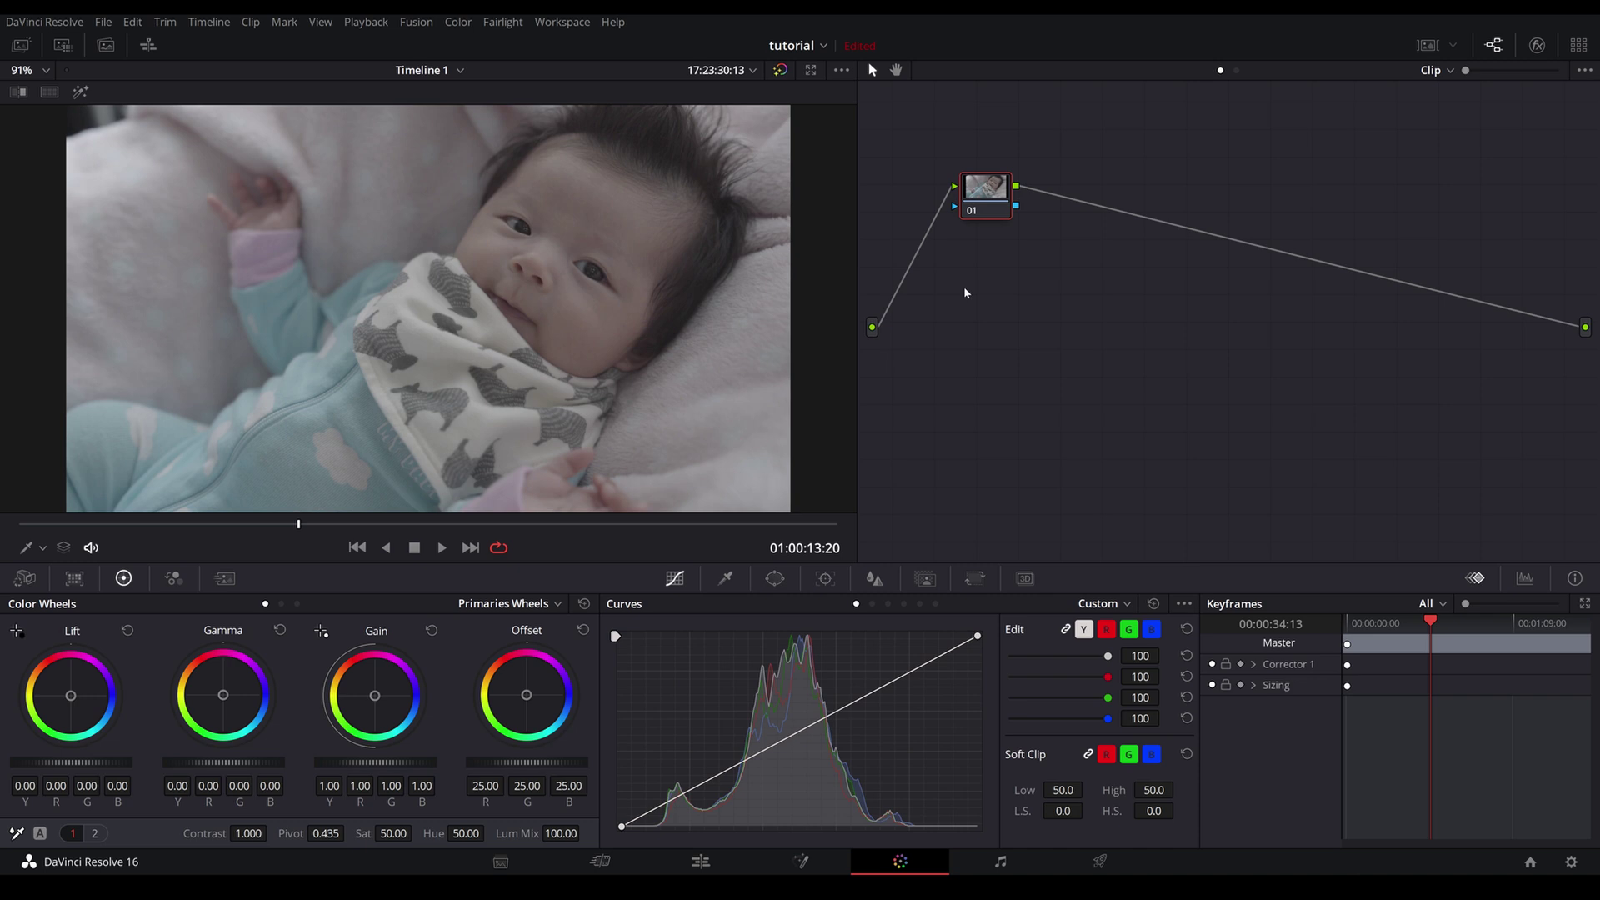
{"action": "left_click", "coordinate": [94, 833]}
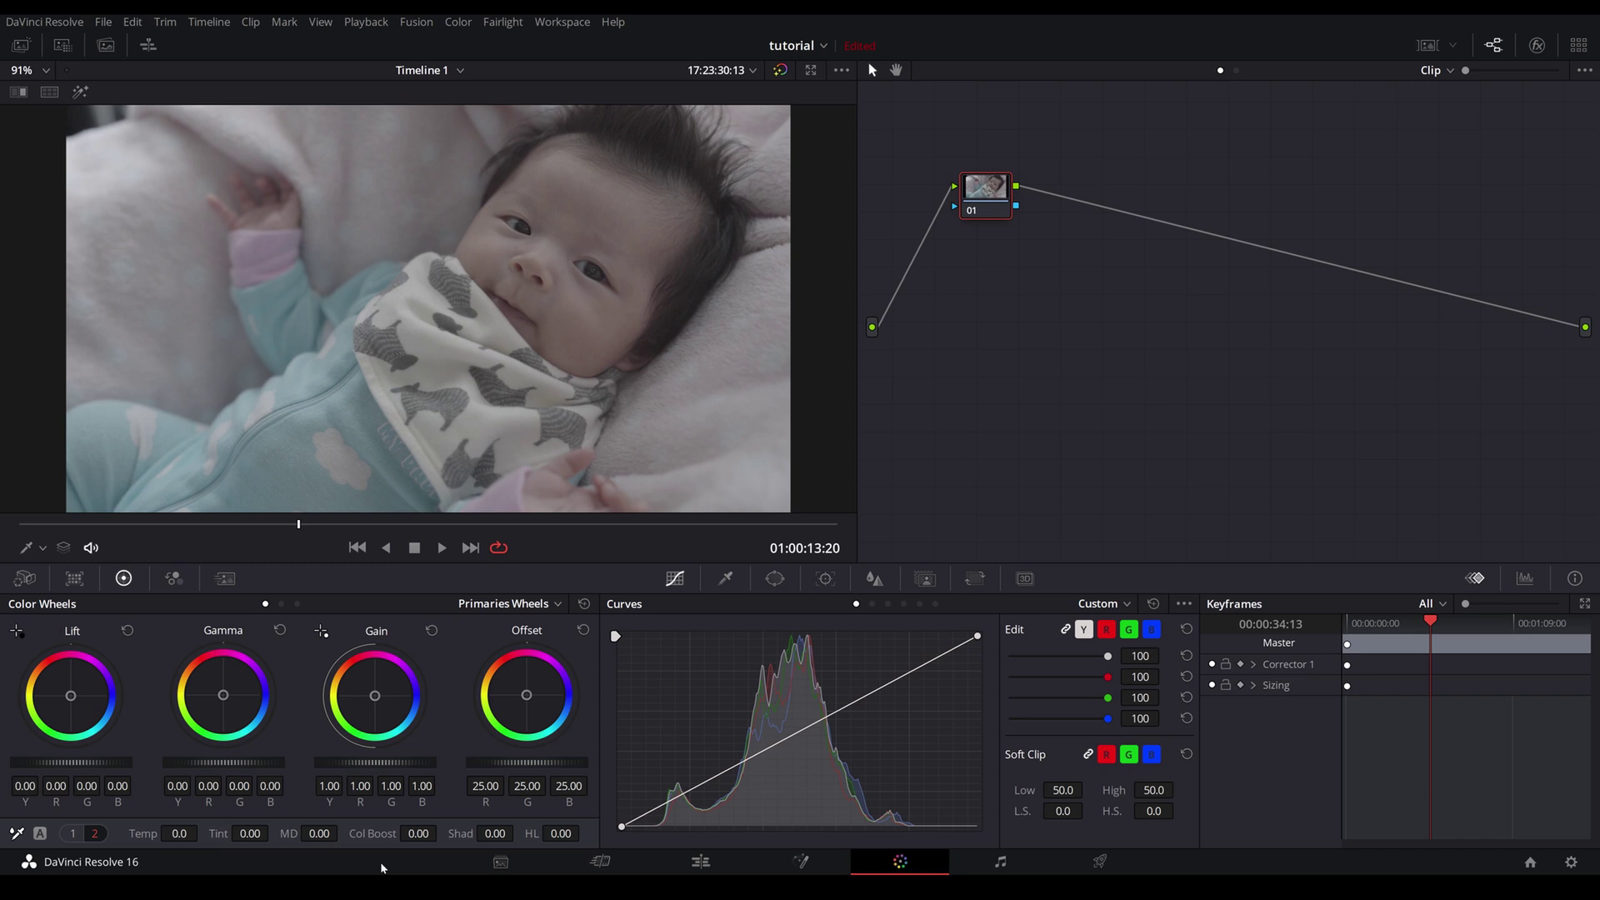
{"action": "left_click_drag", "start_coordinate": [987, 192], "coordinate": [988, 195]}
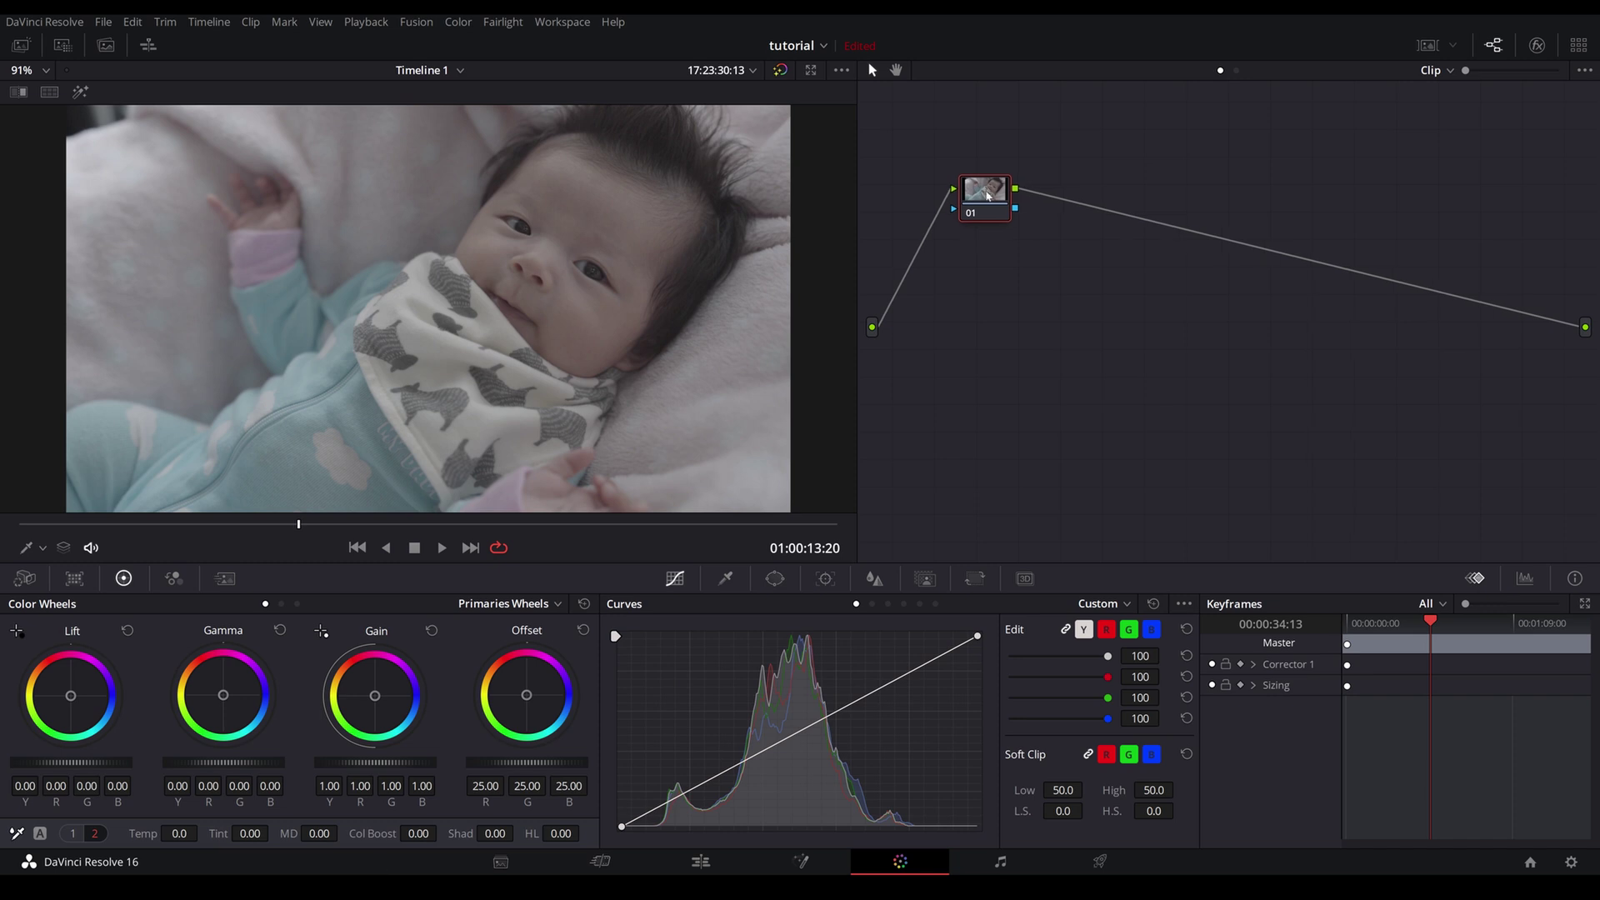
{"action": "left_click_drag", "start_coordinate": [987, 195], "coordinate": [971, 187]}
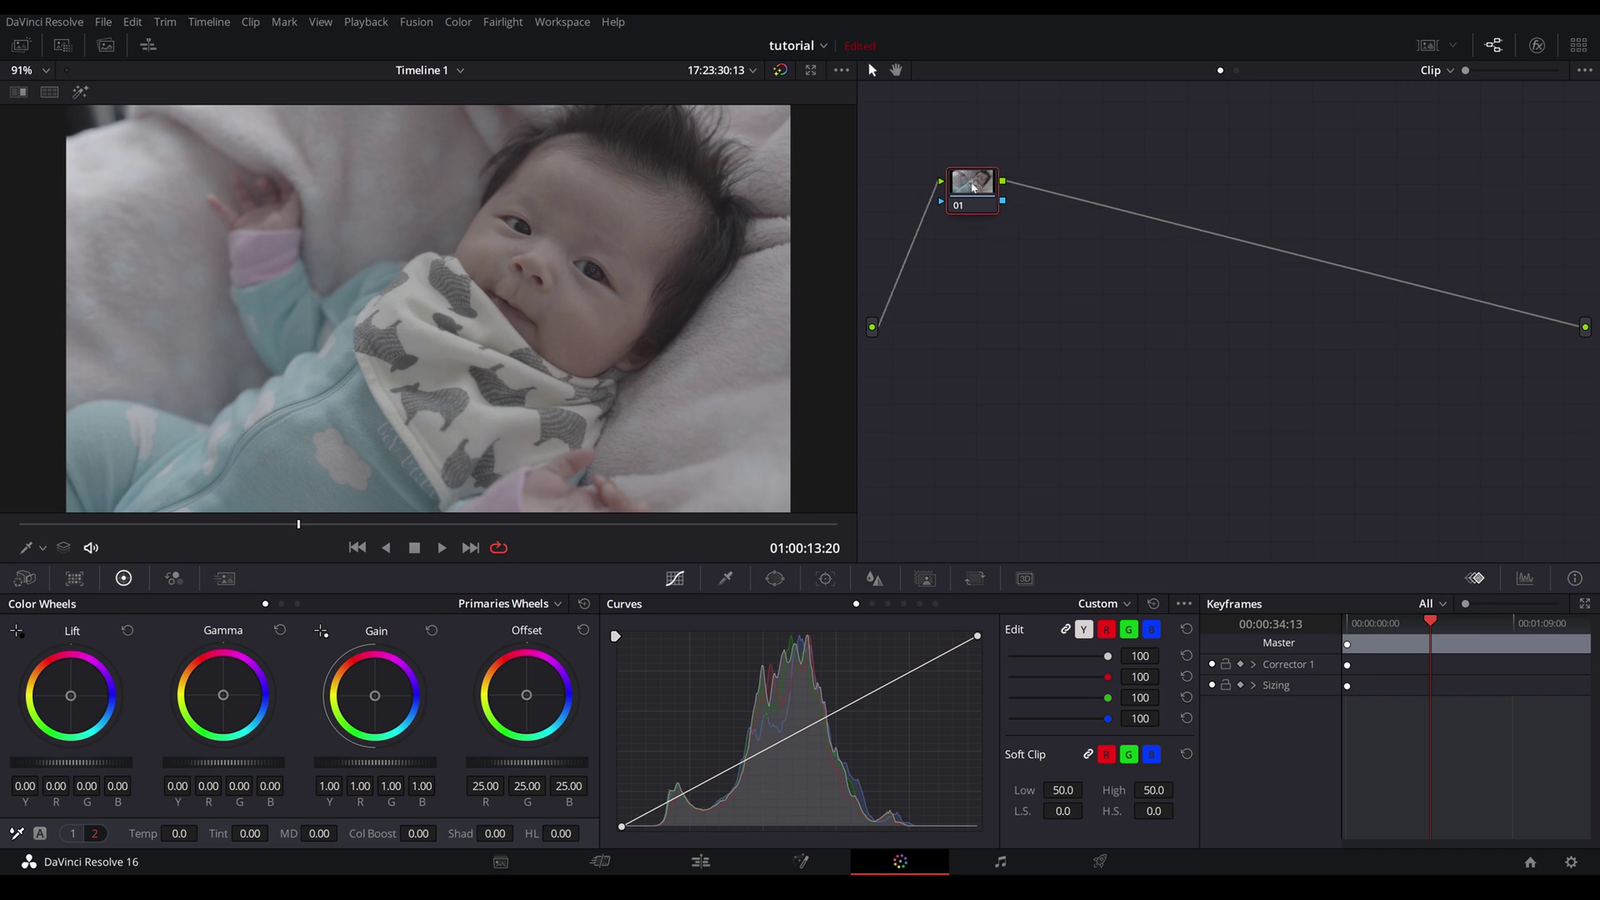
- Label node 01 'exposure', add two serial nodes after it, and display the vectorscope
{"action": "right_click", "coordinate": [971, 187]}
{"action": "left_click", "coordinate": [971, 187]}
{"action": "right_click", "coordinate": [971, 186]}
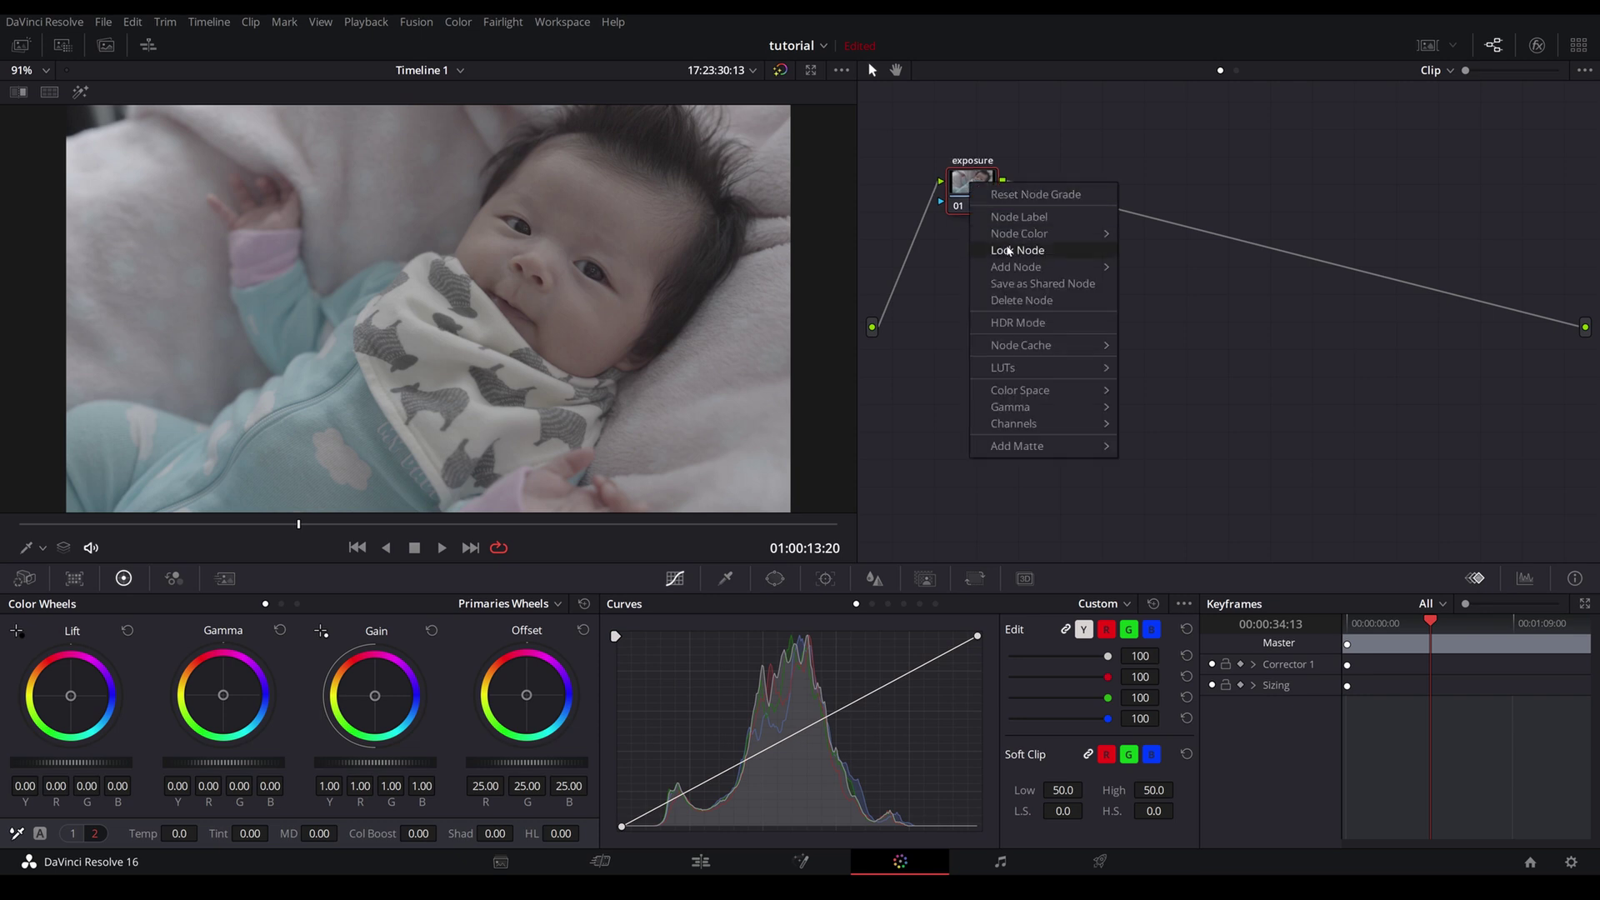
{"action": "mouse_move", "coordinate": [1014, 272]}
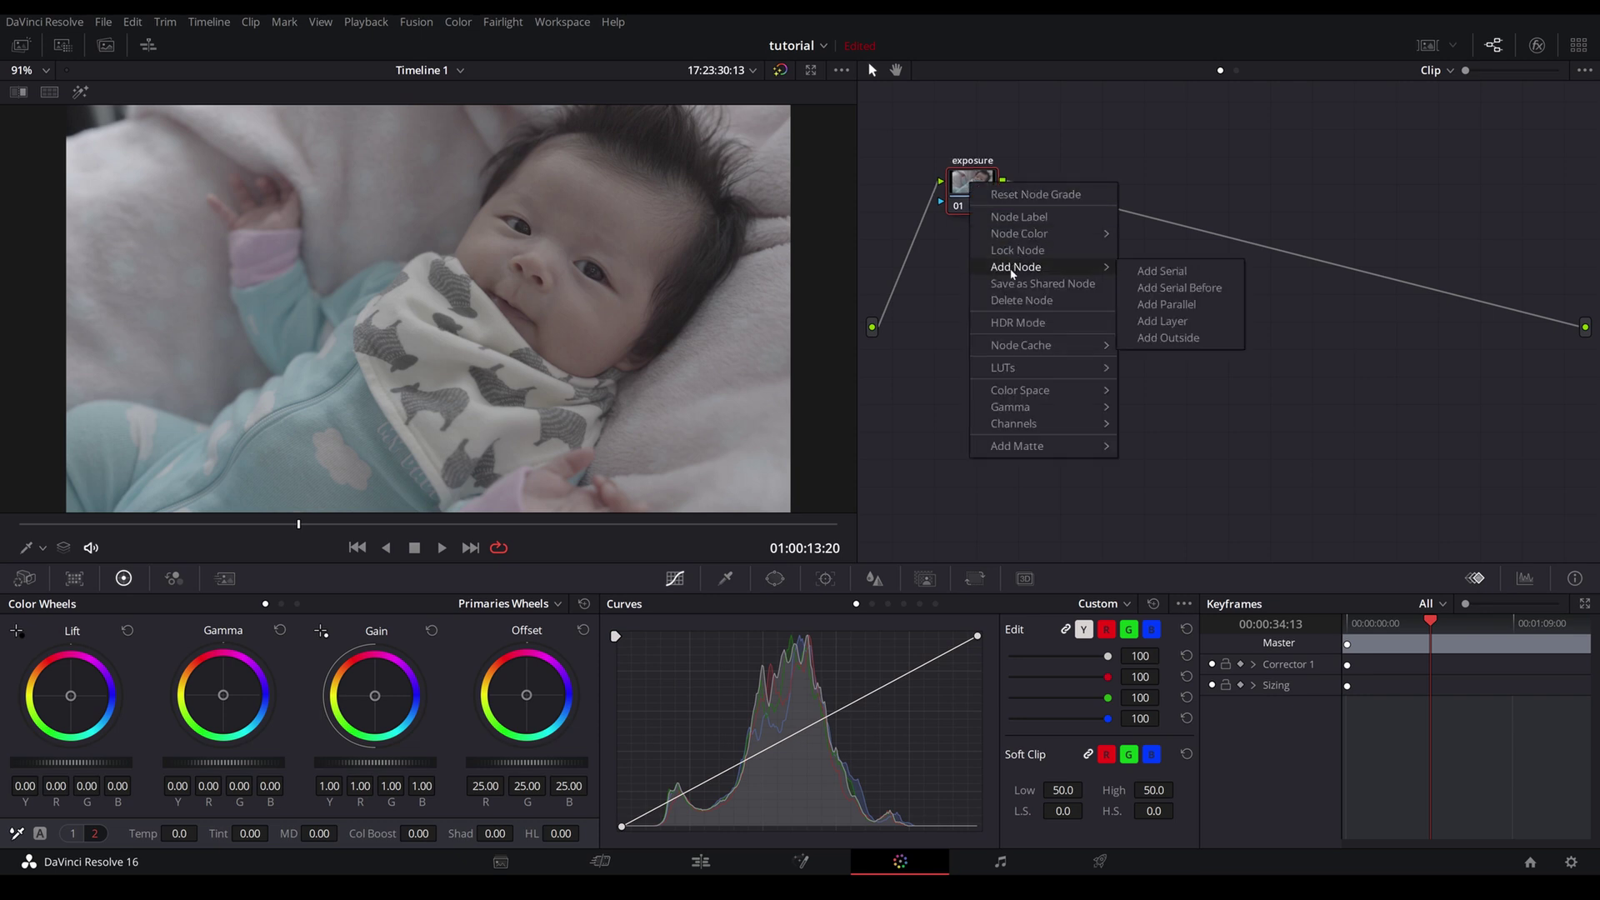
{"action": "left_click", "coordinate": [1164, 272]}
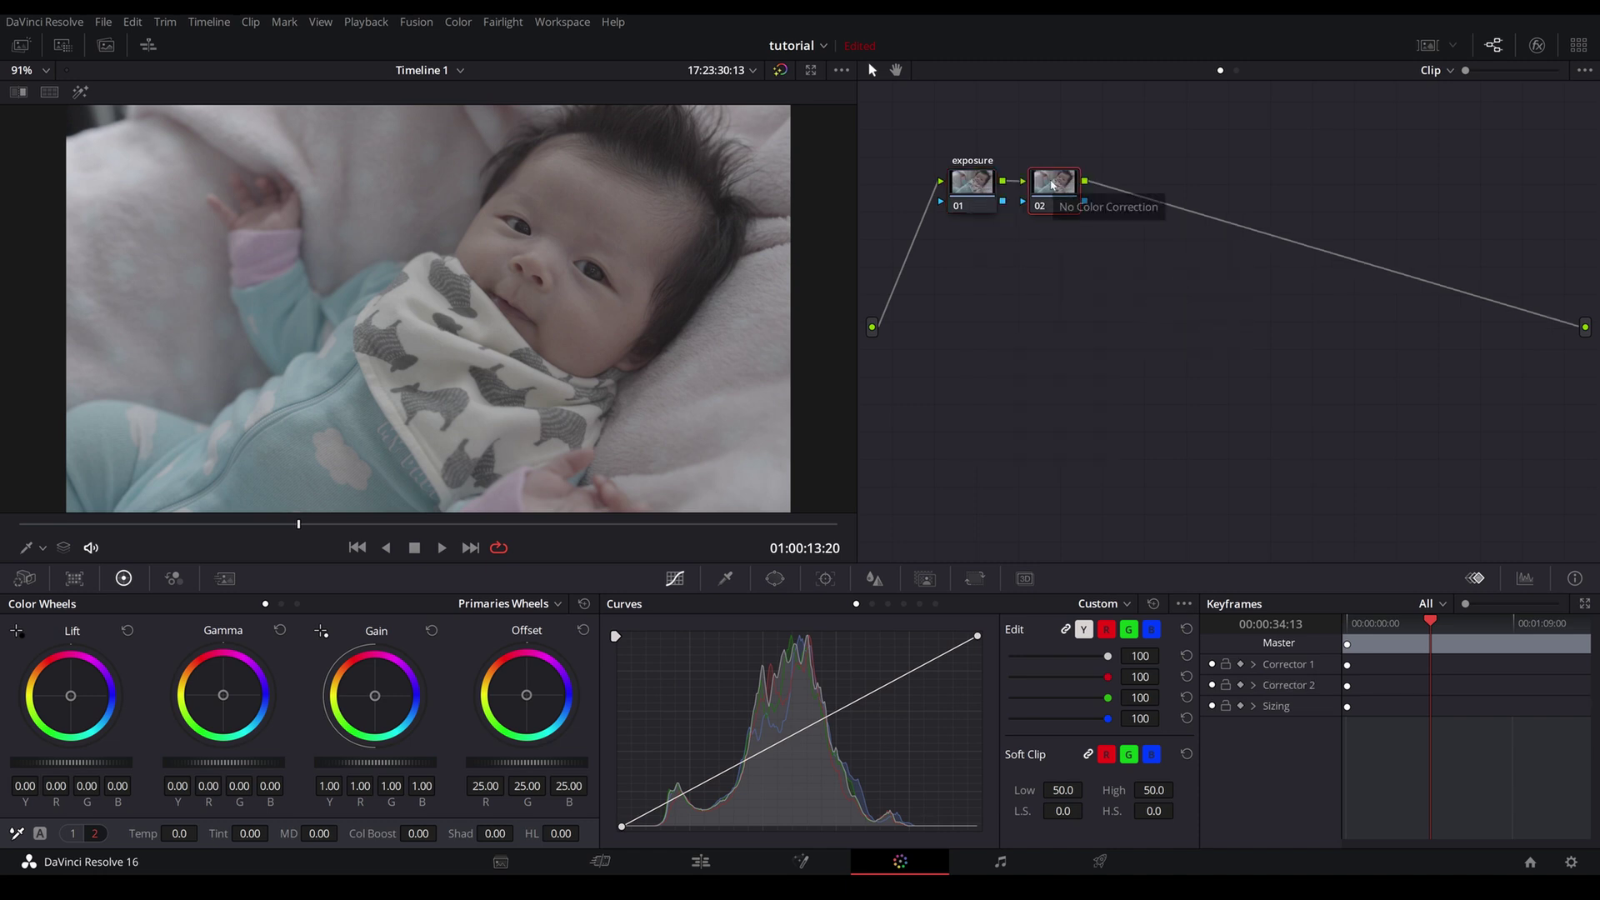
{"action": "key", "text": "alt+s"}
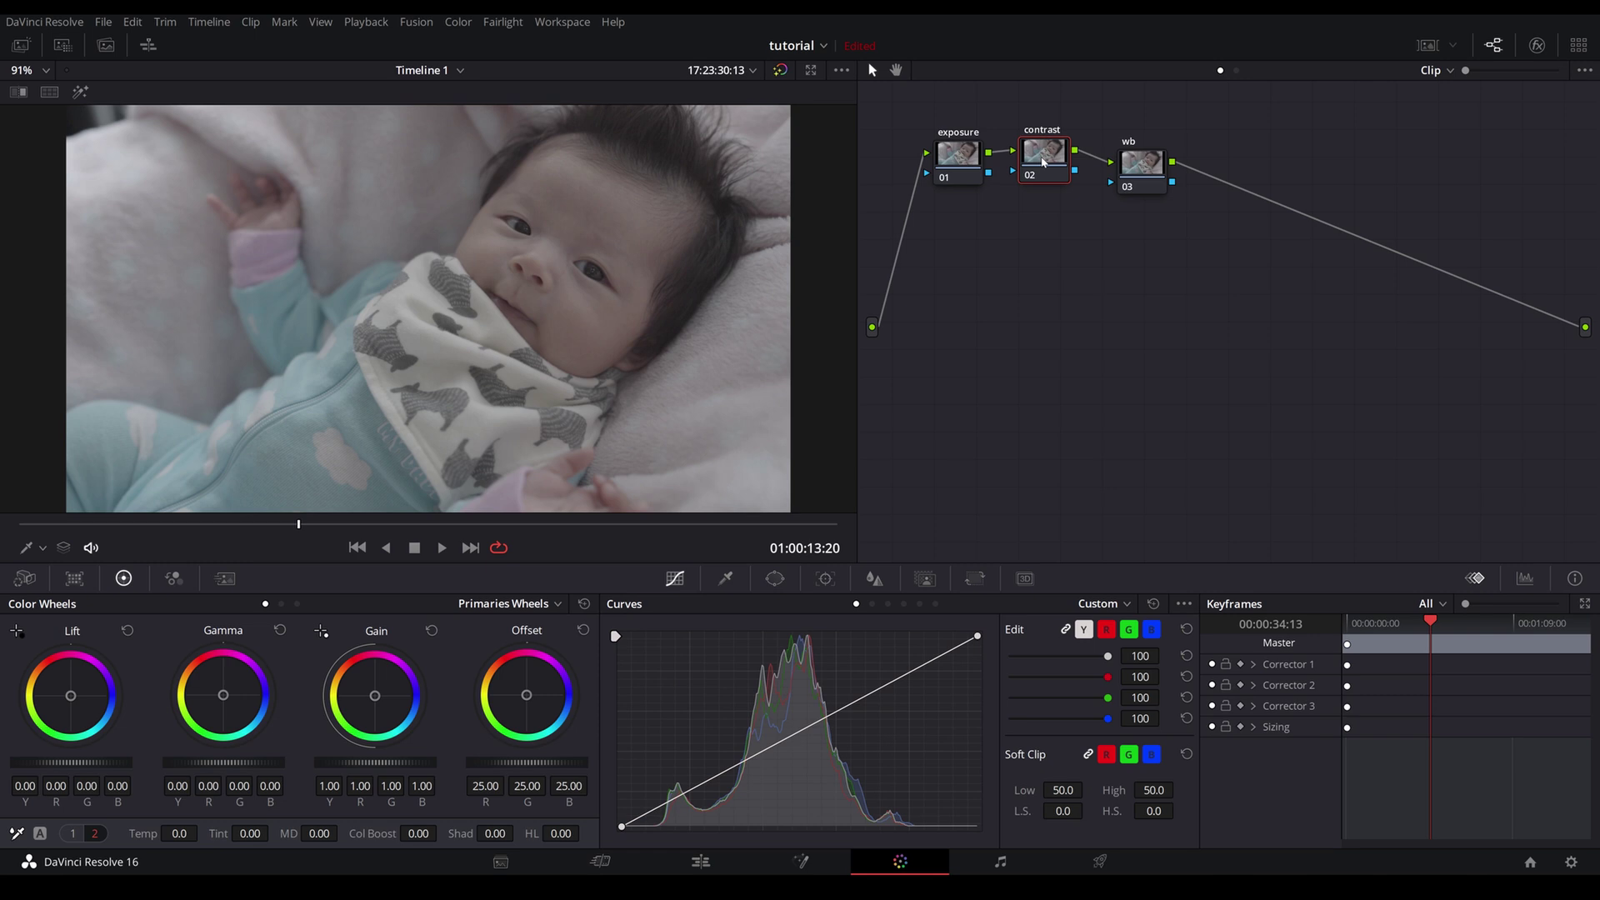
{"action": "left_click", "coordinate": [1525, 578]}
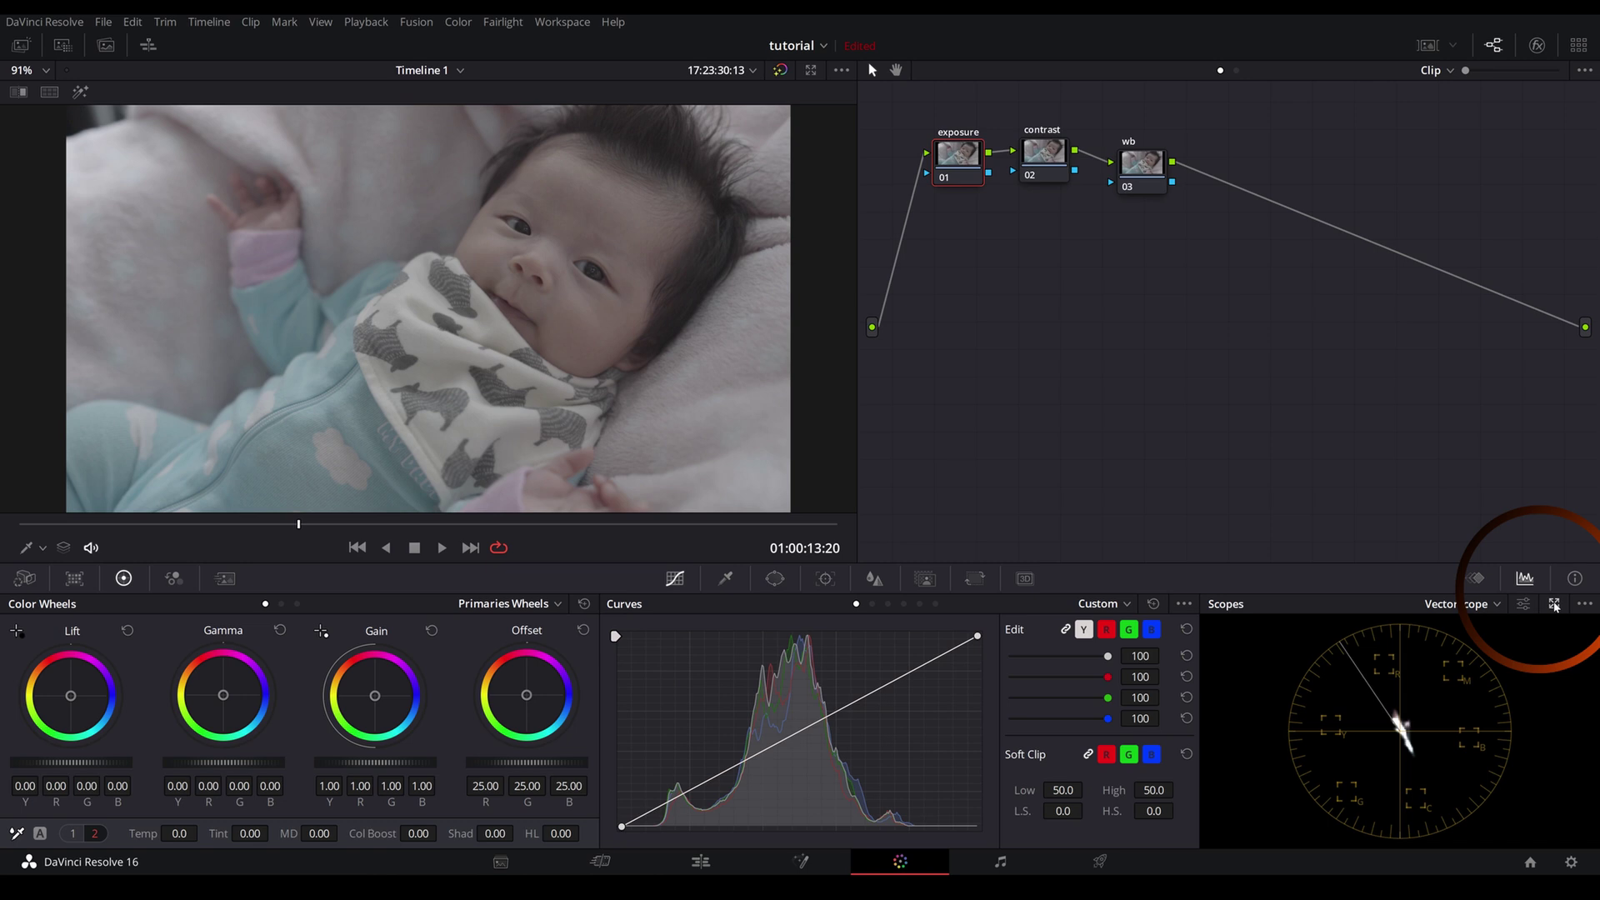
- Float the scopes into a four-scope window and move it clear of the panels
{"action": "left_click", "coordinate": [1555, 606]}
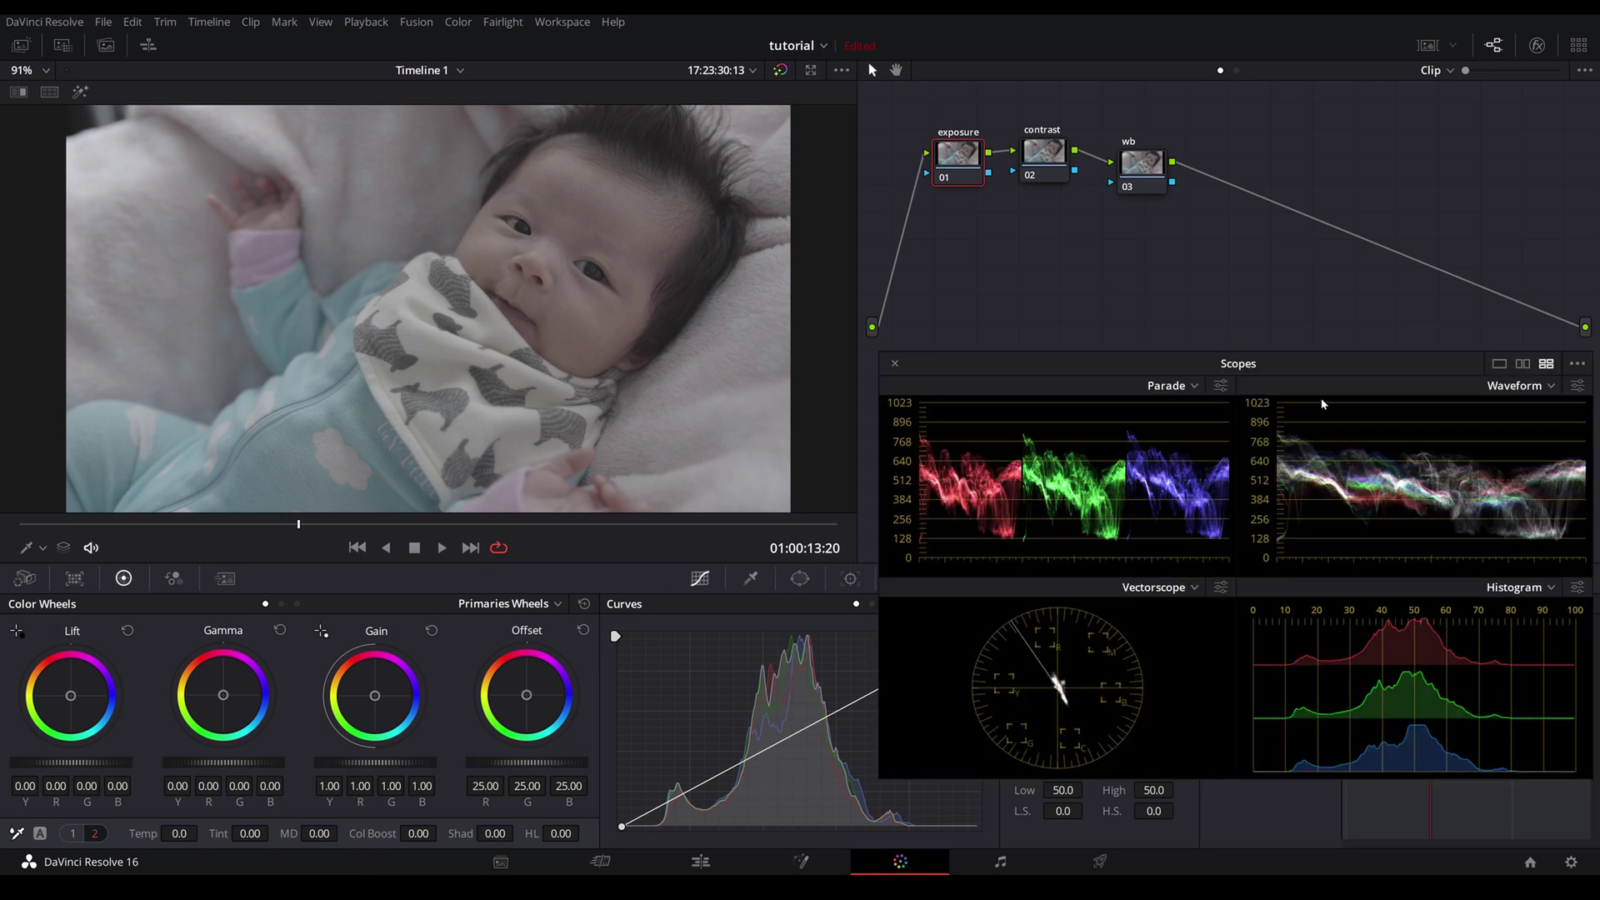
{"action": "left_click_drag", "start_coordinate": [1321, 363], "coordinate": [1340, 440]}
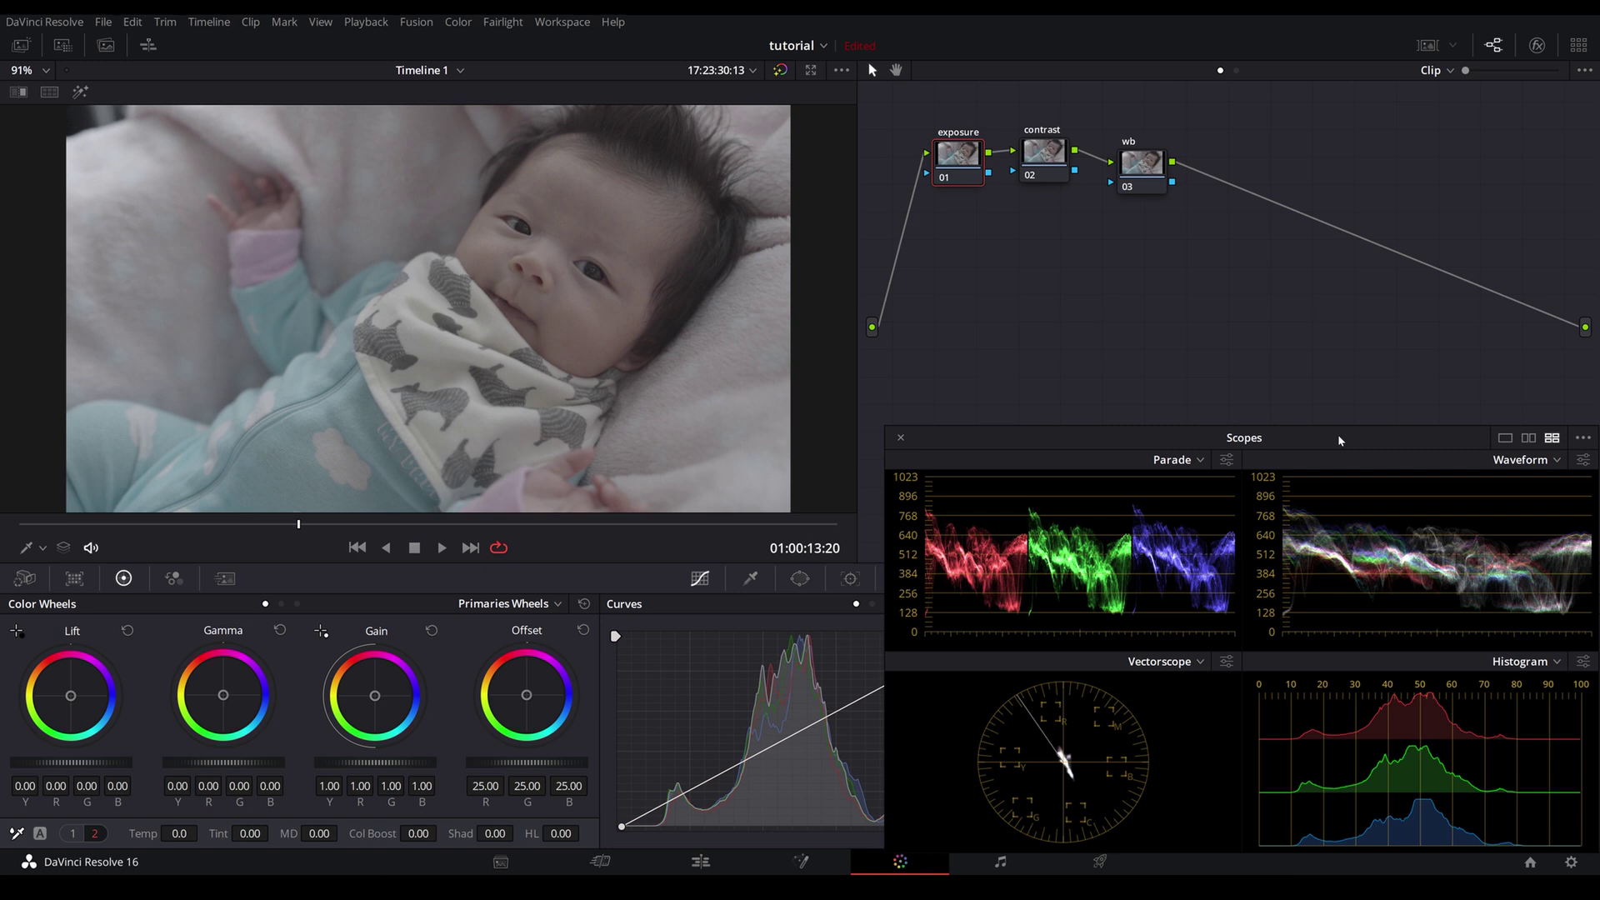
{"action": "left_click_drag", "start_coordinate": [1340, 440], "coordinate": [967, 431]}
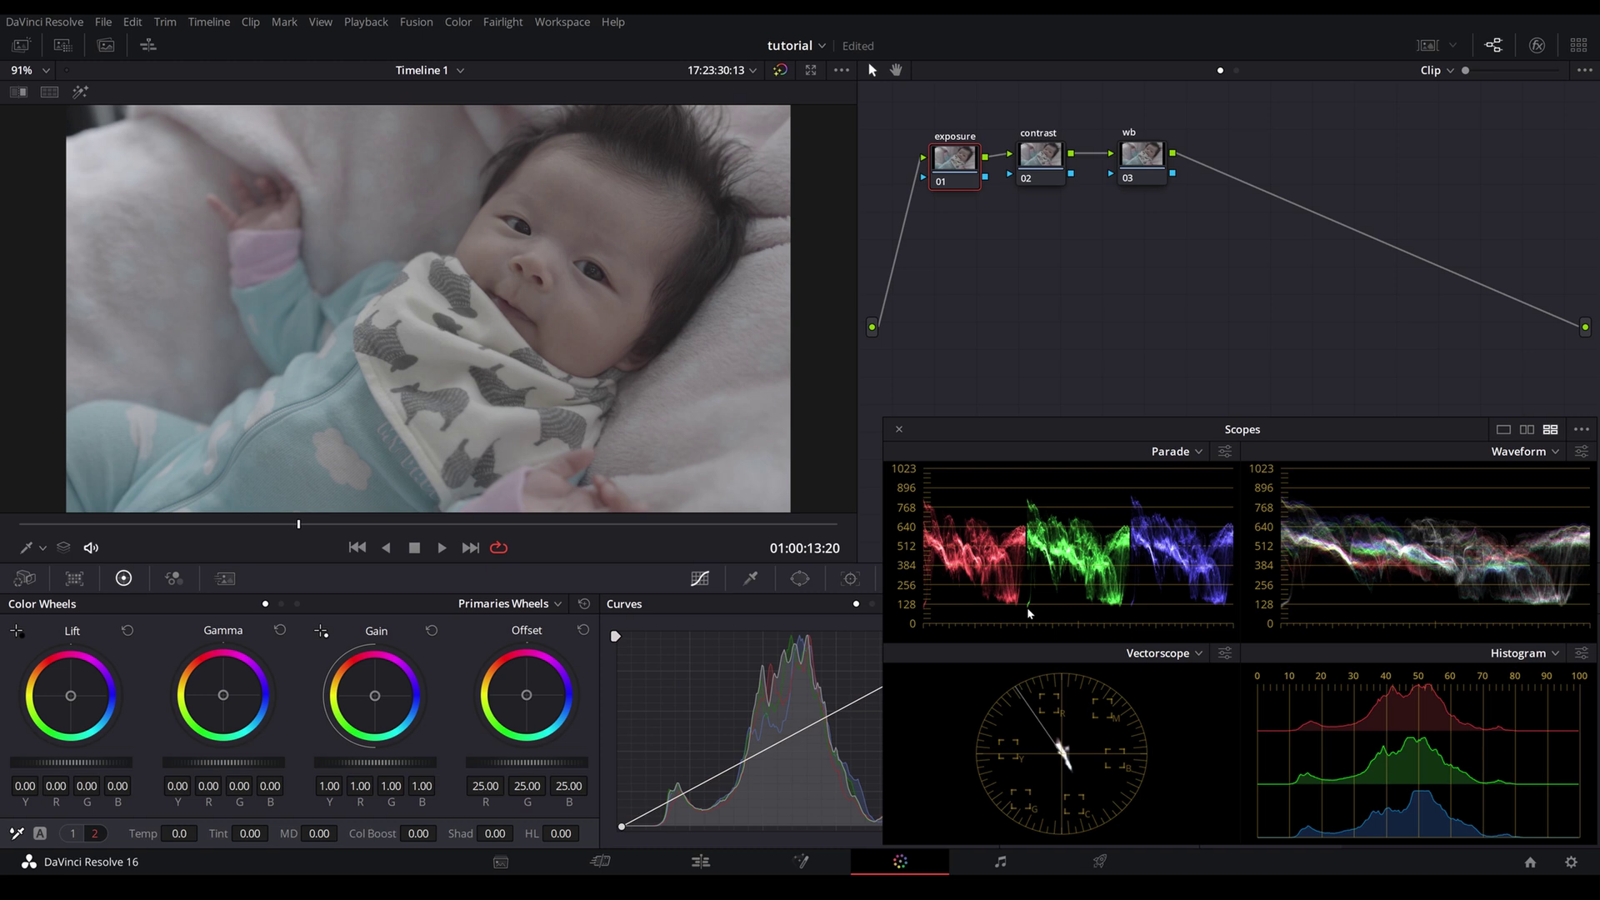
{"action": "left_click_drag", "start_coordinate": [960, 432], "coordinate": [1213, 225]}
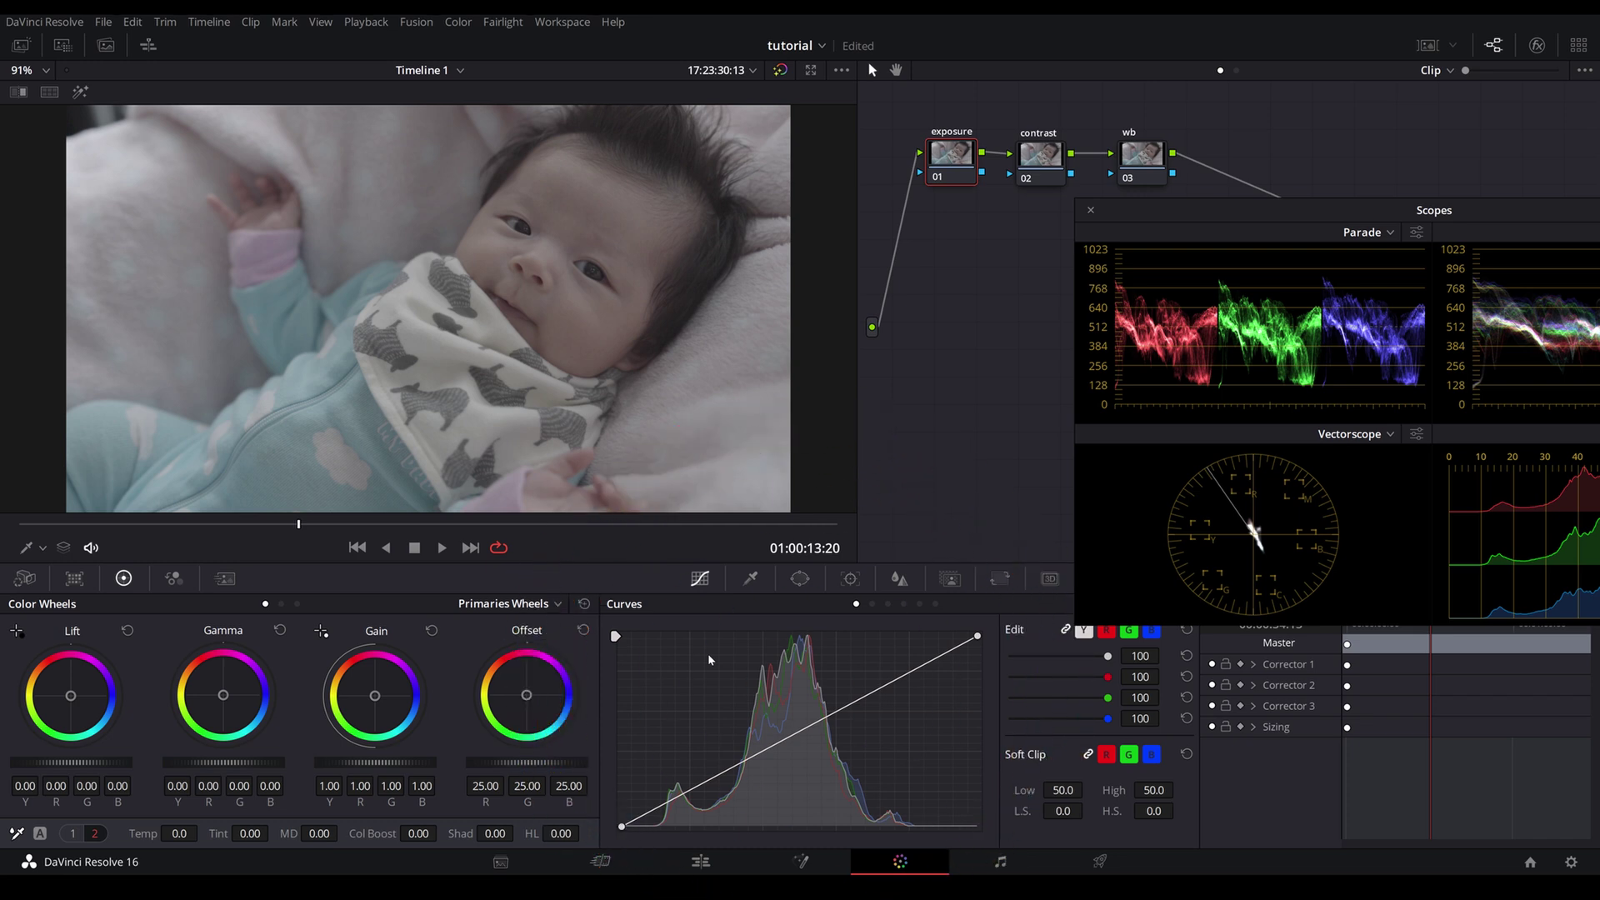
- On the exposure curve, pull in the black and white points and lift the midtones
{"action": "left_click_drag", "start_coordinate": [622, 827], "coordinate": [659, 828]}
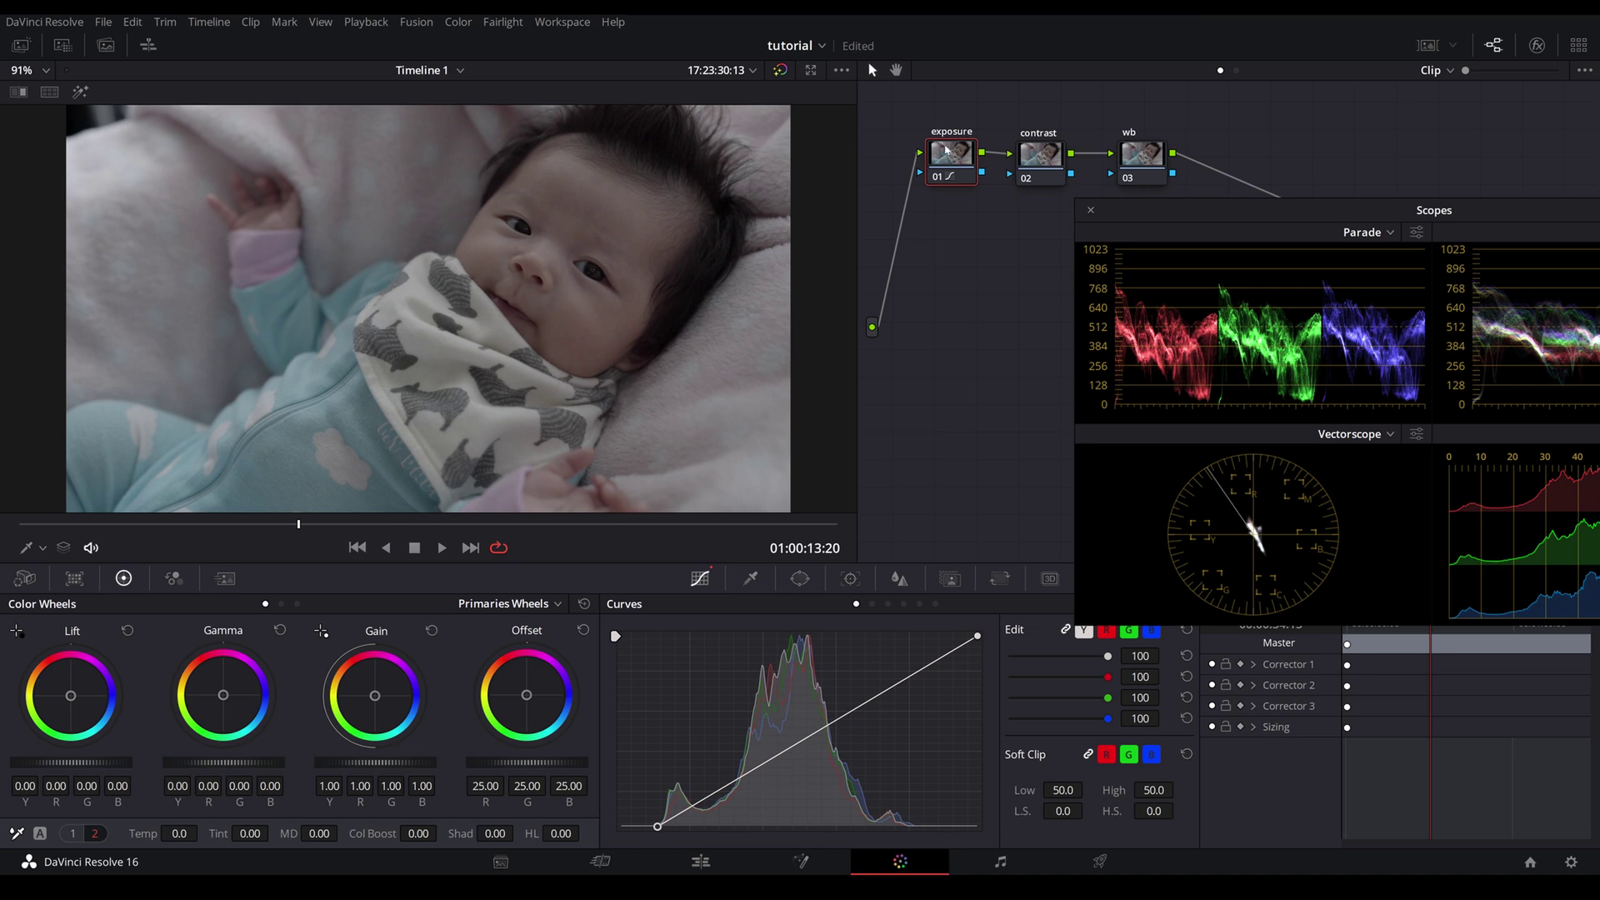
{"action": "left_click_drag", "start_coordinate": [947, 150], "coordinate": [933, 148]}
{"action": "left_click_drag", "start_coordinate": [657, 827], "coordinate": [661, 827]}
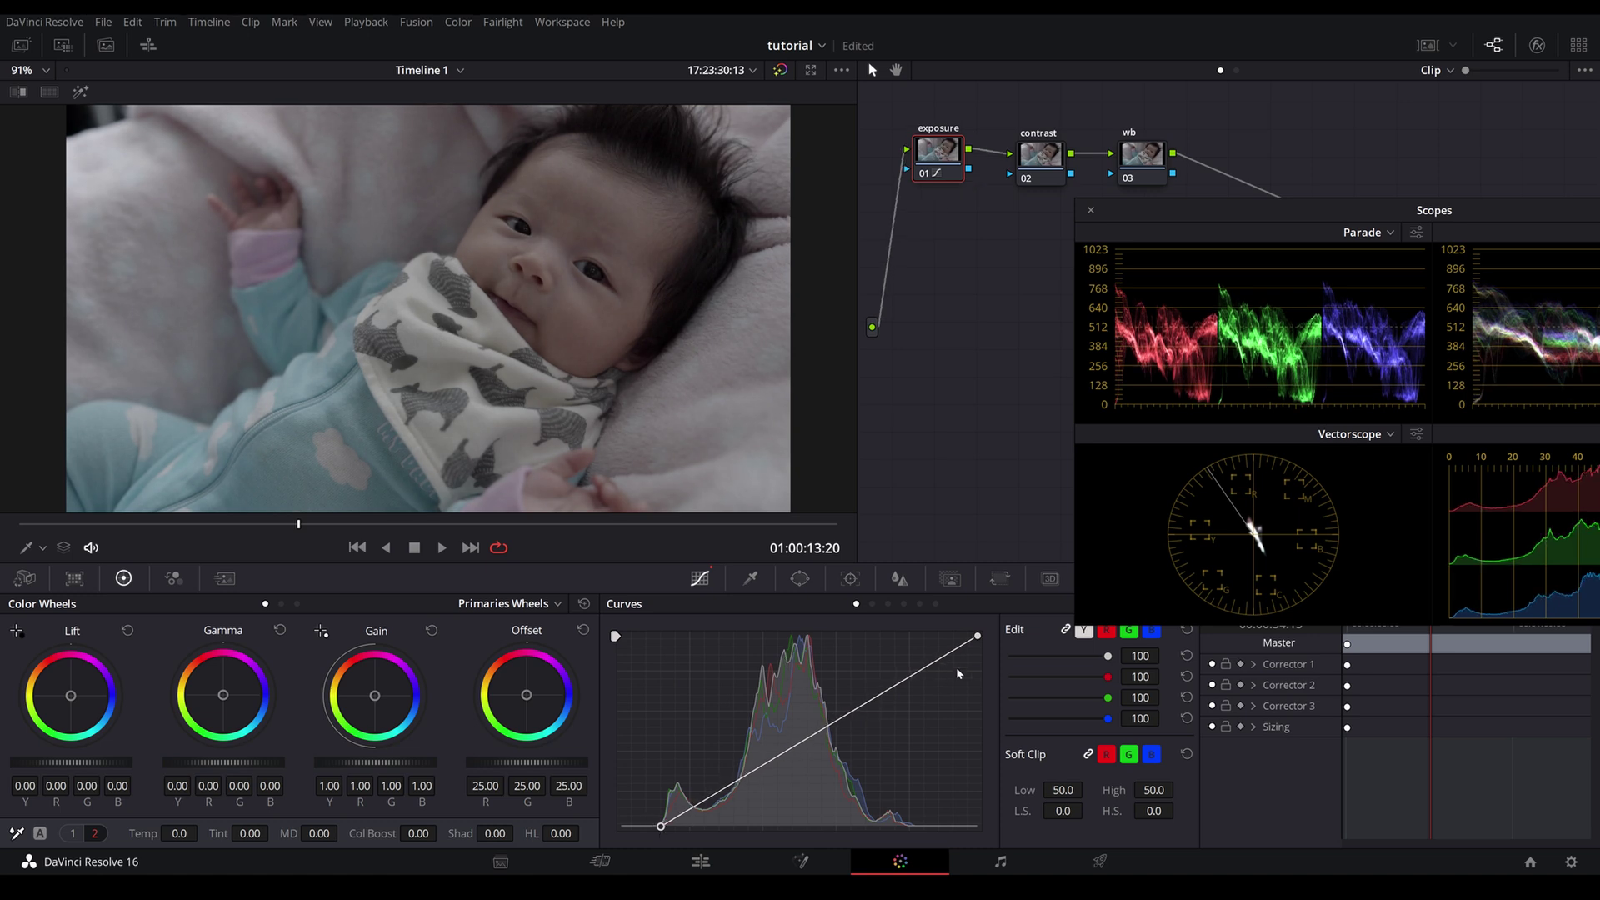
{"action": "left_click_drag", "start_coordinate": [980, 637], "coordinate": [913, 639]}
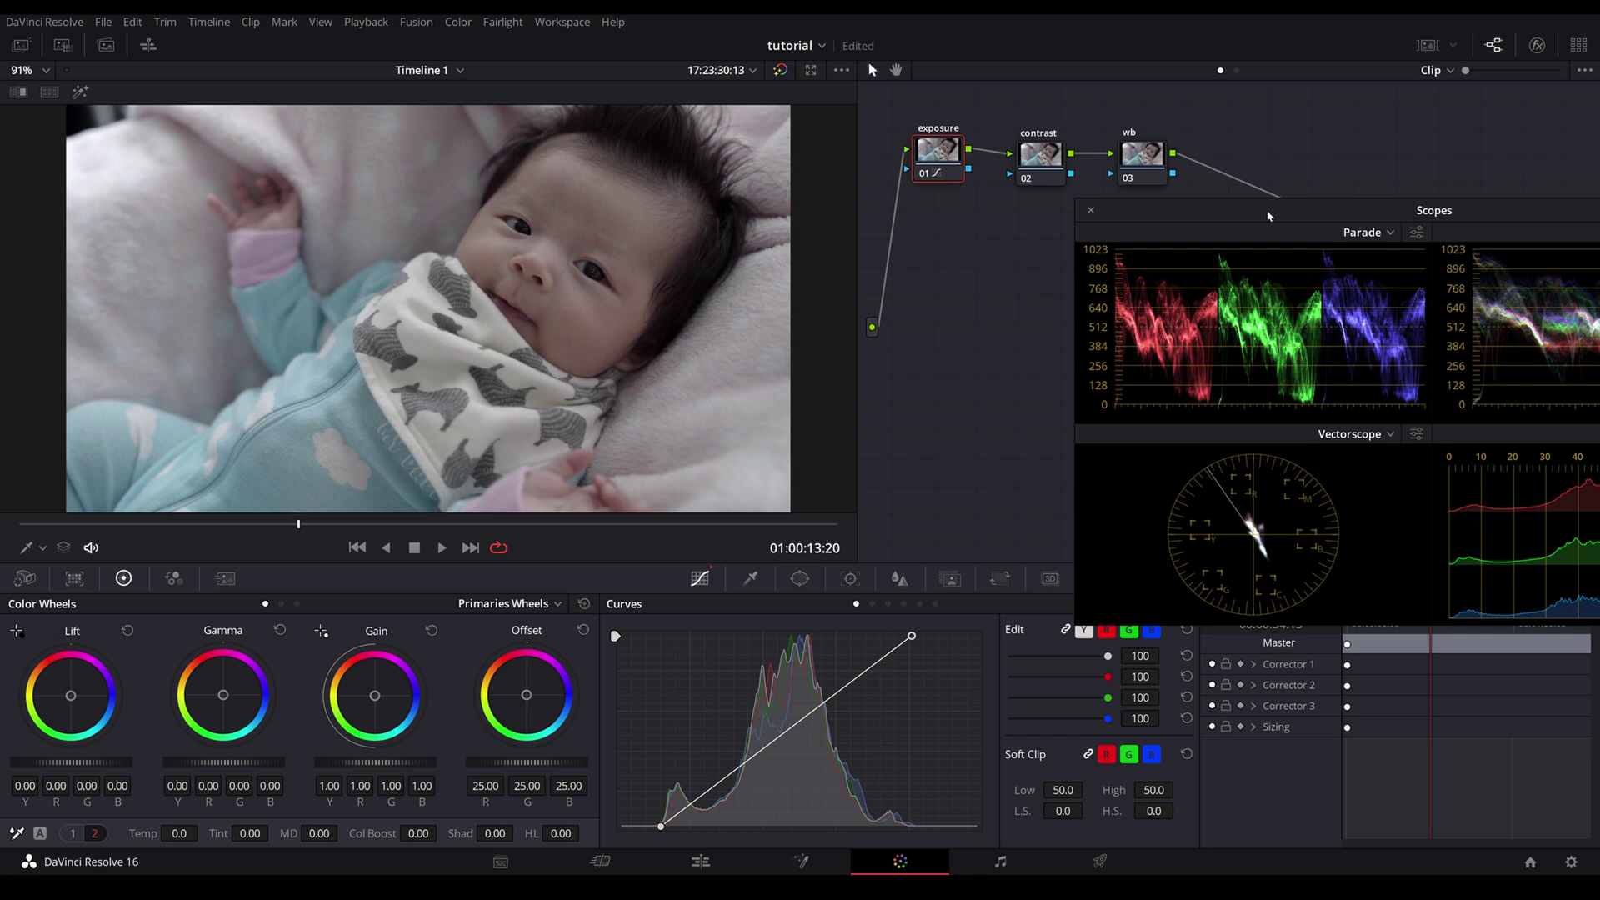
{"action": "left_click_drag", "start_coordinate": [1300, 210], "coordinate": [1054, 204]}
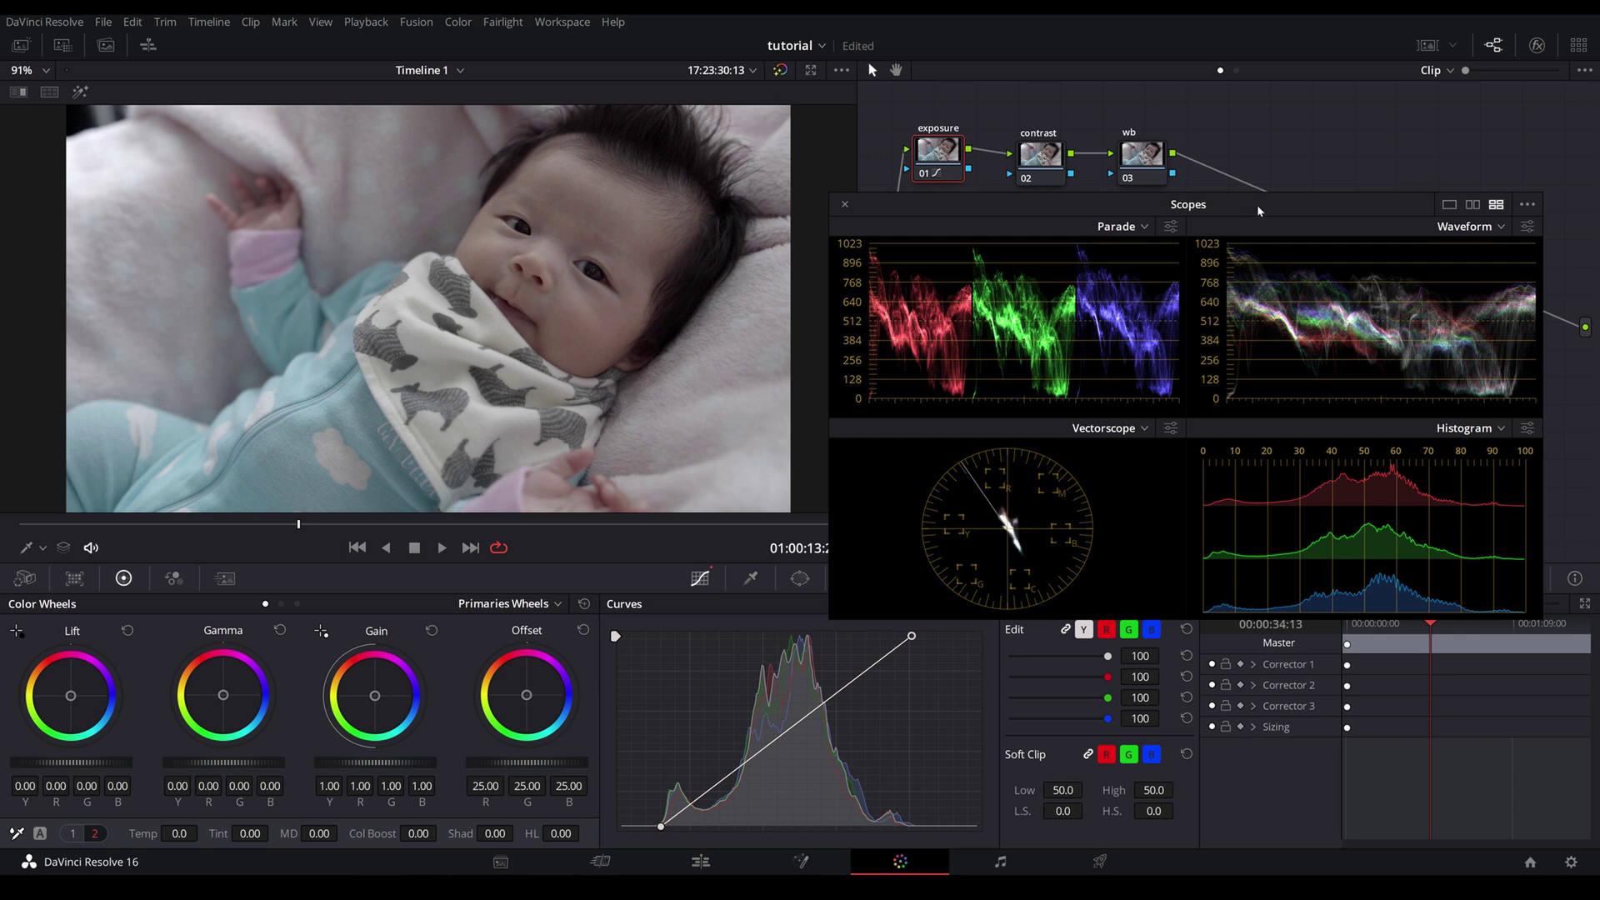
{"action": "left_click_drag", "start_coordinate": [1257, 203], "coordinate": [1396, 361]}
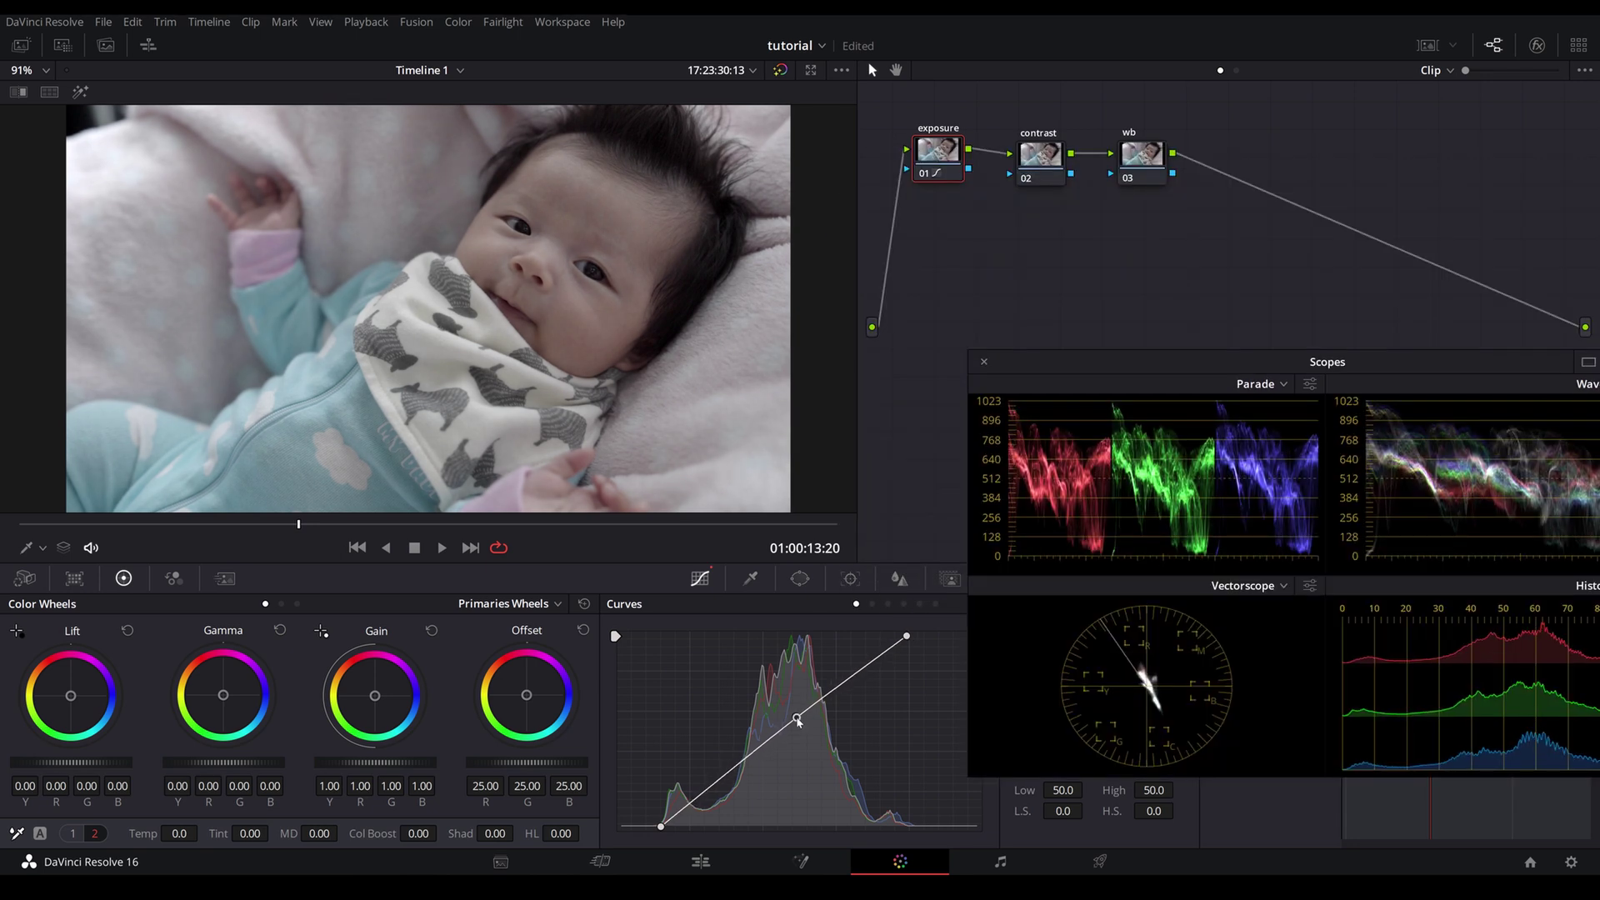
{"action": "left_click_drag", "start_coordinate": [797, 722], "coordinate": [781, 719]}
{"action": "left_click", "coordinate": [1040, 164]}
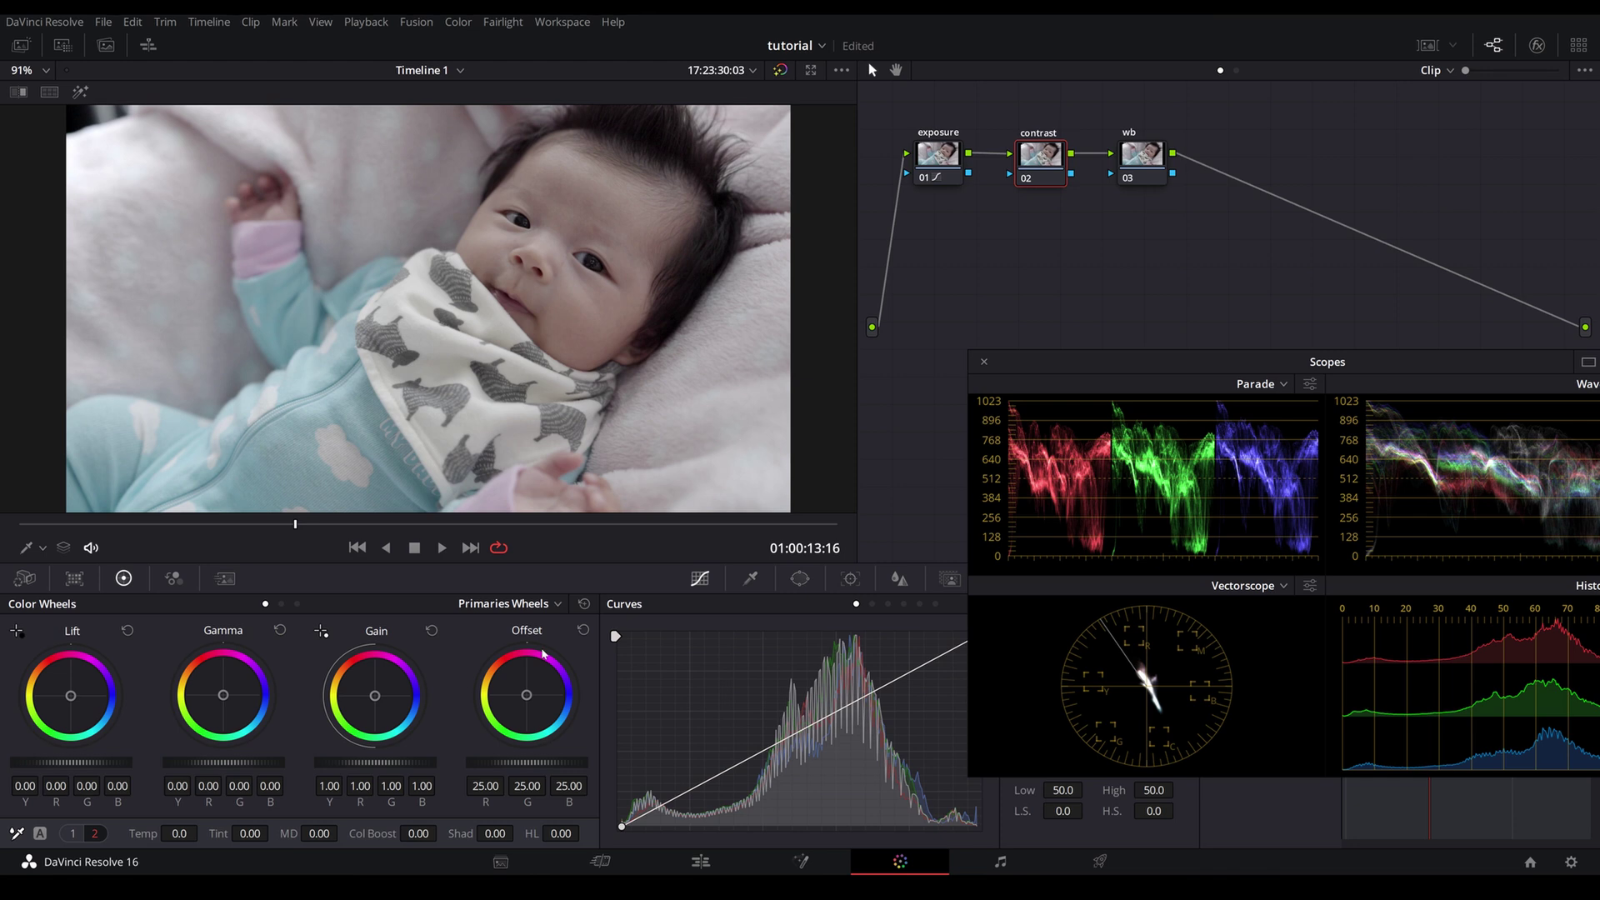
- Raise contrast, boost saturation, and push the wb node's temperature to 140
{"action": "left_click", "coordinate": [248, 833]}
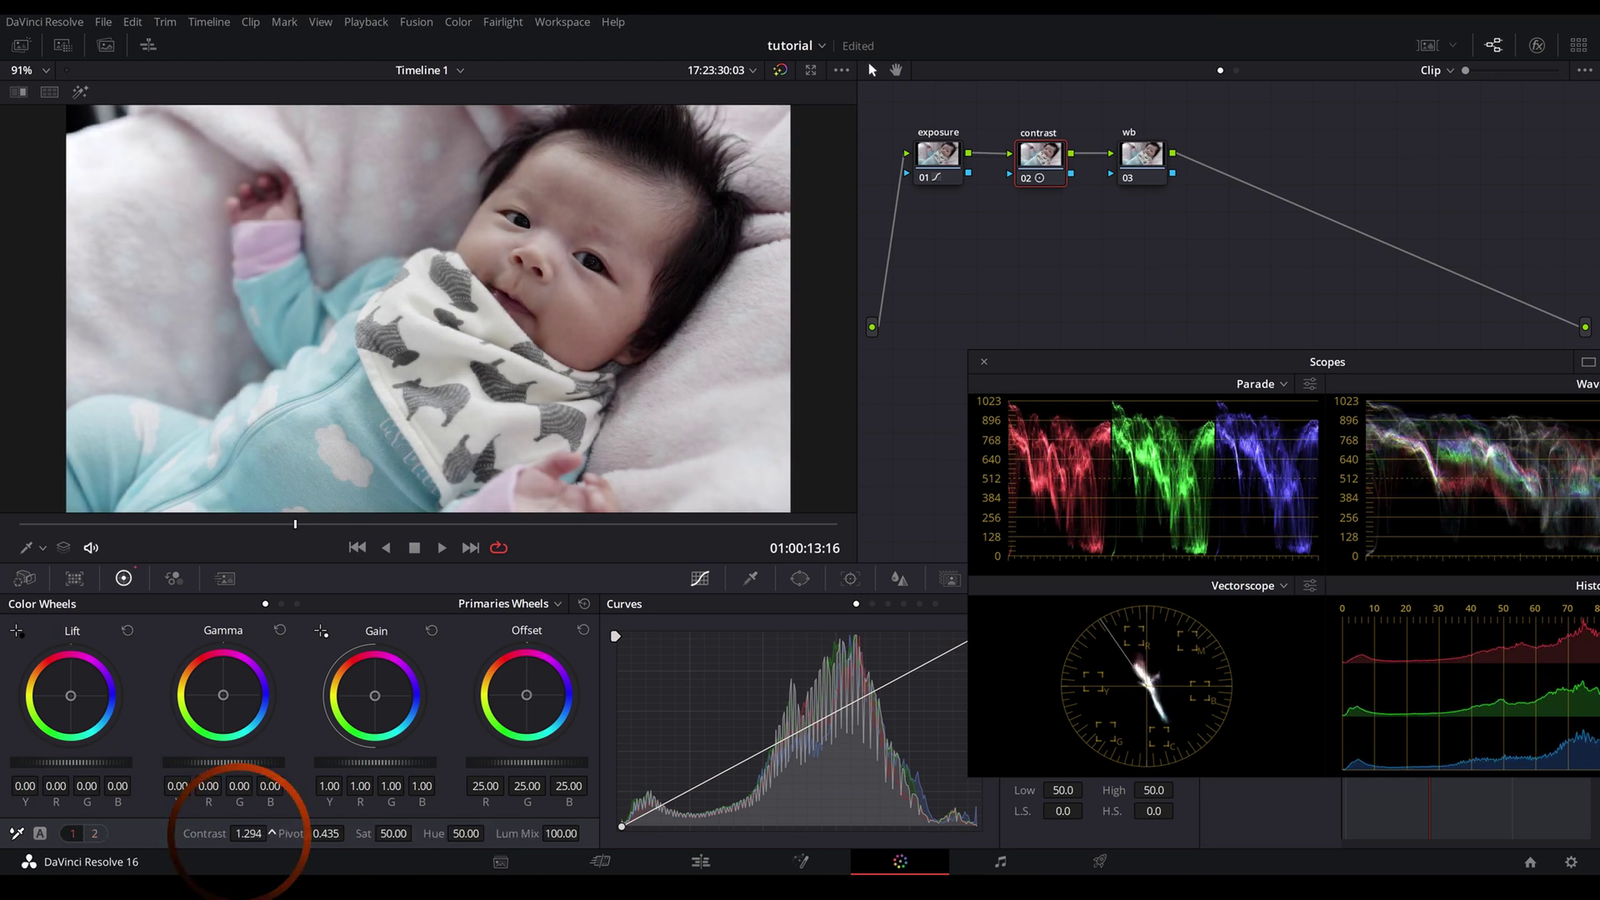
{"action": "left_click_drag", "start_coordinate": [248, 834], "coordinate": [258, 833]}
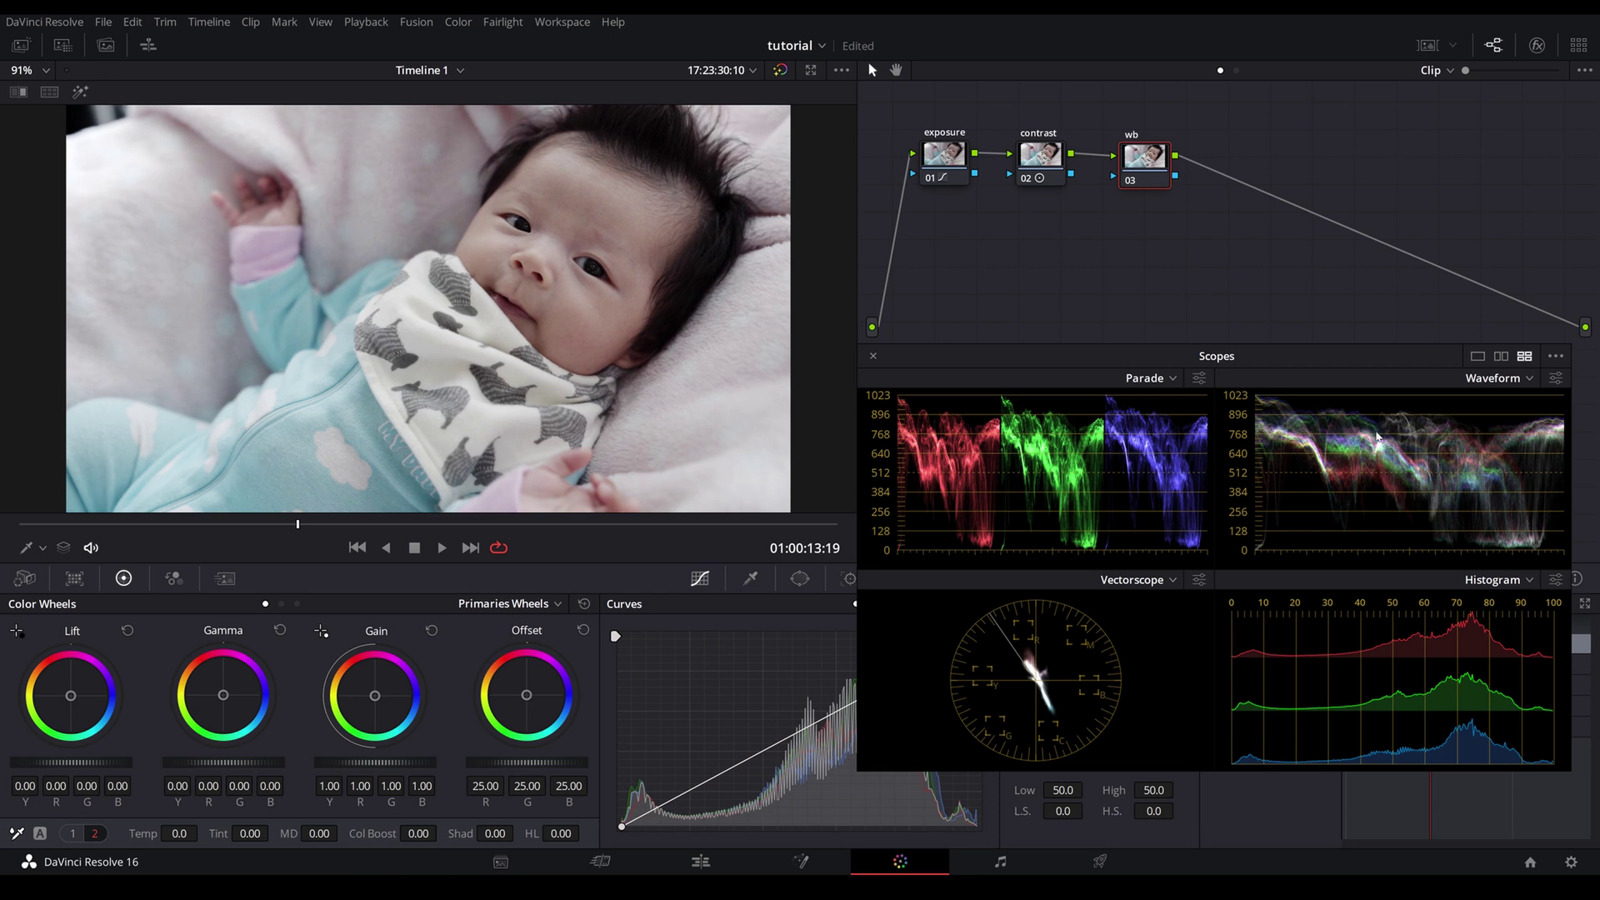
{"action": "left_click_drag", "start_coordinate": [166, 833], "coordinate": [202, 832]}
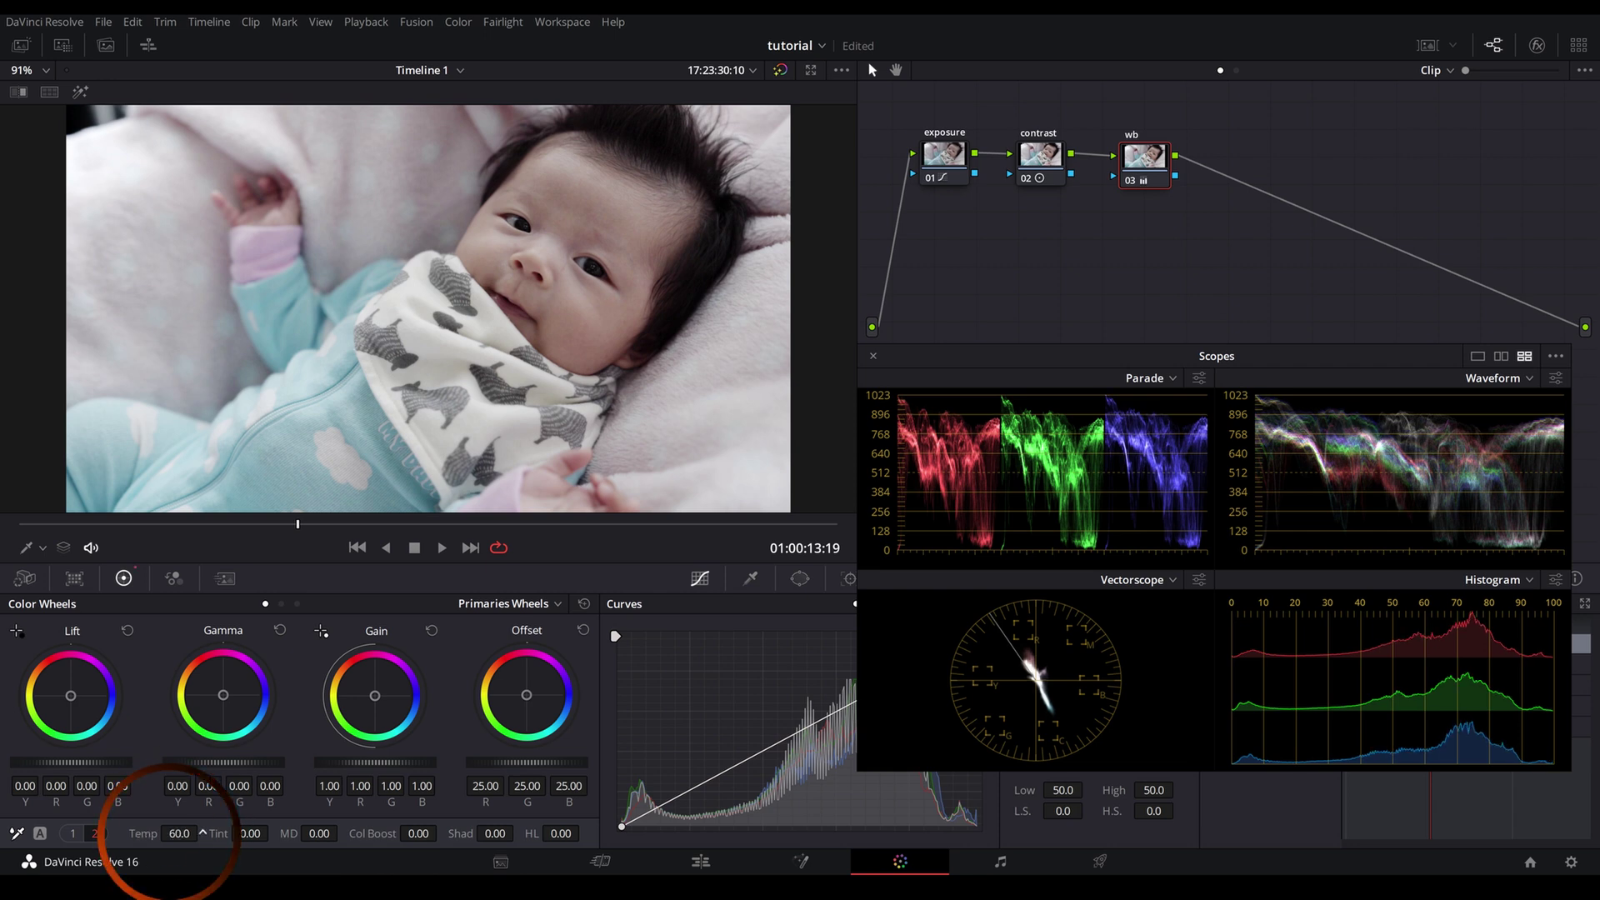
{"action": "left_click_drag", "start_coordinate": [179, 834], "coordinate": [209, 834]}
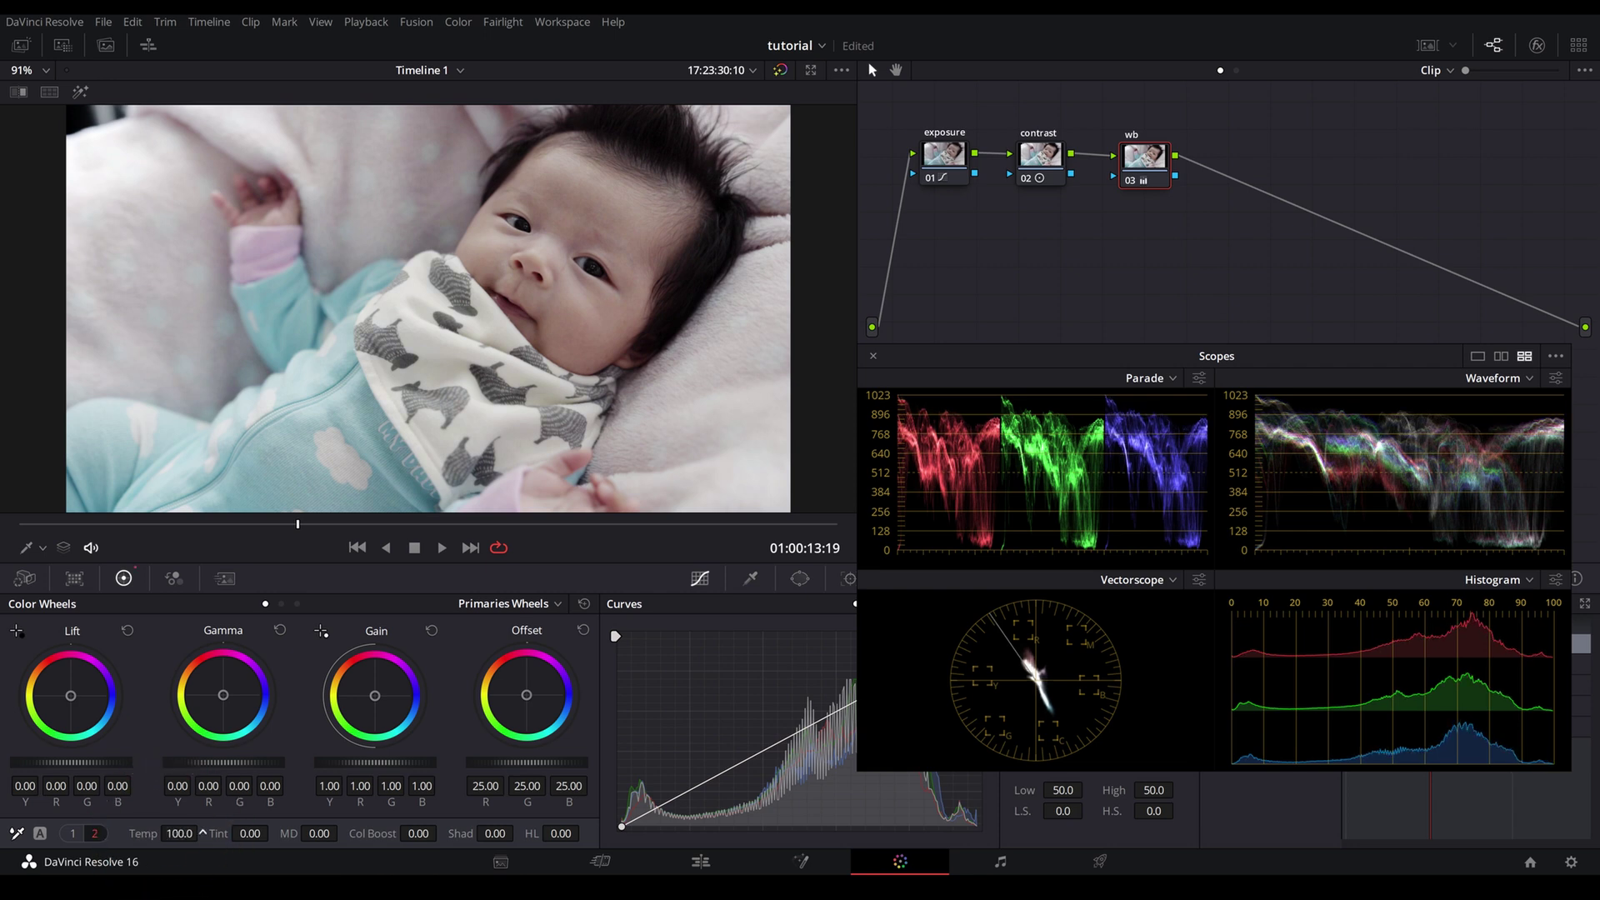
{"action": "left_click_drag", "start_coordinate": [383, 834], "coordinate": [416, 833]}
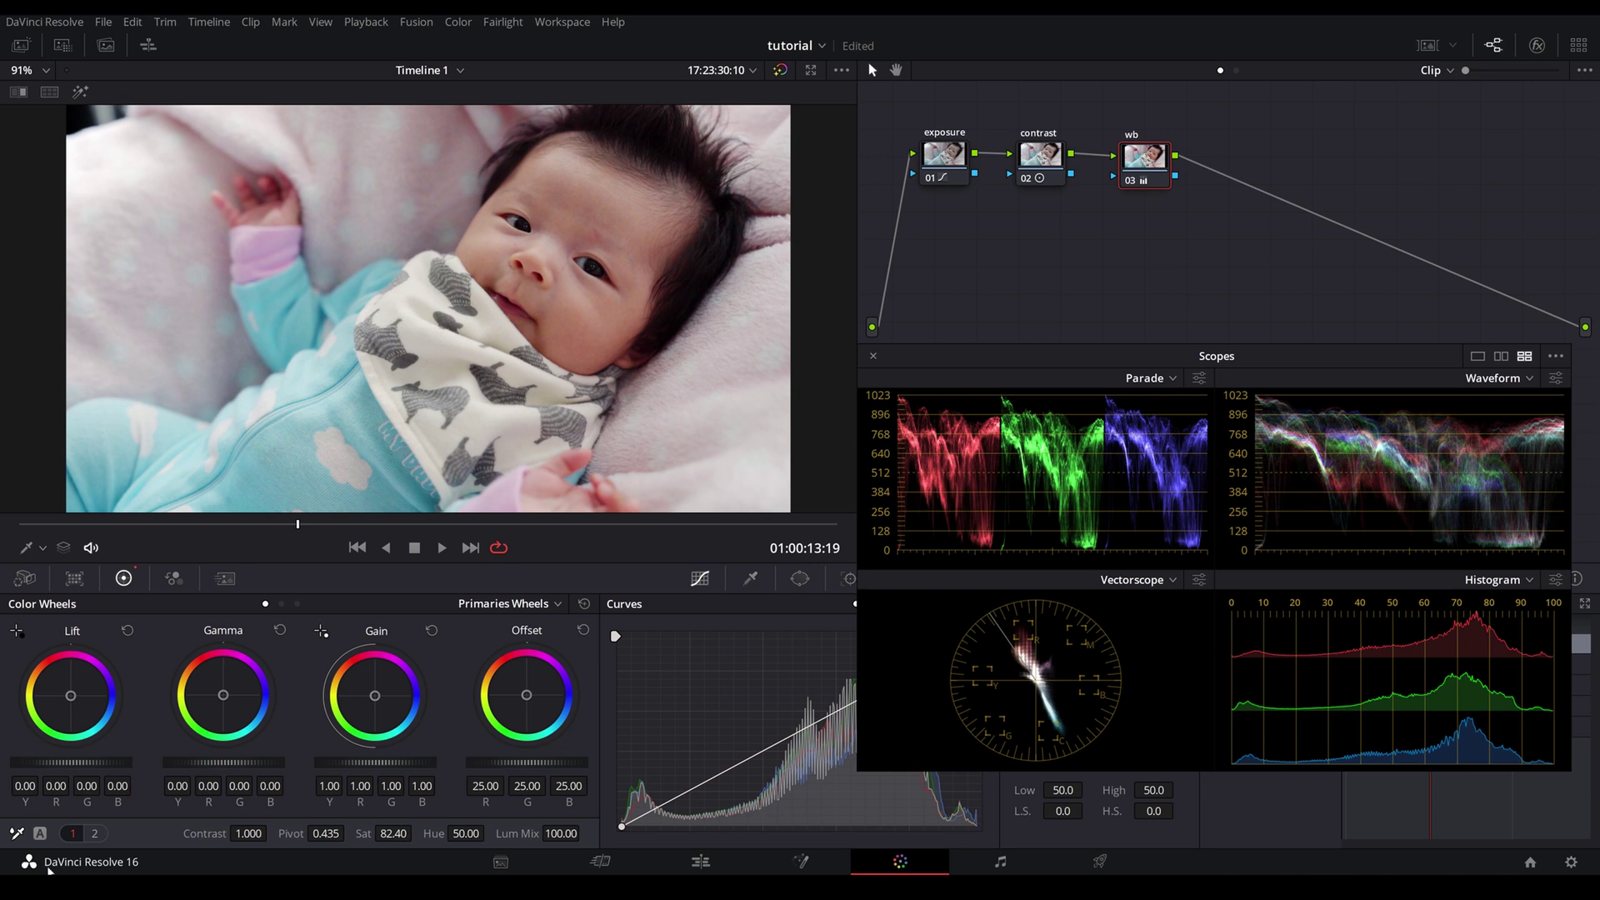
{"action": "left_click", "coordinate": [94, 833]}
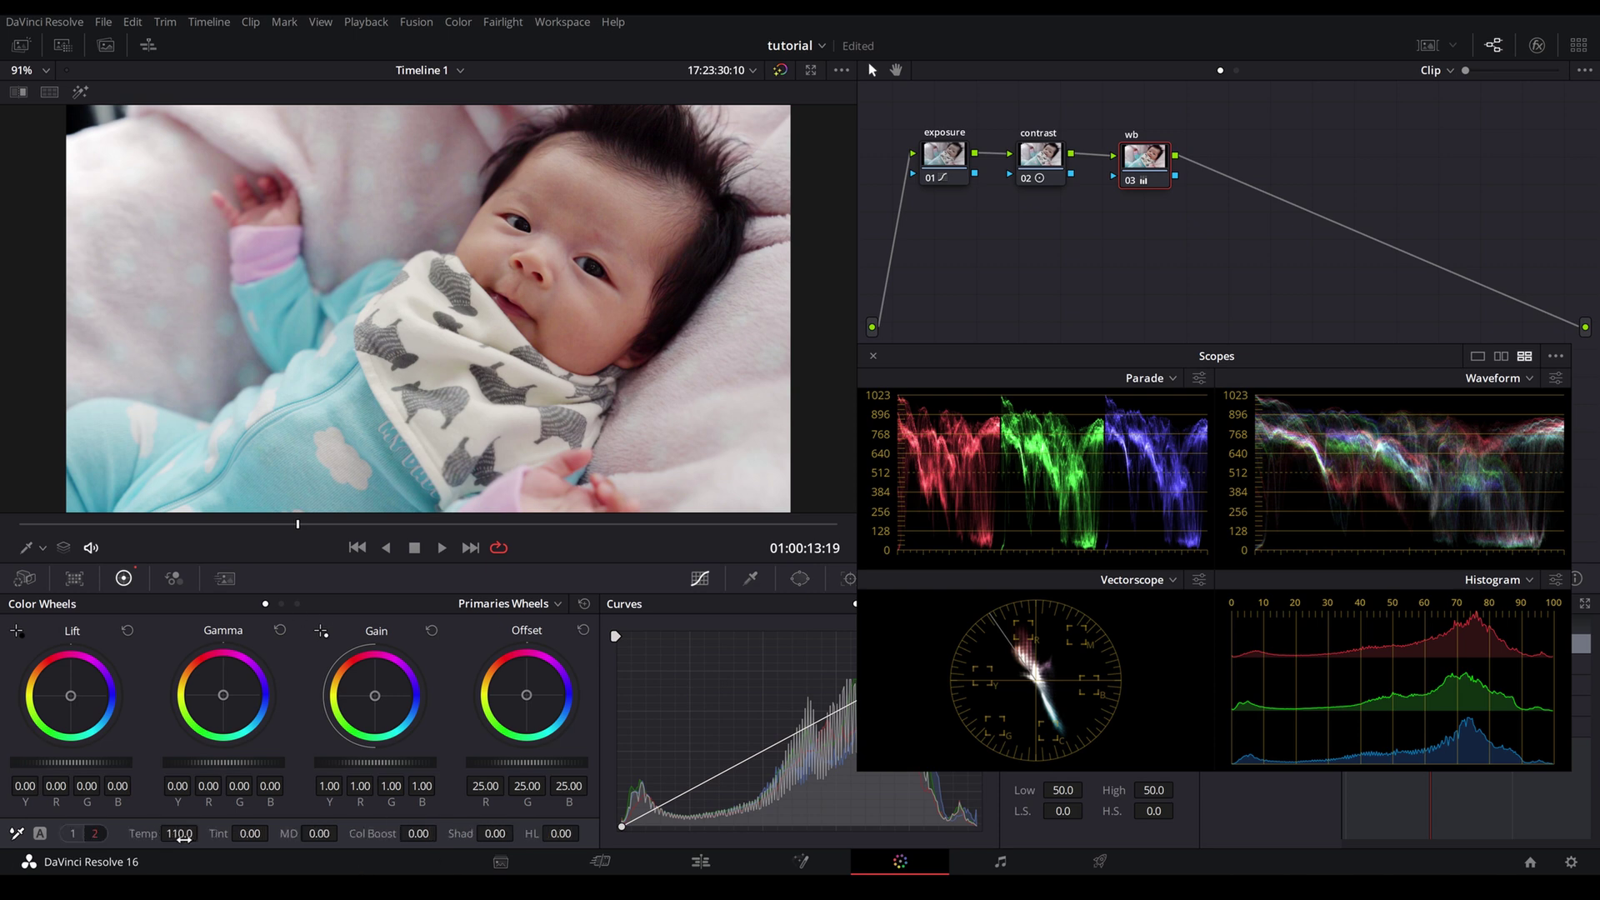
{"action": "left_click_drag", "start_coordinate": [183, 838], "coordinate": [202, 833]}
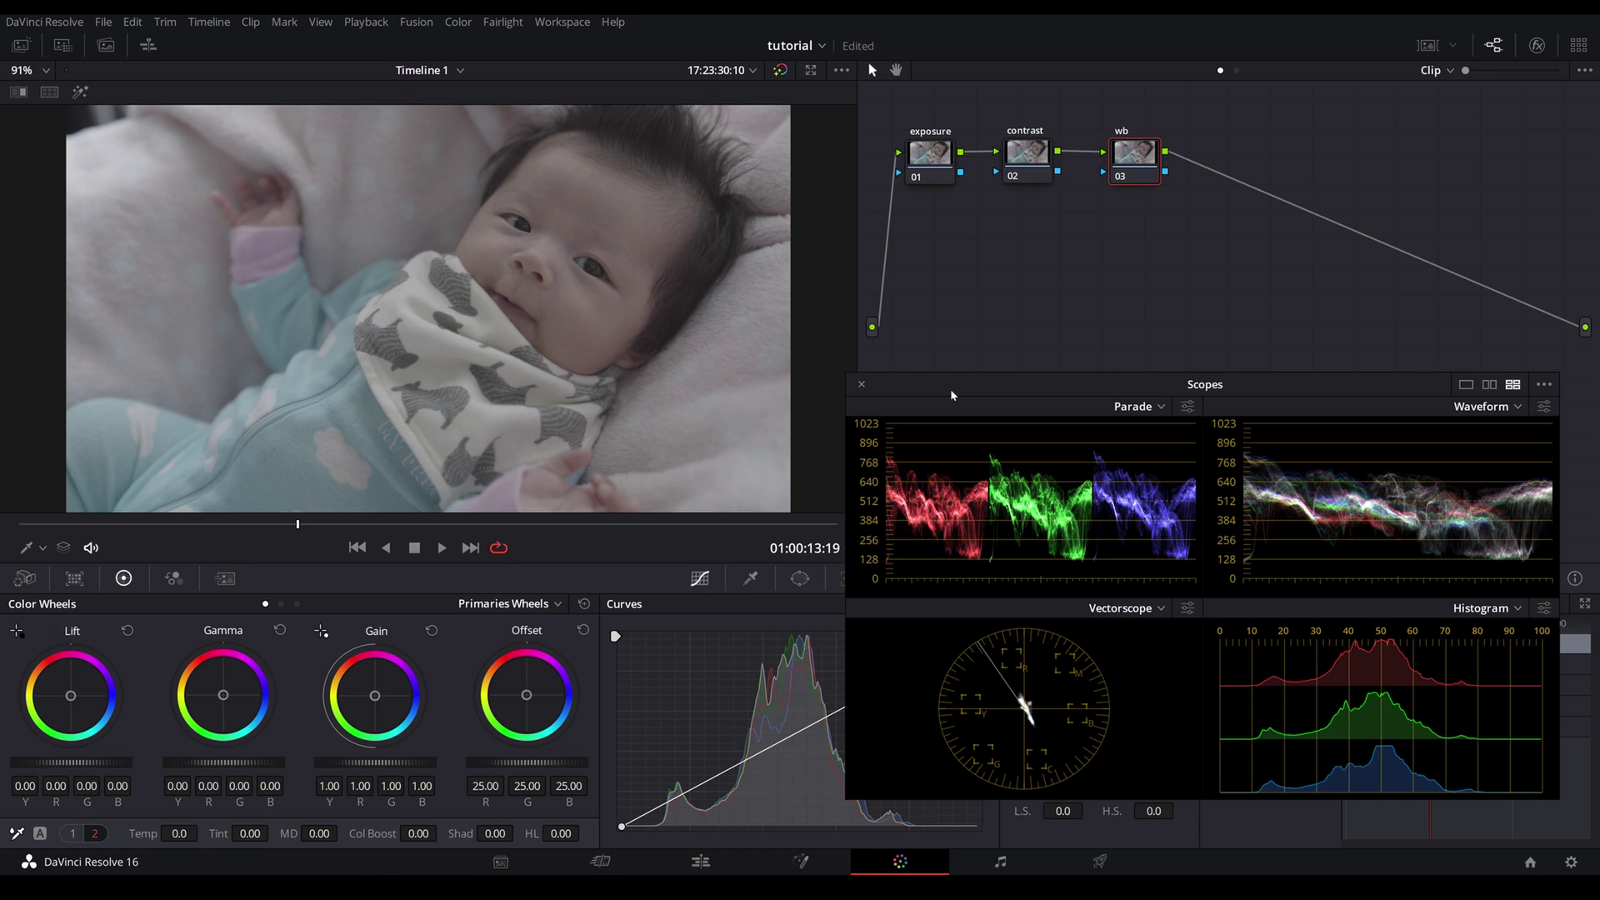
- Select the exposure node, move the scopes aside, and cycle the wheel modes back to Primaries Wheels
{"action": "left_click", "coordinate": [936, 152]}
{"action": "left_click_drag", "start_coordinate": [919, 393], "coordinate": [875, 394]}
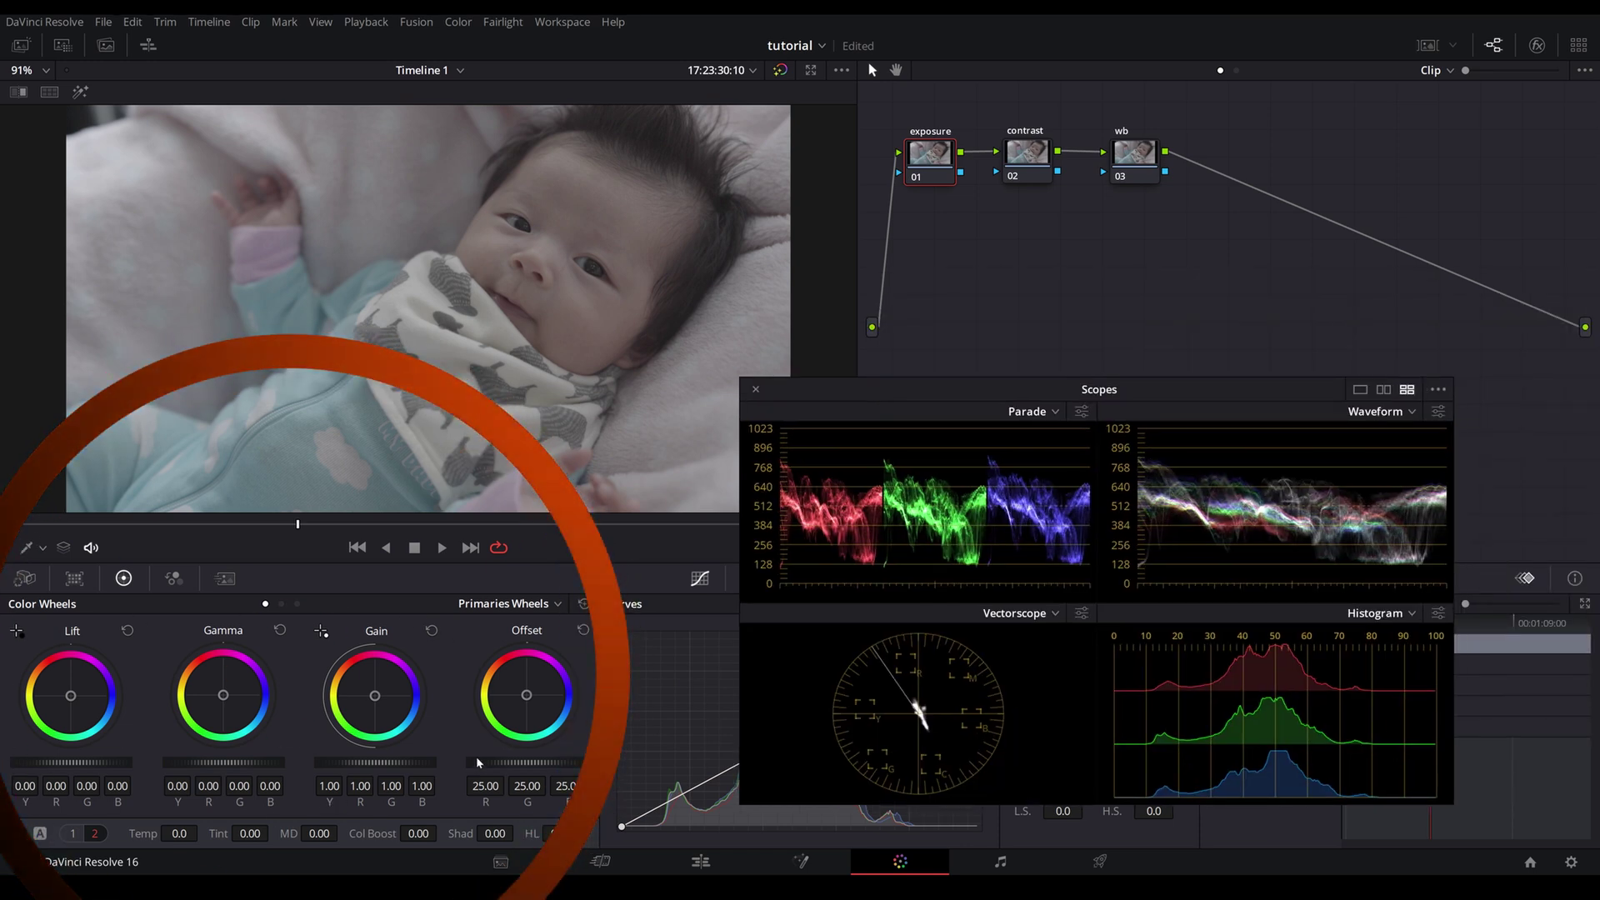
{"action": "left_click", "coordinate": [554, 605]}
{"action": "left_click", "coordinate": [515, 646]}
{"action": "left_click", "coordinate": [512, 604]}
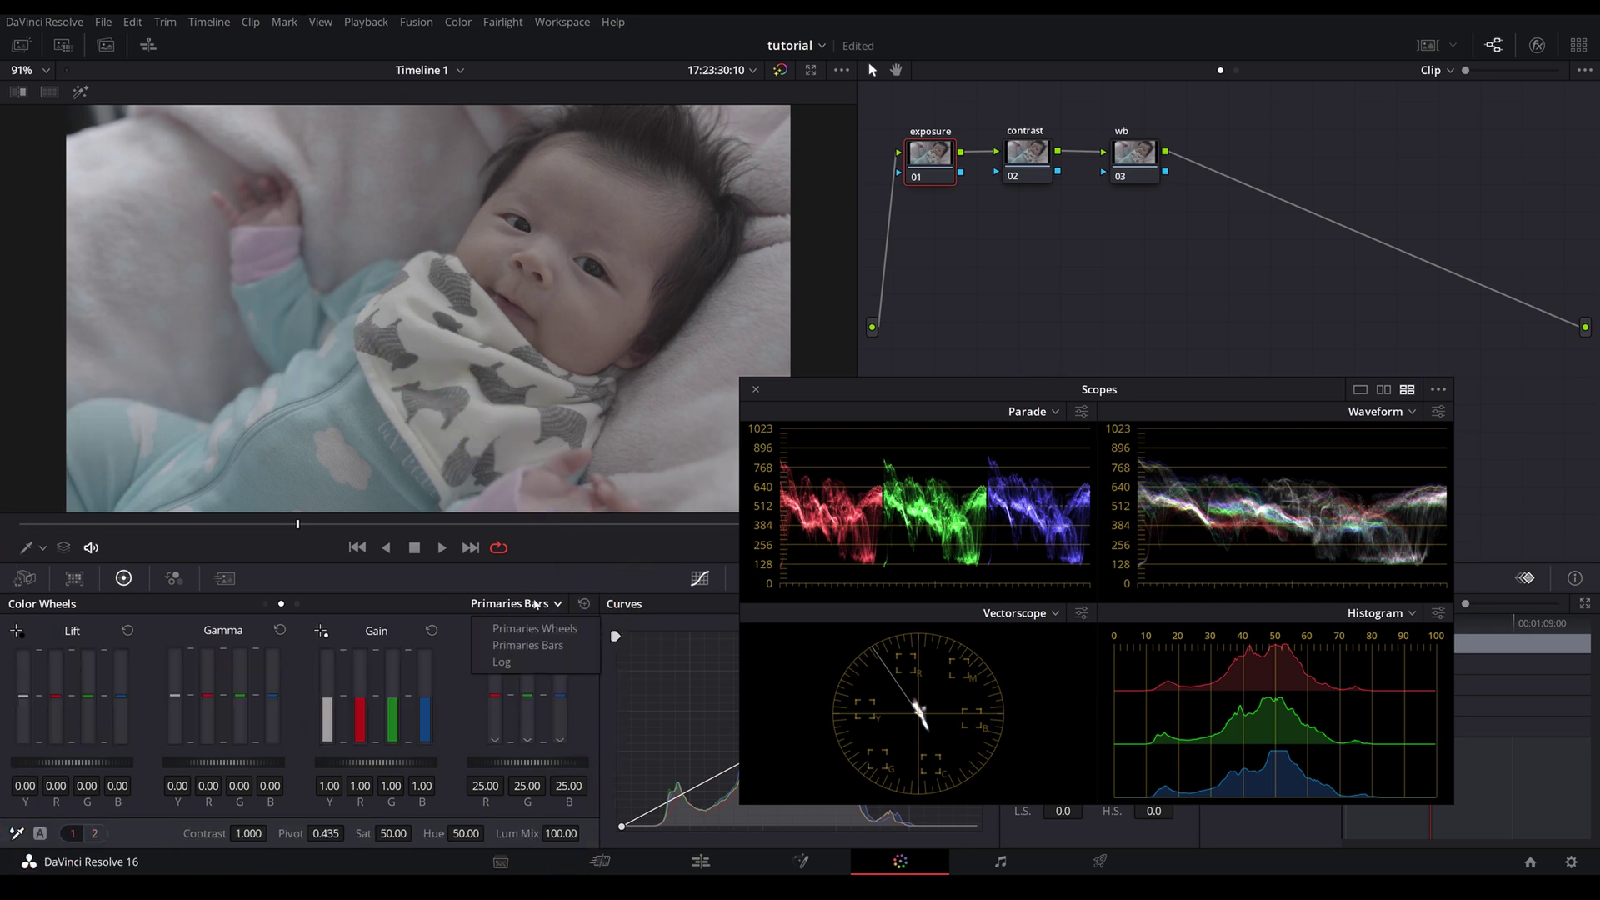
{"action": "left_click", "coordinate": [501, 663]}
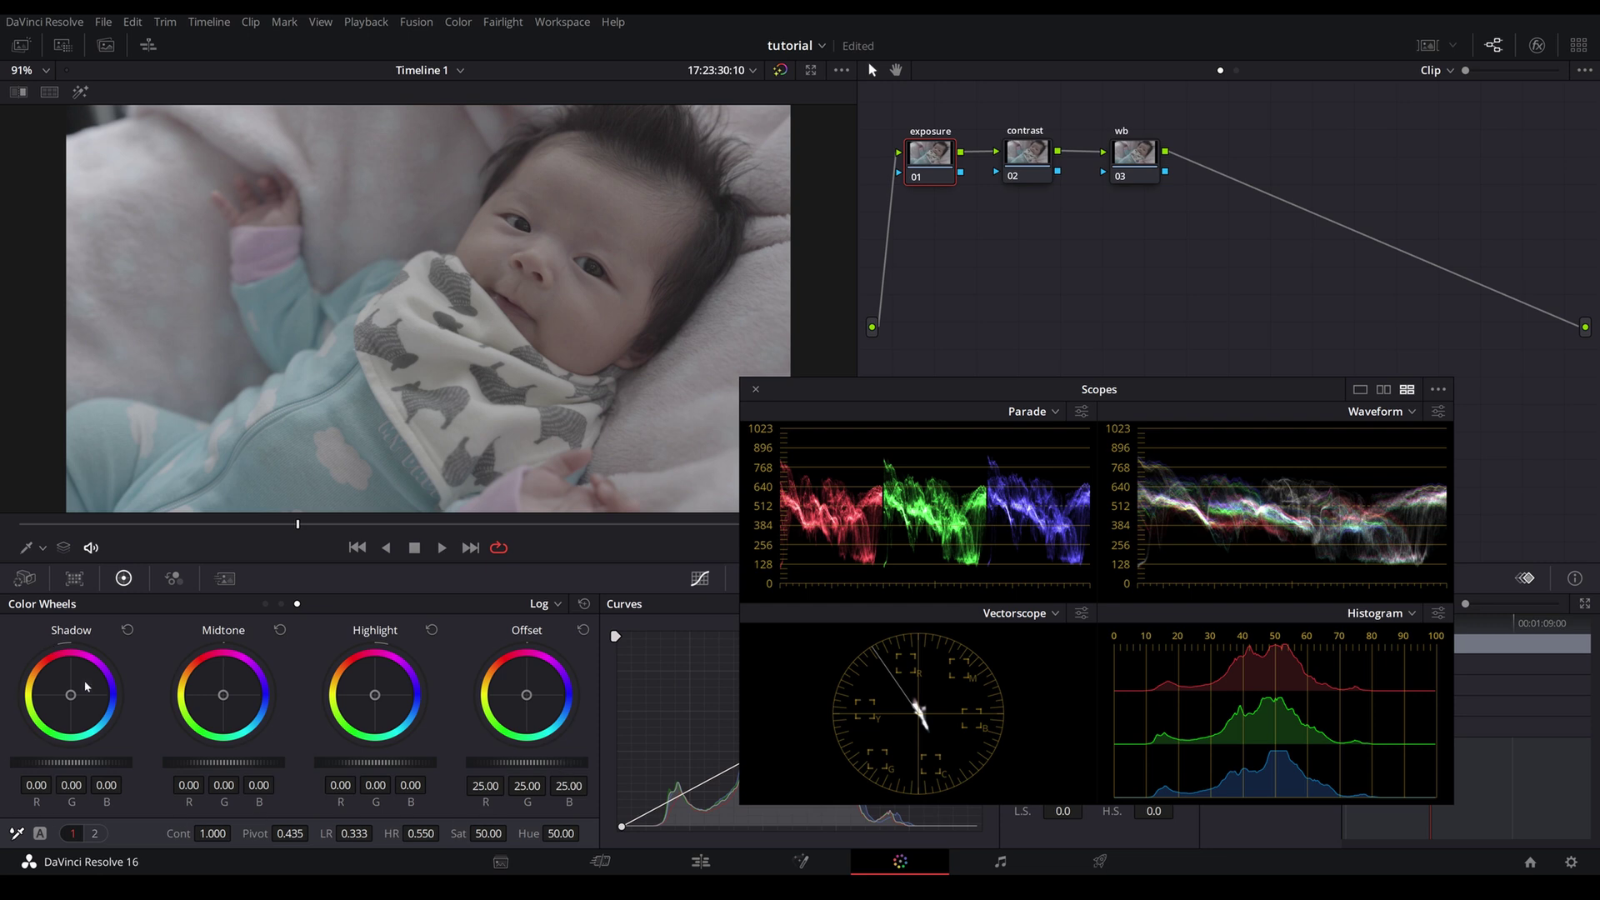
{"action": "left_click", "coordinate": [542, 603]}
{"action": "left_click", "coordinate": [515, 646]}
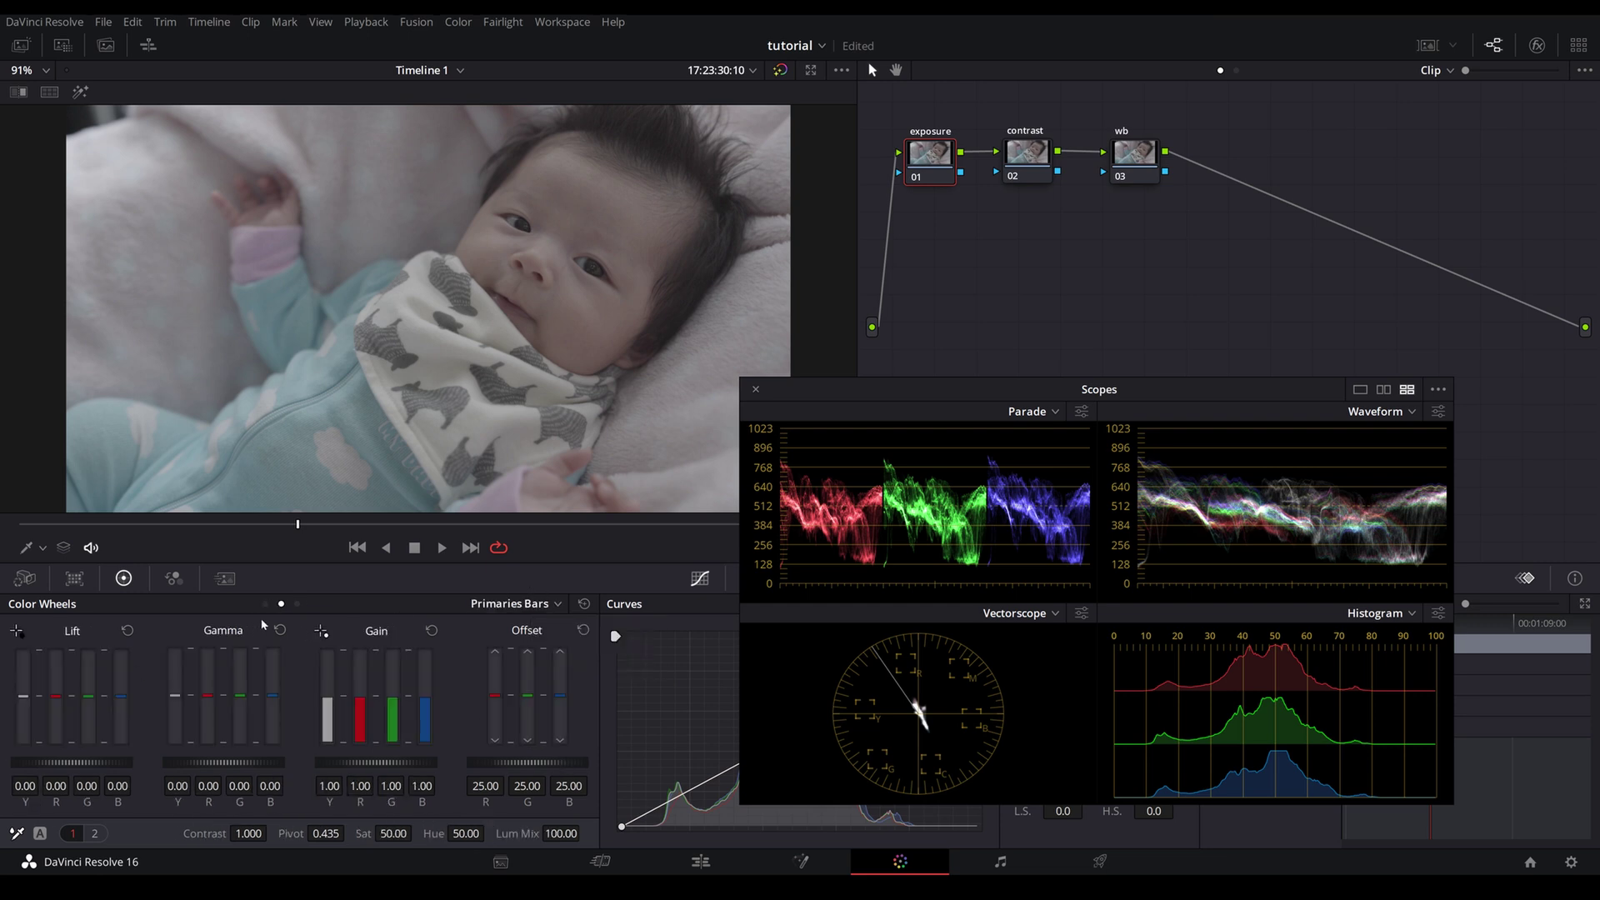
{"action": "left_click", "coordinate": [265, 603]}
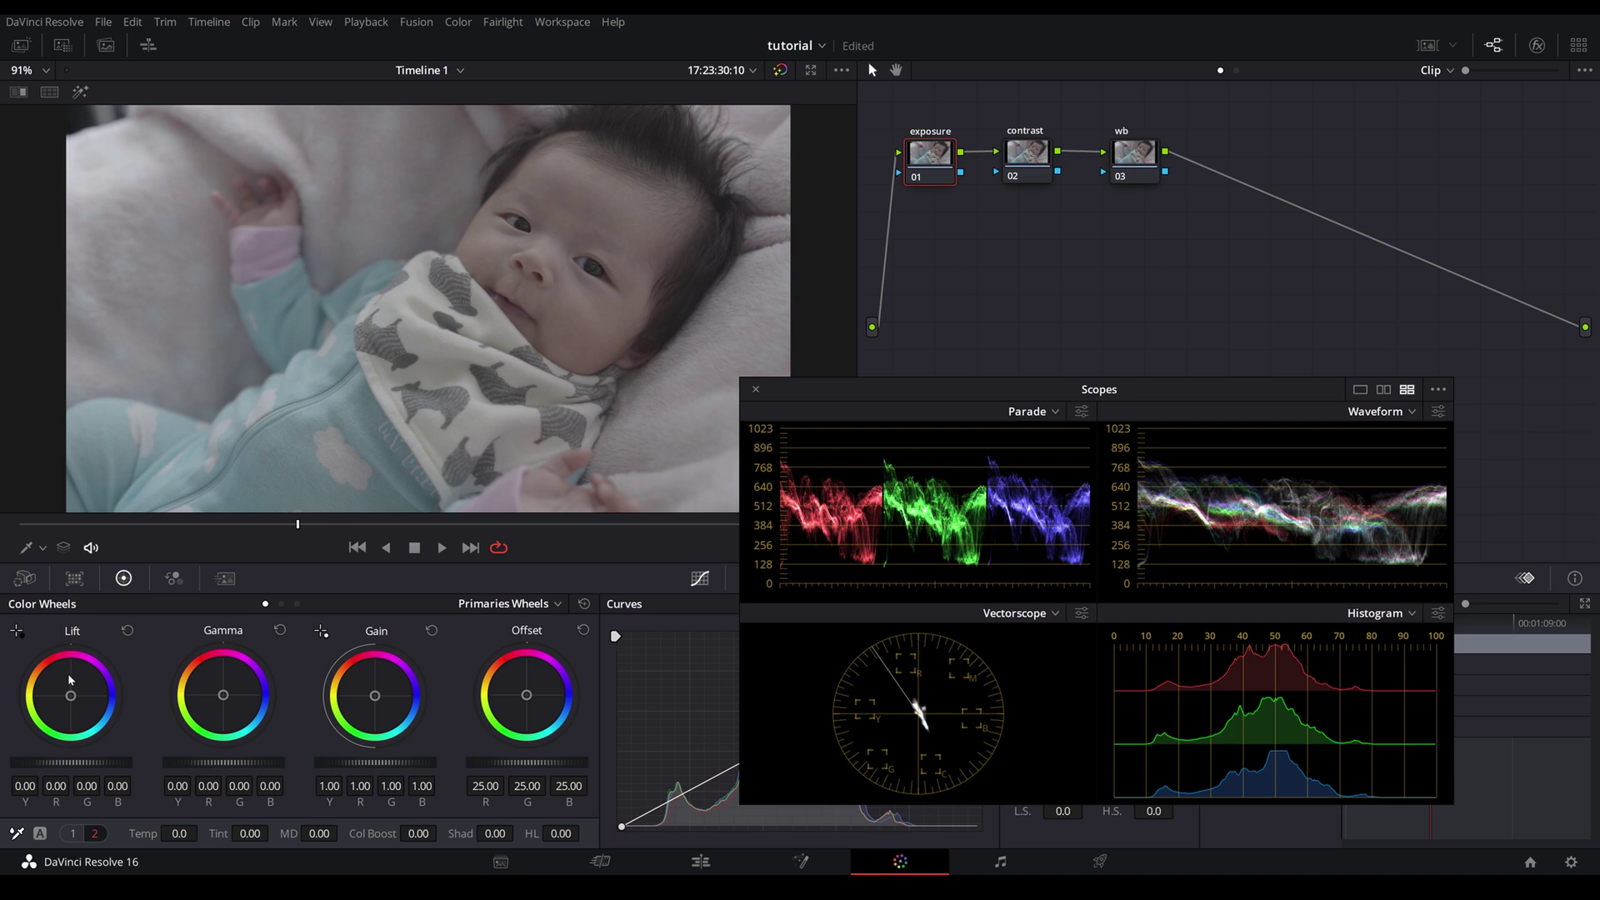
{"action": "left_click", "coordinate": [502, 615]}
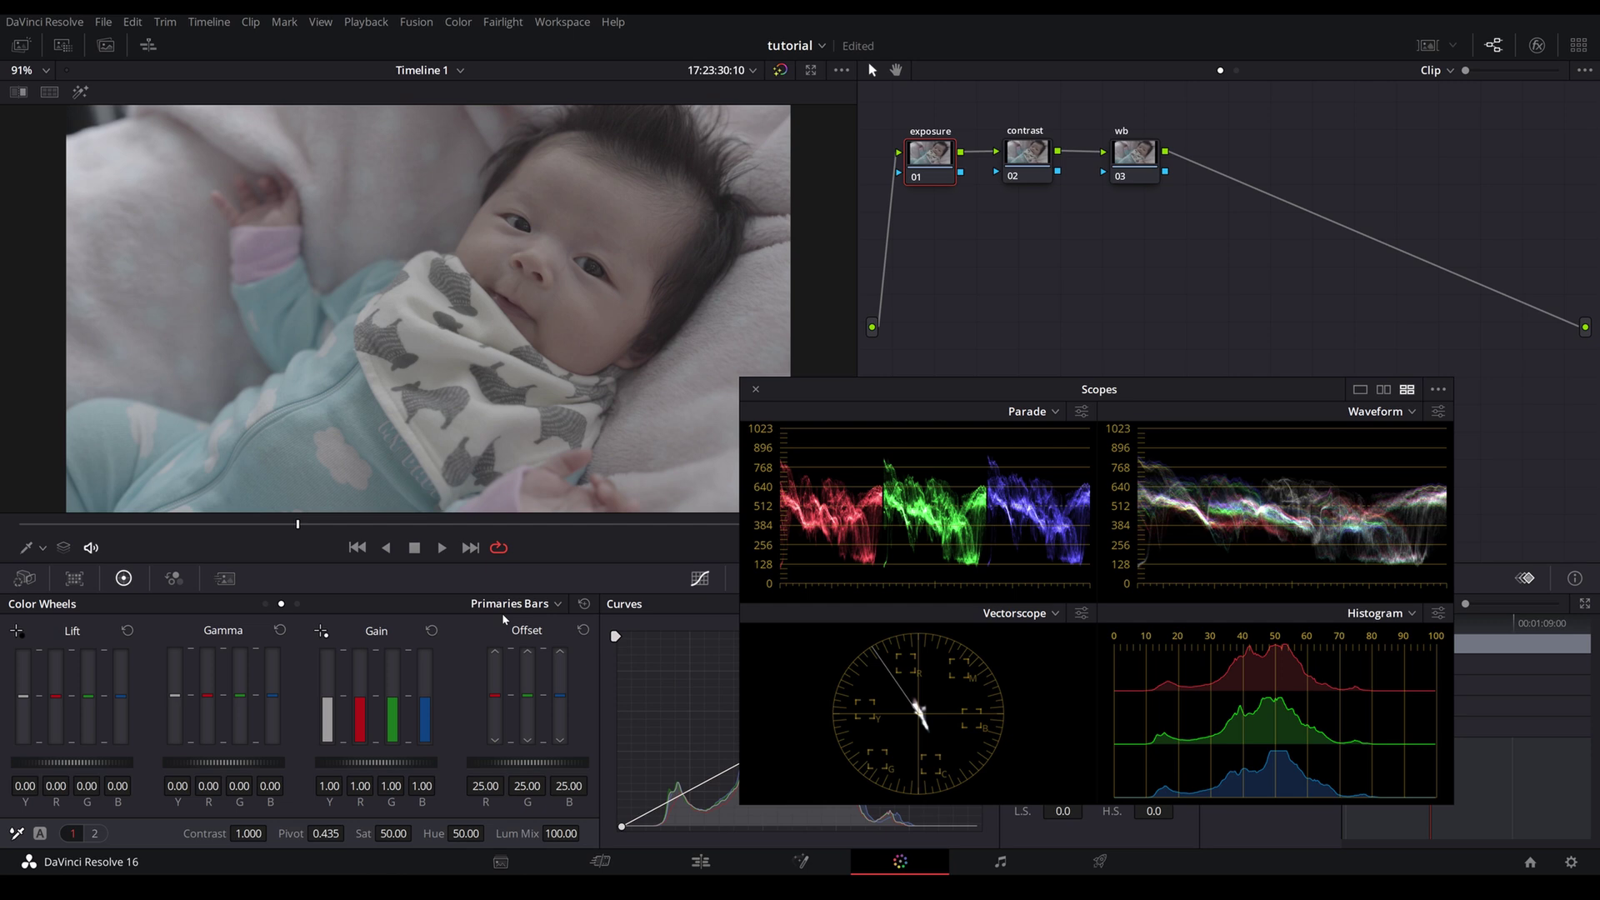
{"action": "left_click", "coordinate": [502, 613]}
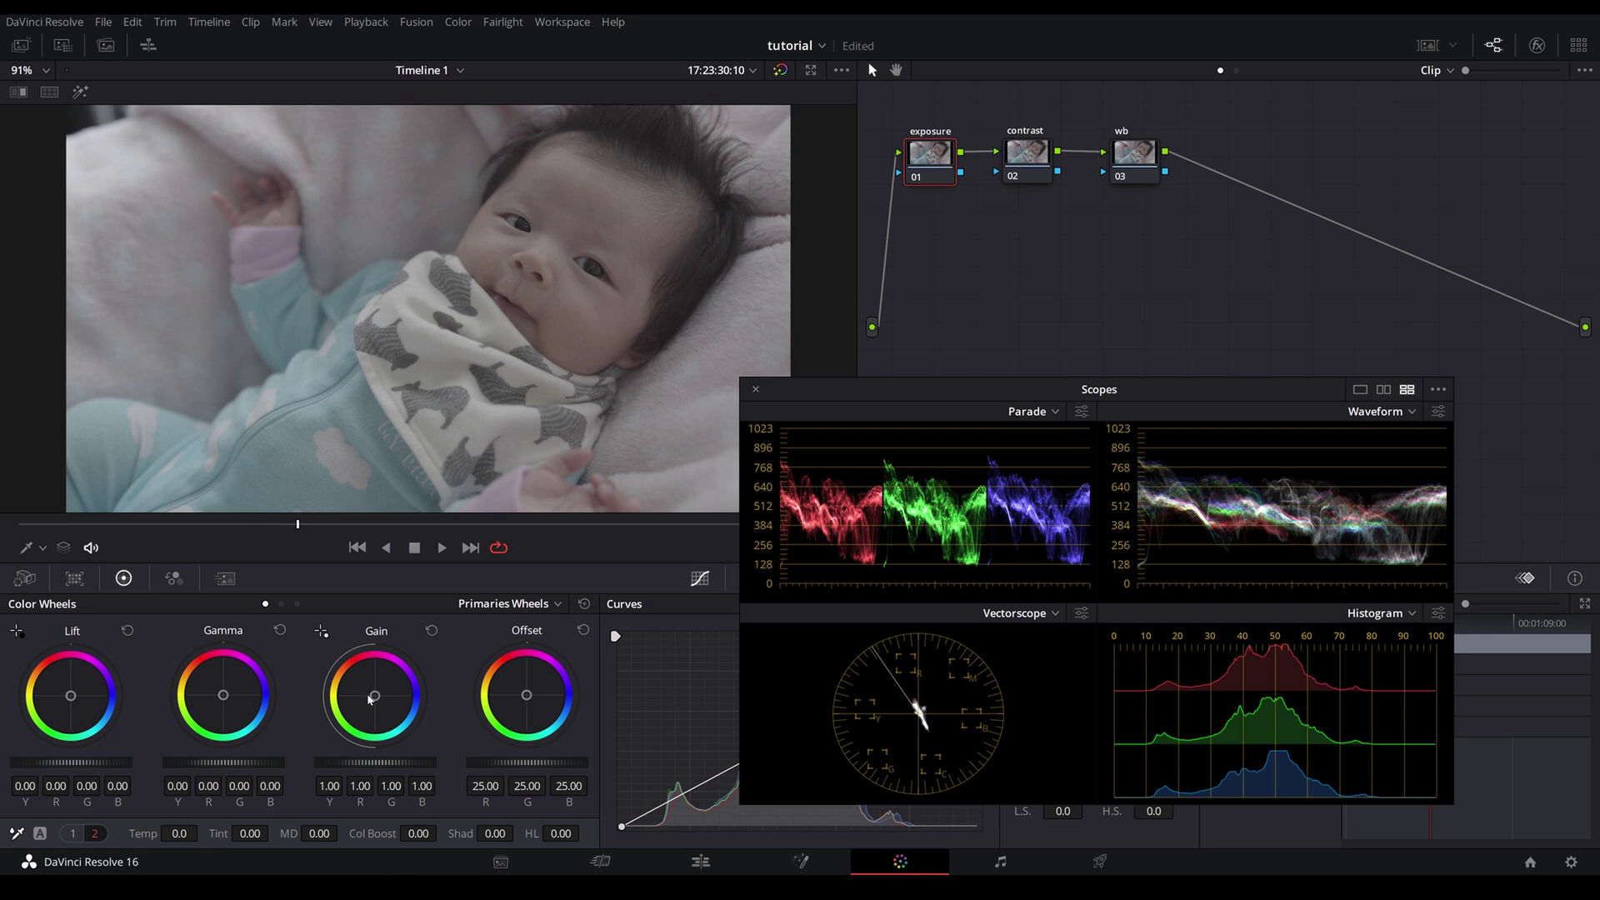
{"action": "left_click", "coordinate": [281, 603]}
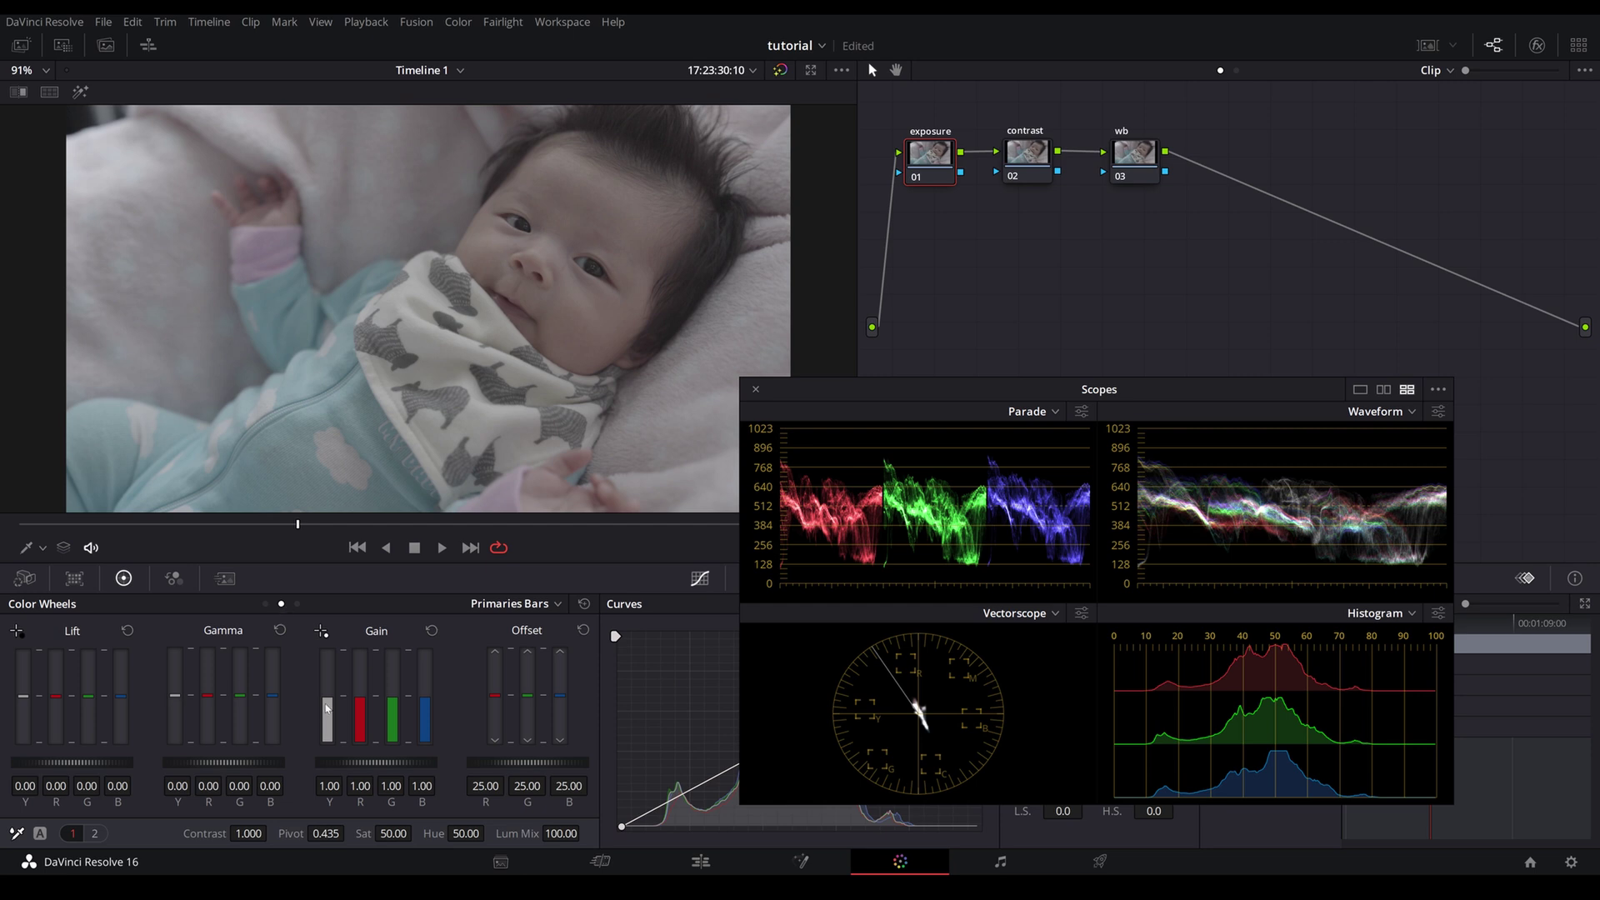
{"action": "left_click_drag", "start_coordinate": [327, 708], "coordinate": [327, 702]}
{"action": "left_click_drag", "start_coordinate": [425, 702], "coordinate": [393, 703]}
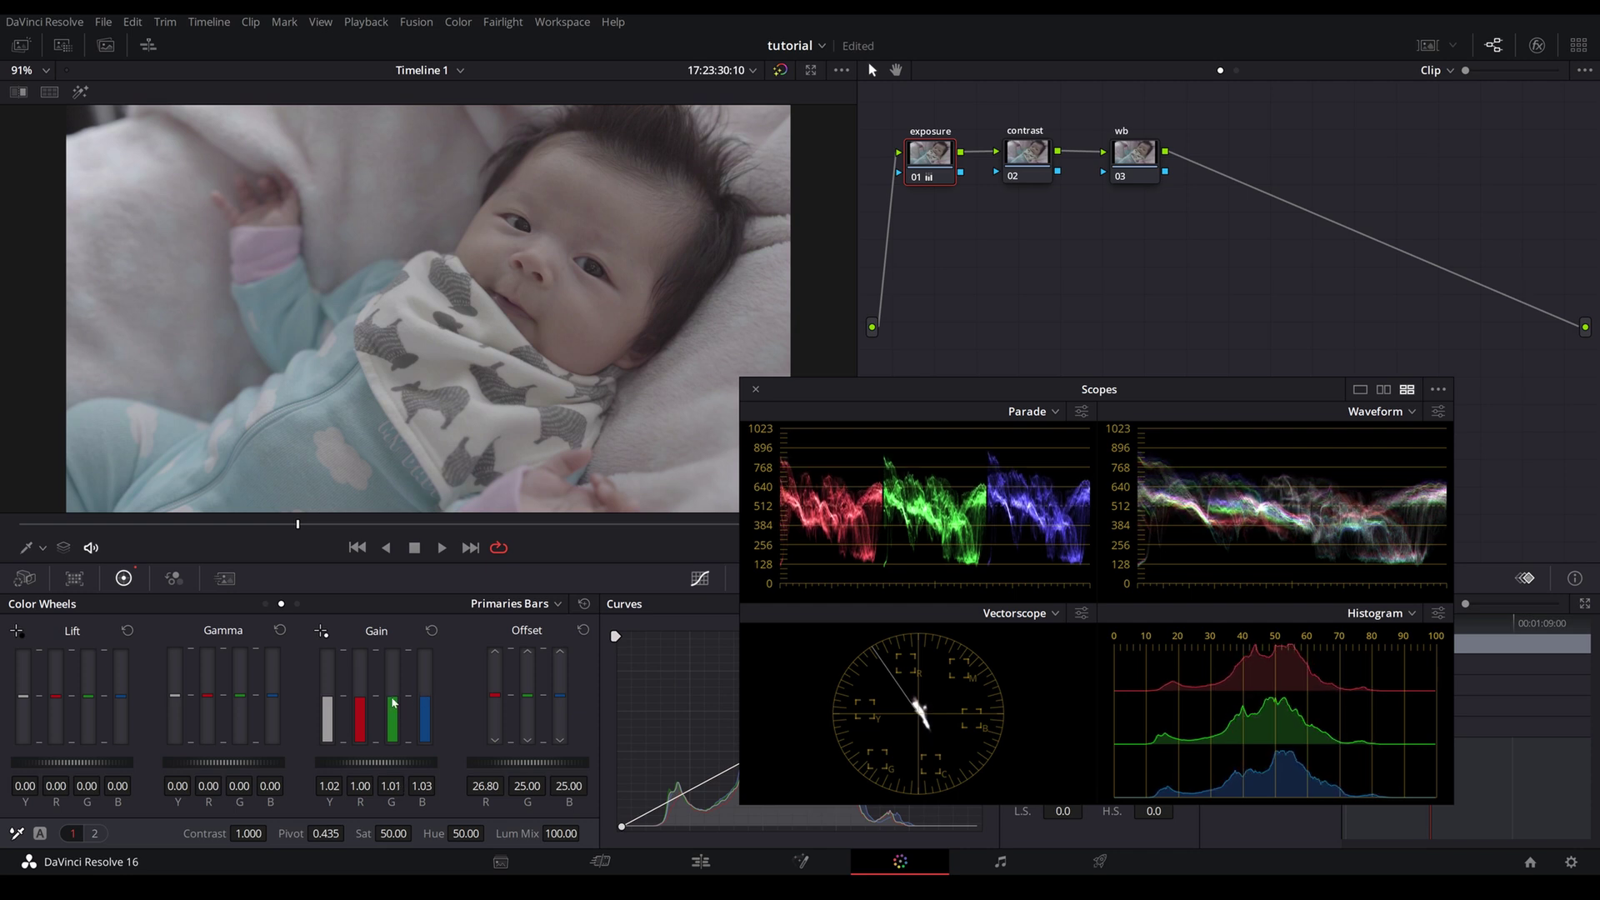
{"action": "left_click", "coordinate": [518, 605]}
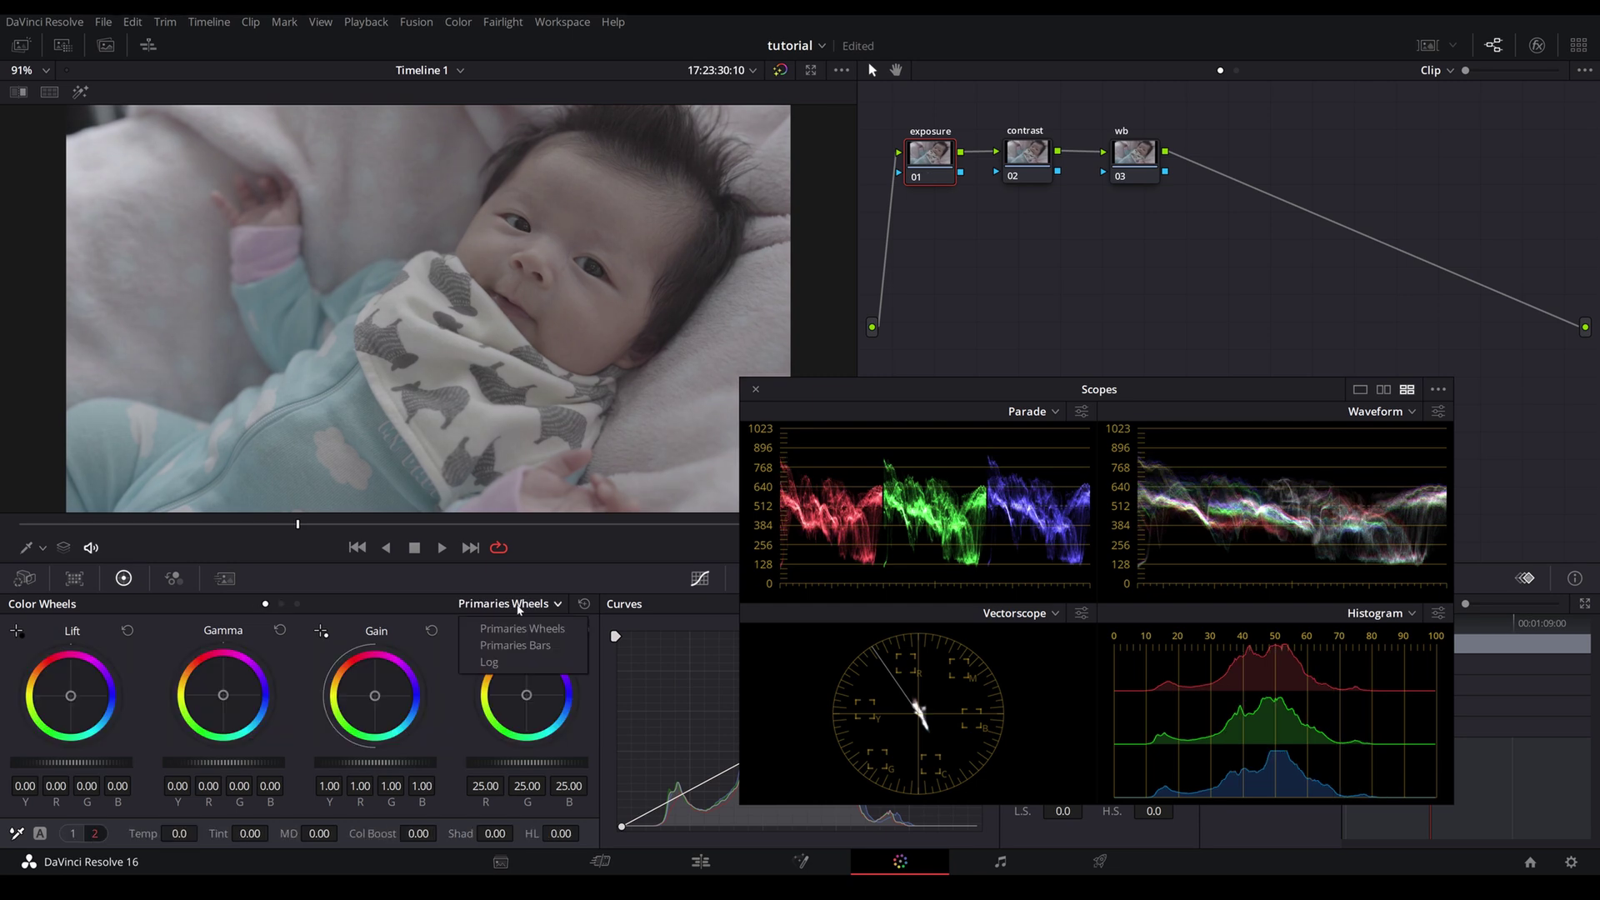
- On the exposure node, set Lift to -0.07, Gamma to 0.06 and Gain to 1.22
{"action": "left_click", "coordinate": [882, 494]}
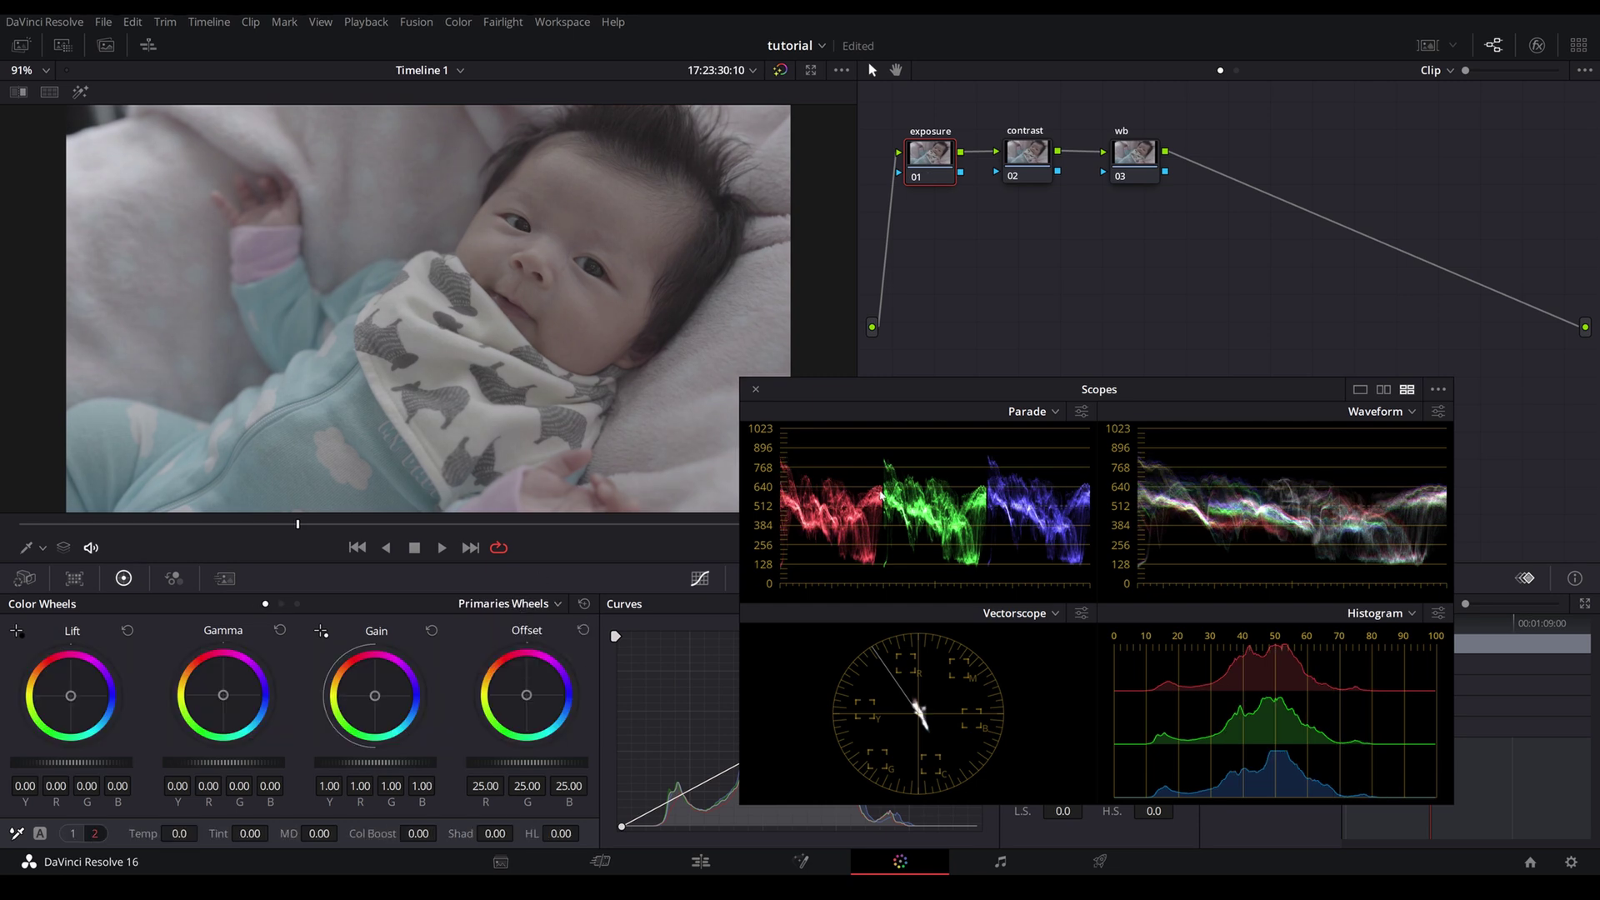
{"action": "left_click_drag", "start_coordinate": [969, 411], "coordinate": [965, 408]}
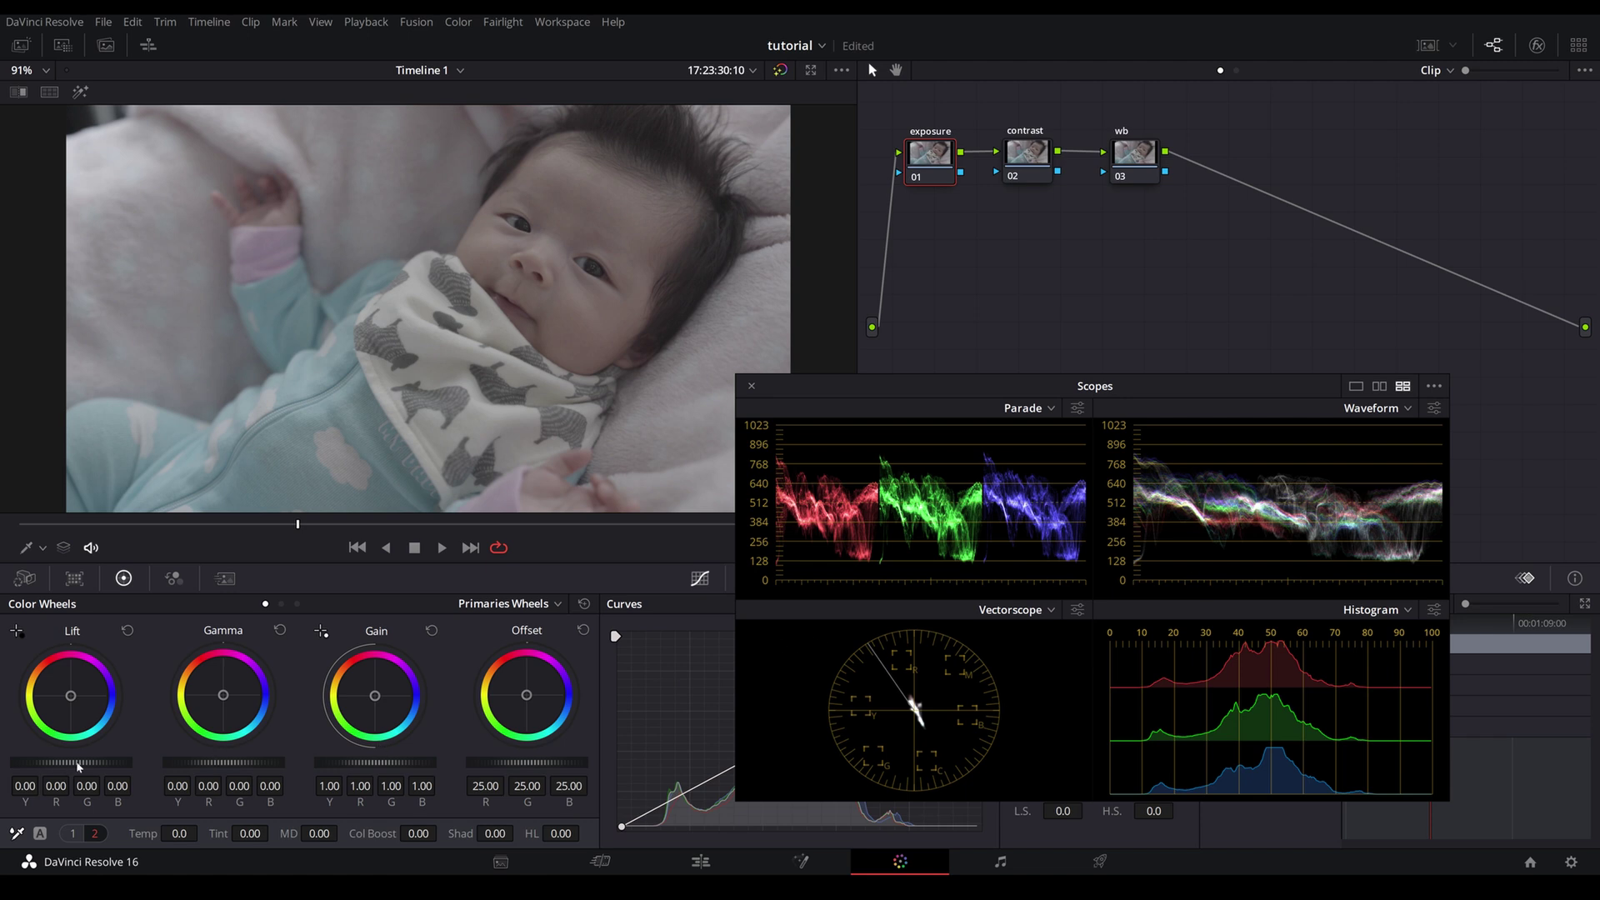
{"action": "left_click_drag", "start_coordinate": [77, 765], "coordinate": [76, 762]}
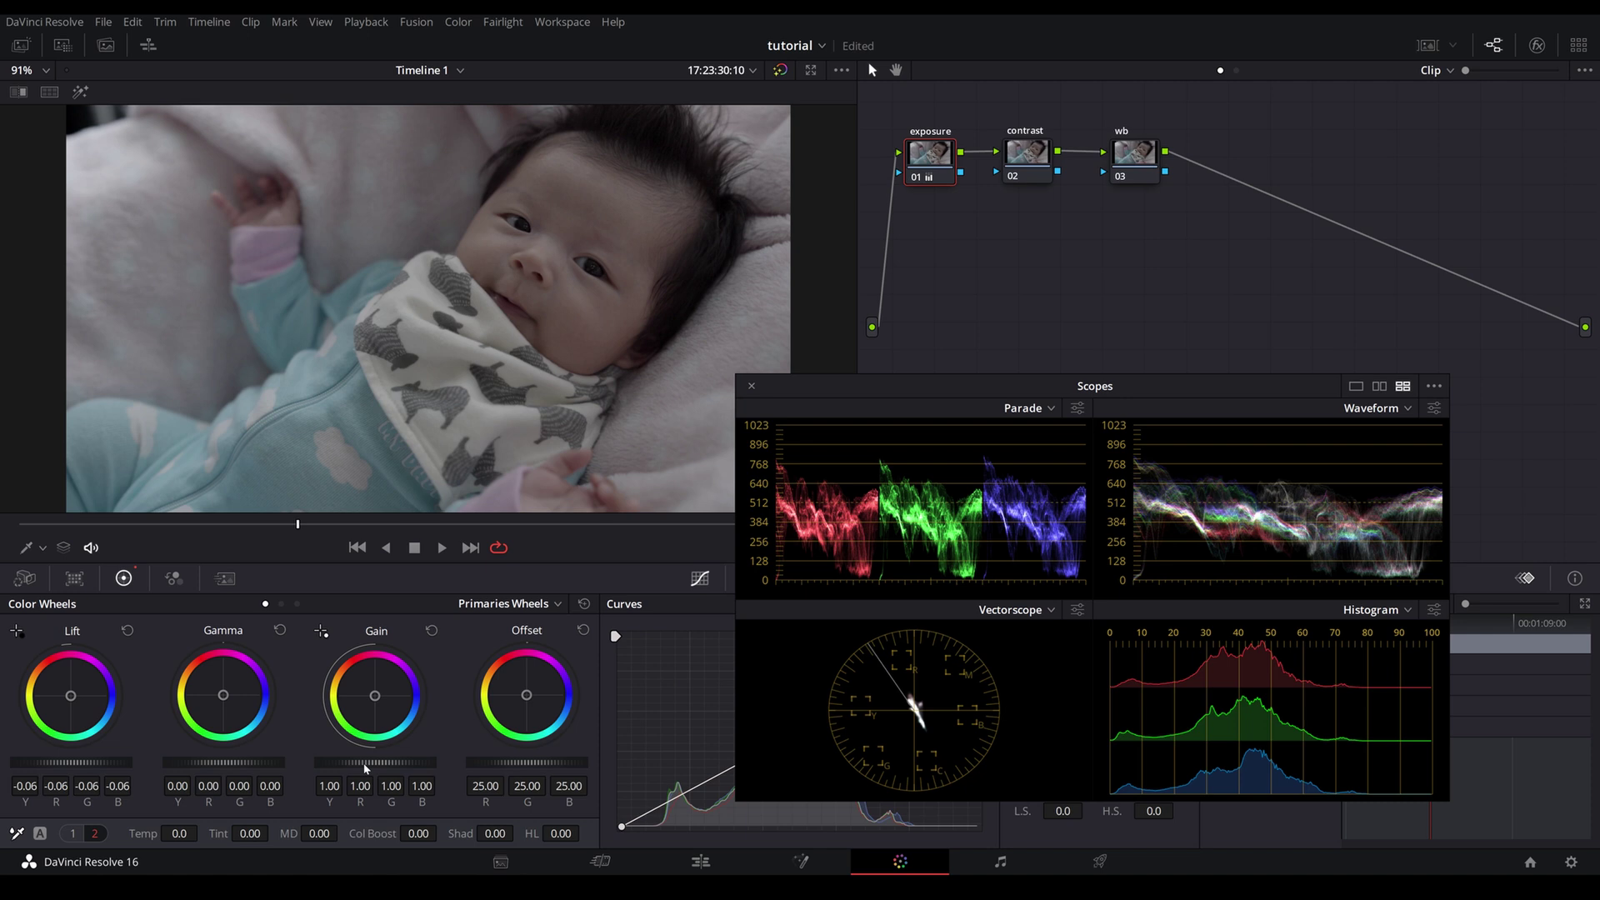
{"action": "left_click_drag", "start_coordinate": [368, 764], "coordinate": [390, 763]}
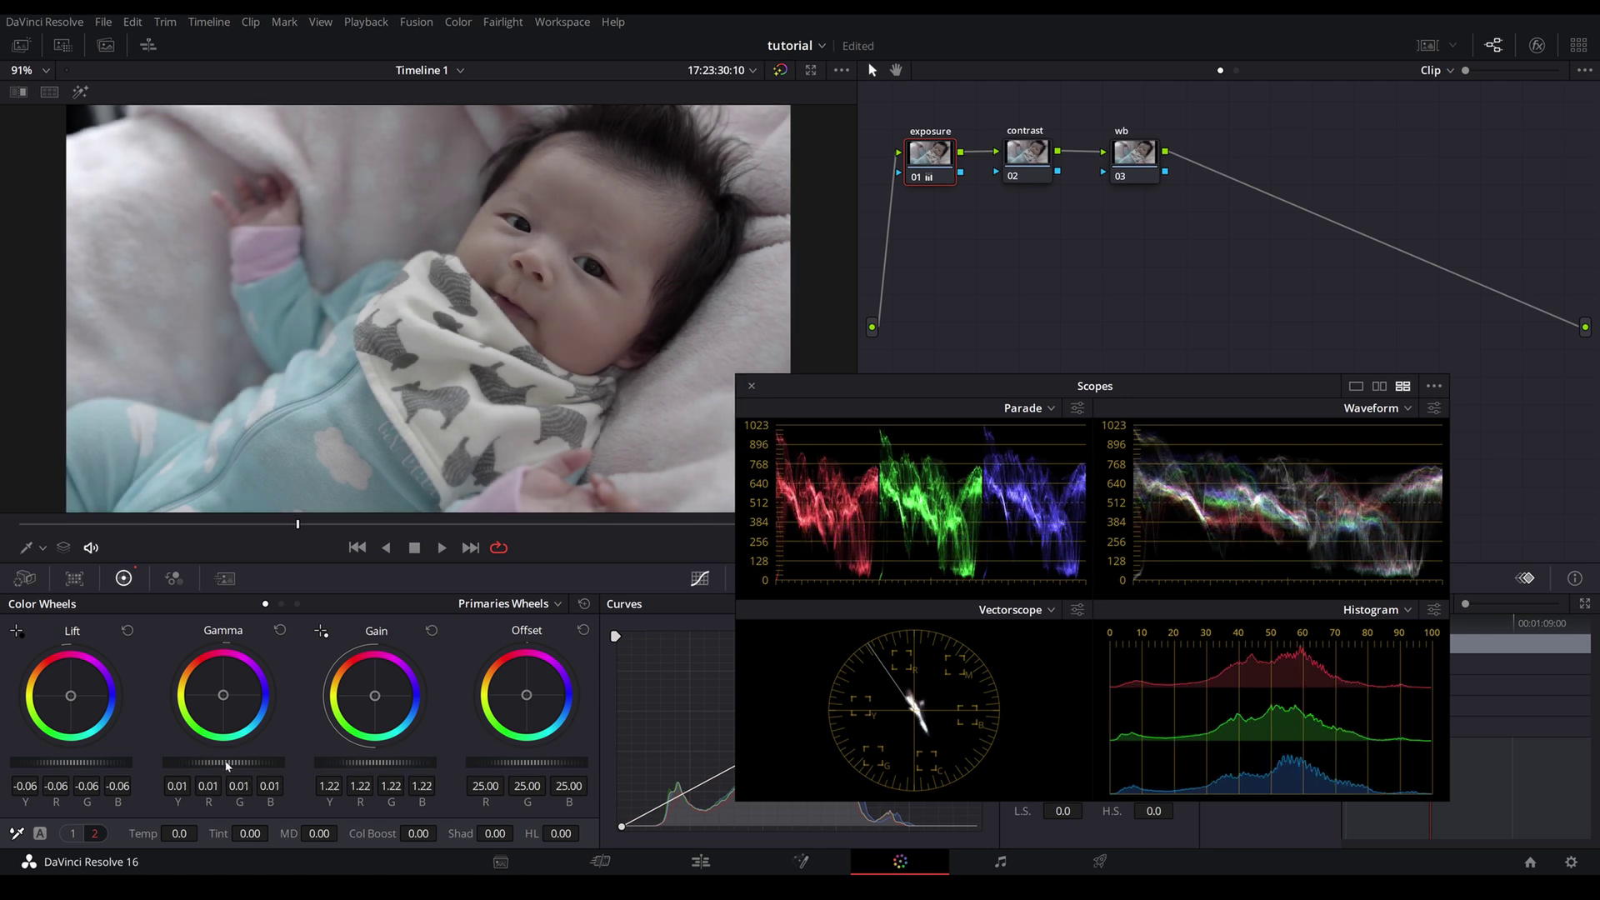
{"action": "left_click_drag", "start_coordinate": [221, 764], "coordinate": [231, 765]}
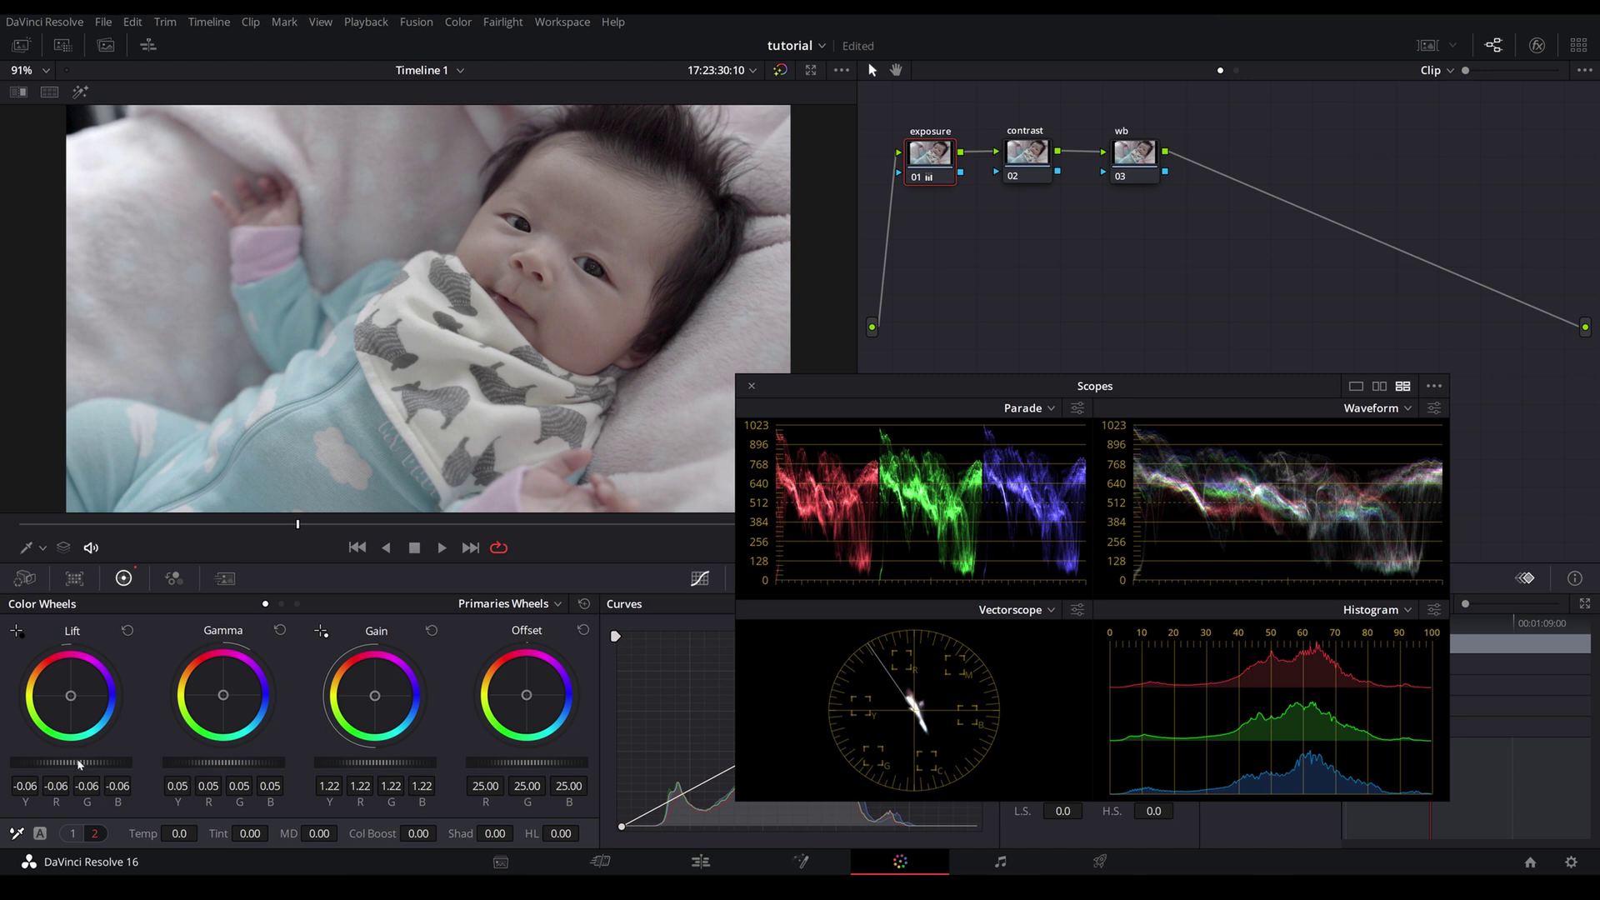
{"action": "left_click_drag", "start_coordinate": [232, 765], "coordinate": [236, 767]}
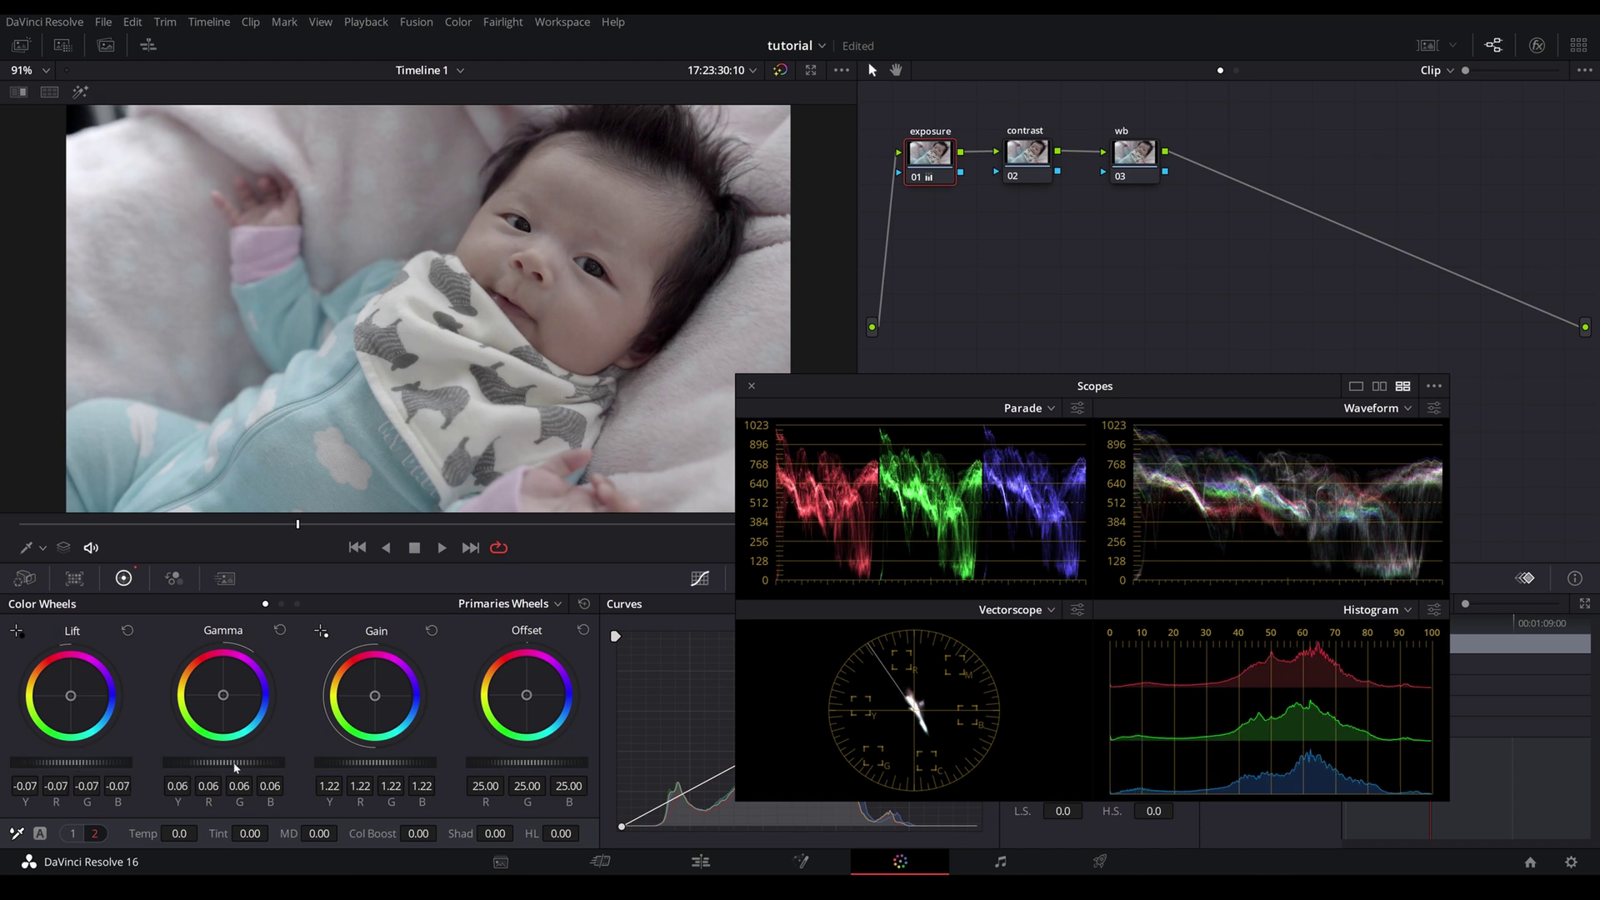
- On the contrast node, raise Contrast to about 1.23
{"action": "key", "text": "shift+apostrophe"}
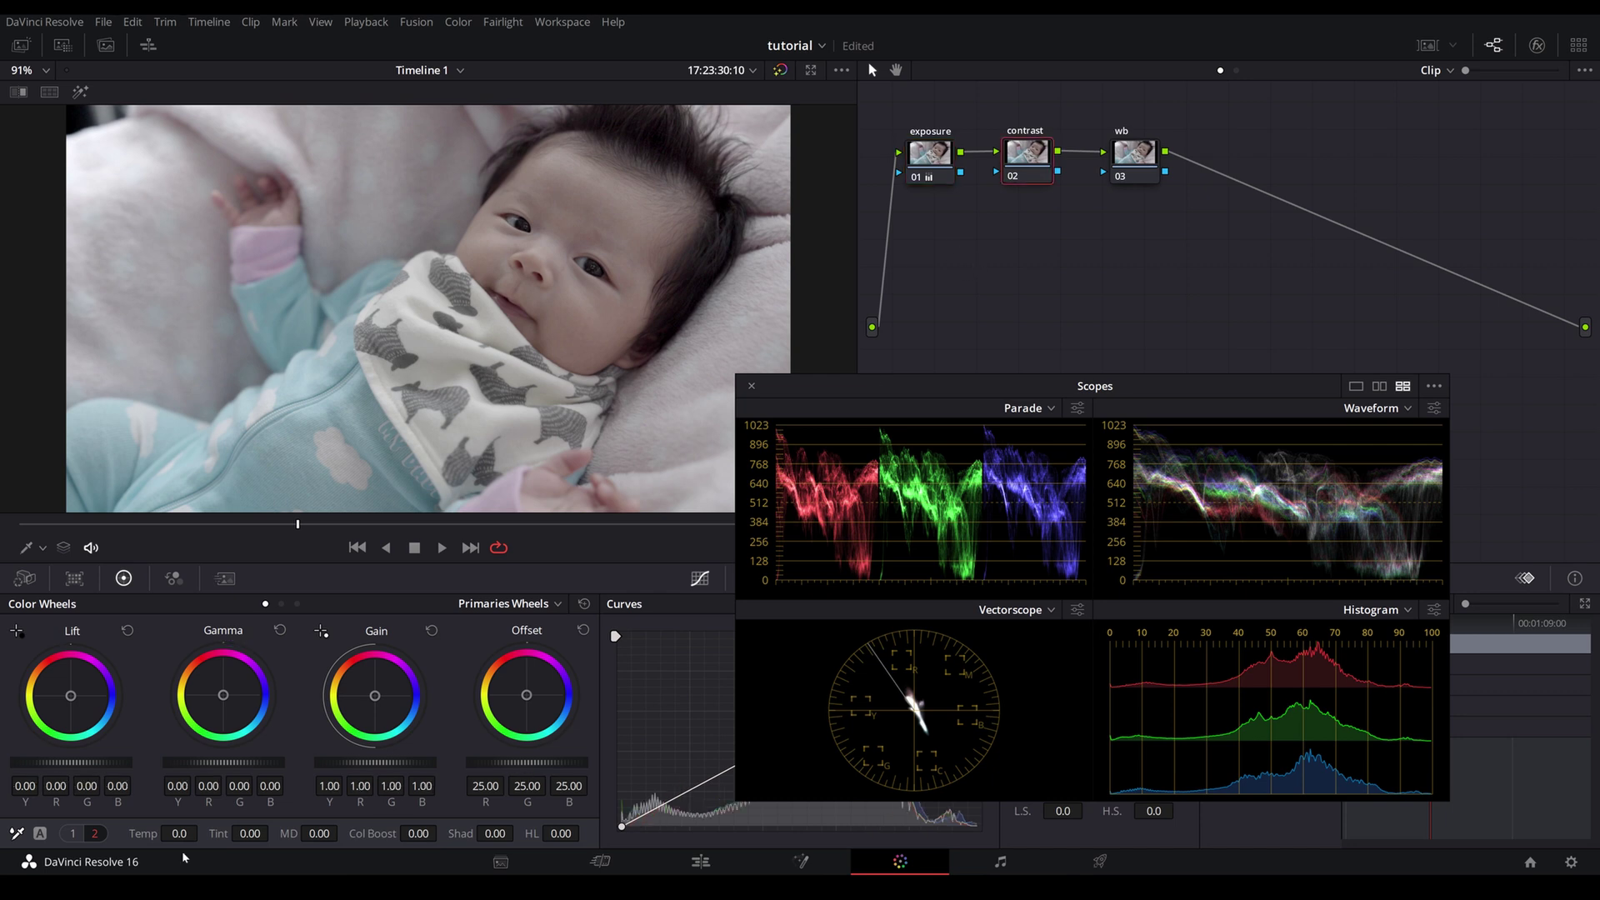
{"action": "left_click", "coordinate": [73, 833]}
{"action": "left_click_drag", "start_coordinate": [248, 834], "coordinate": [308, 833]}
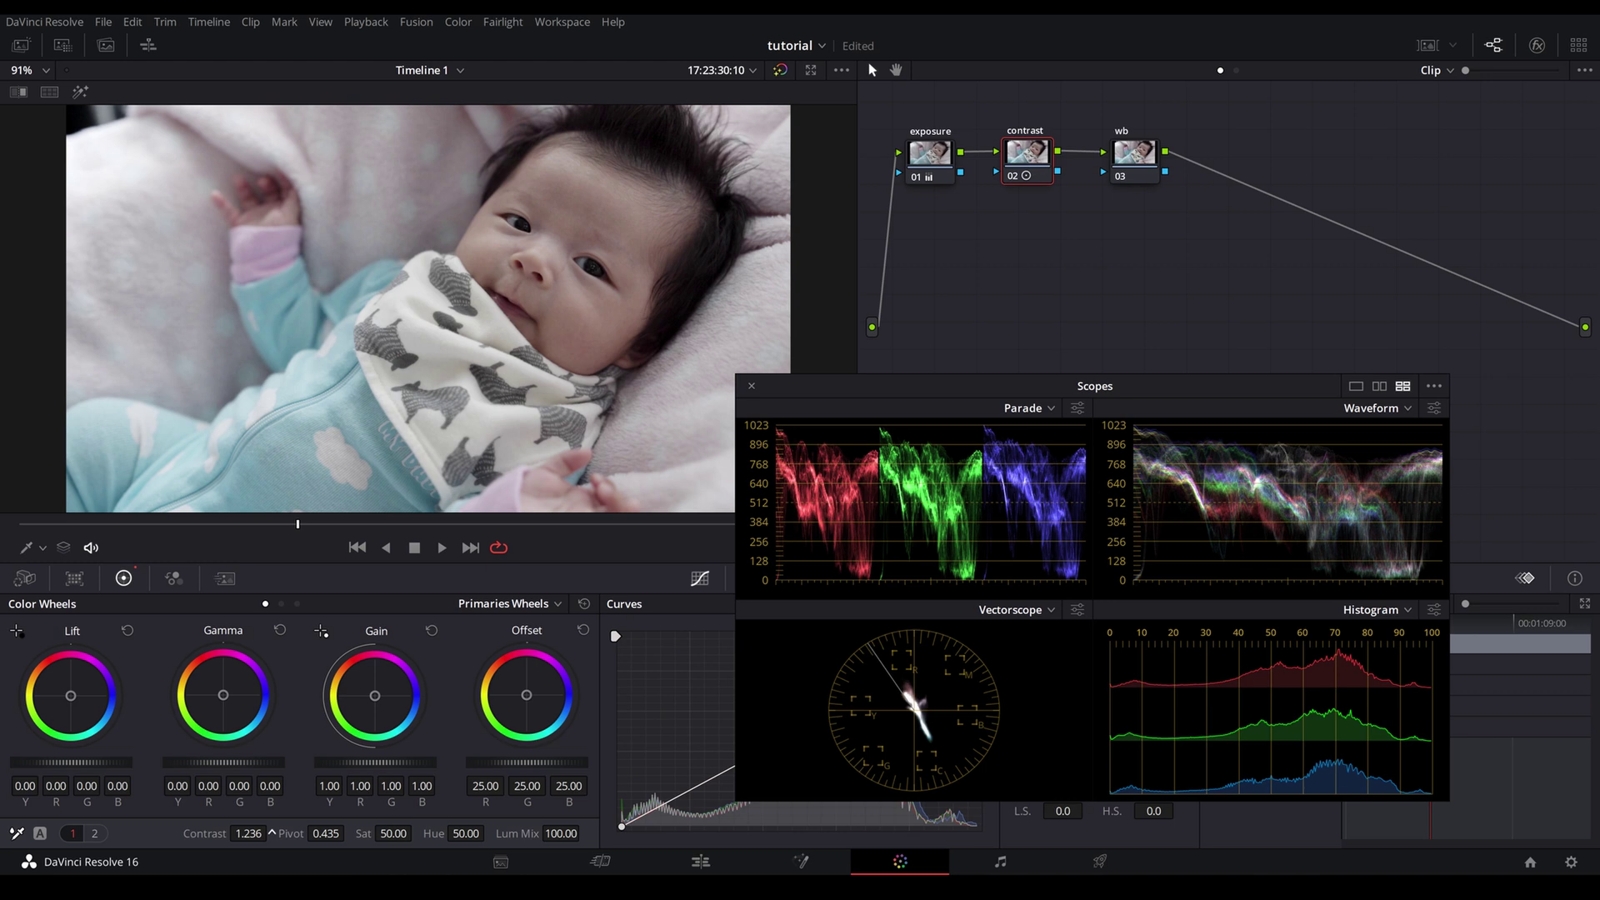
- On the wb node, lower blue offset, add red gain, and raise saturation to about 80.6
{"action": "key", "text": "shift+apostrophe"}
{"action": "left_click_drag", "start_coordinate": [885, 398], "coordinate": [938, 419]}
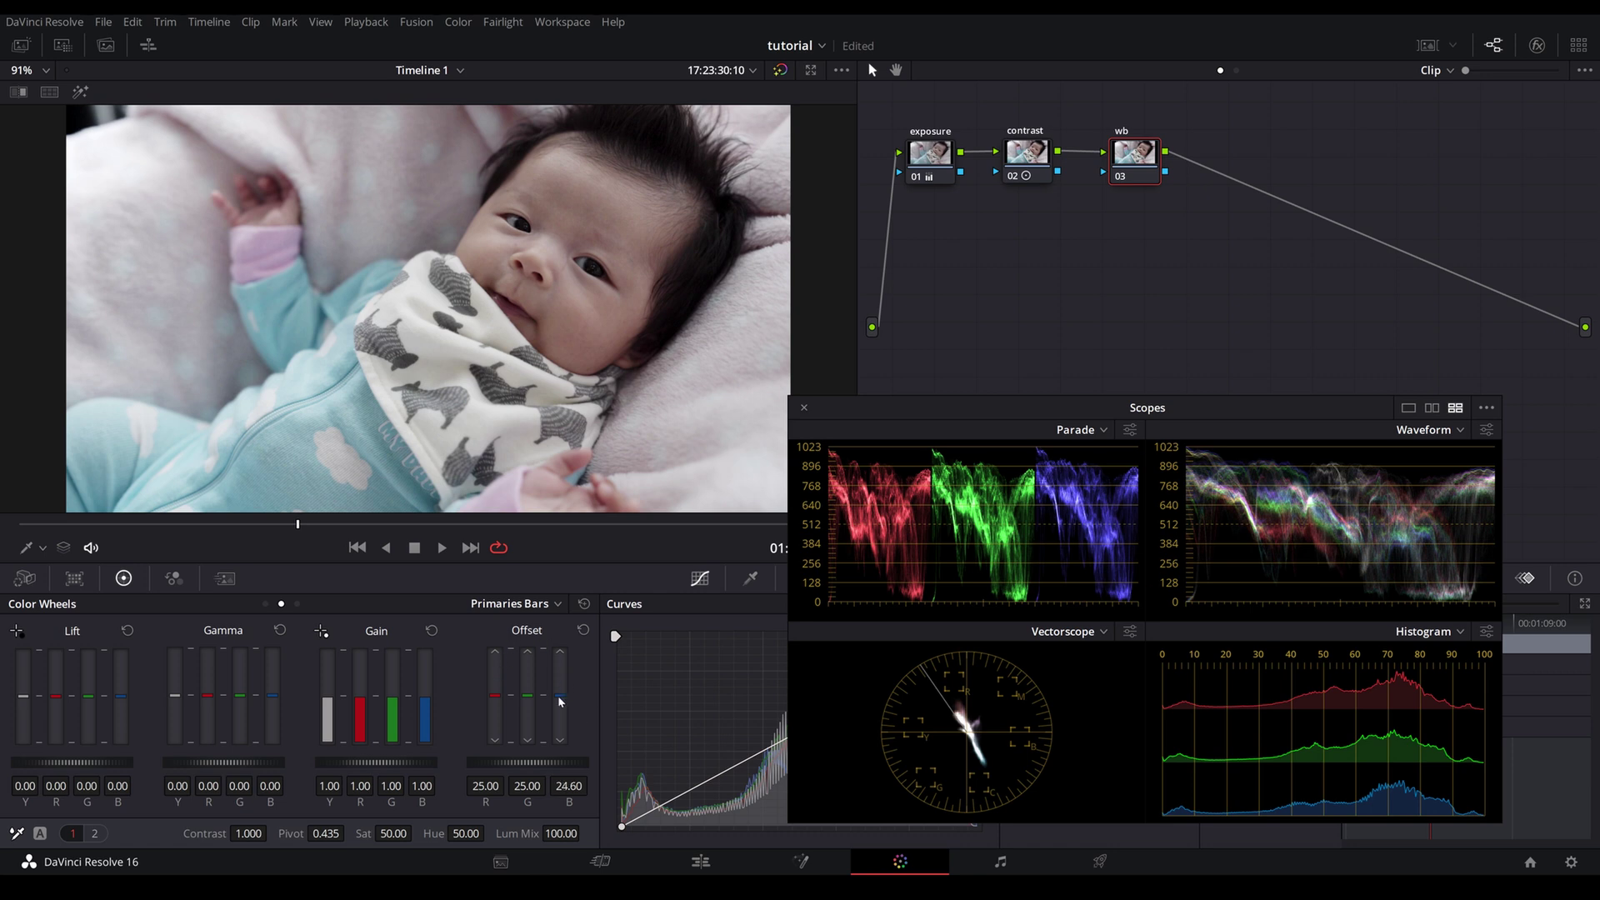
{"action": "left_click_drag", "start_coordinate": [560, 702], "coordinate": [560, 710]}
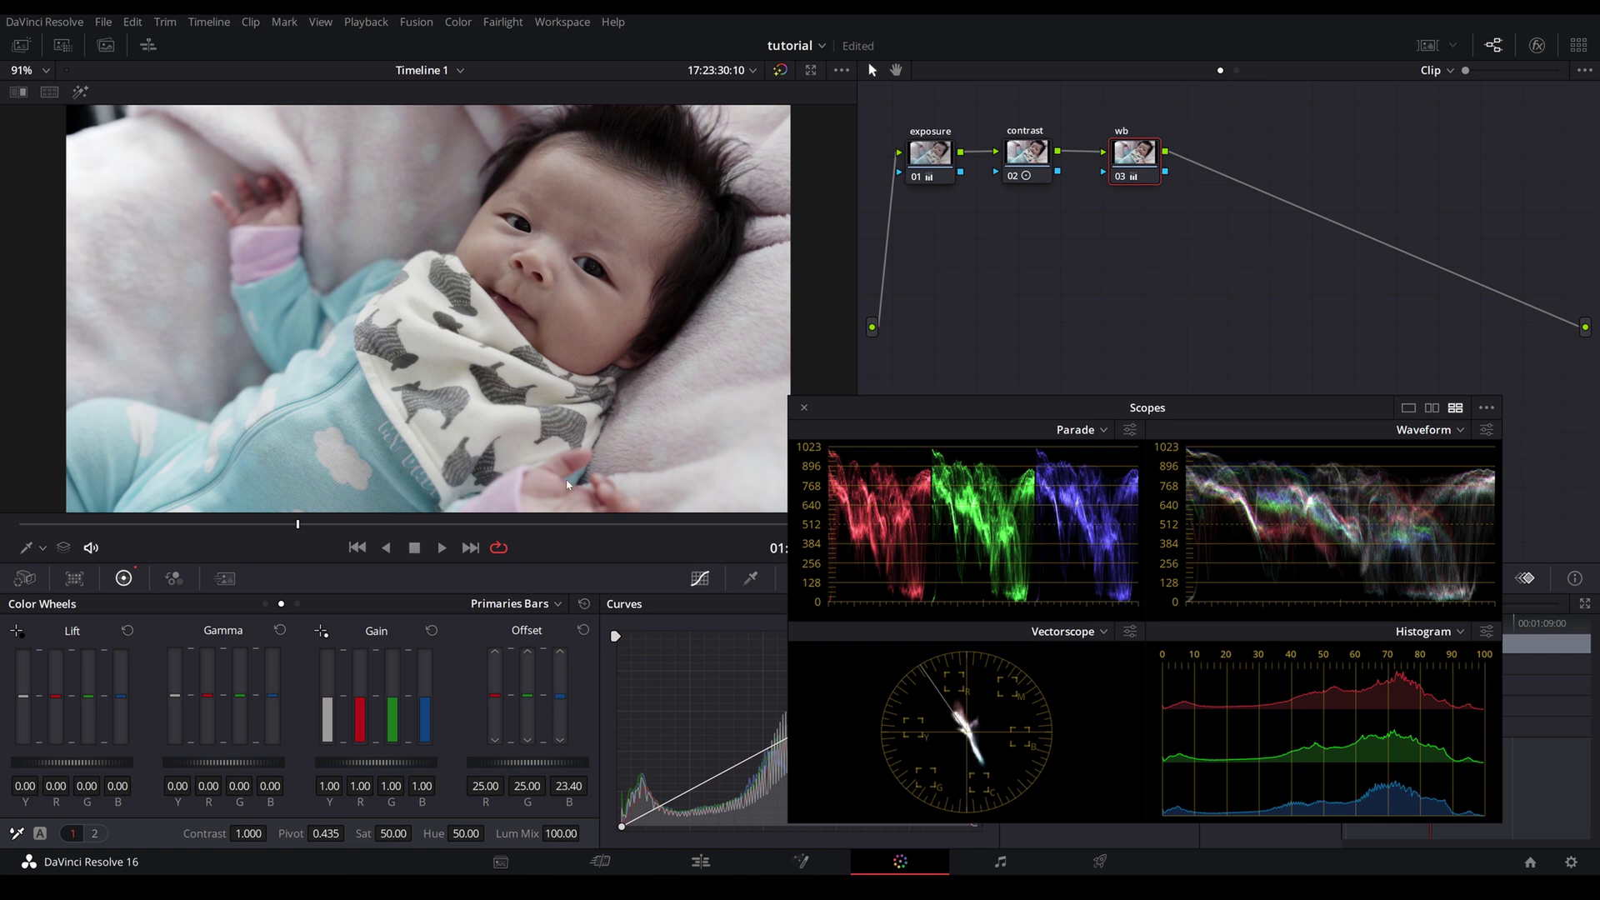
{"action": "left_click", "coordinate": [1117, 183]}
{"action": "left_click", "coordinate": [1119, 183]}
{"action": "left_click_drag", "start_coordinate": [377, 732], "coordinate": [377, 729]}
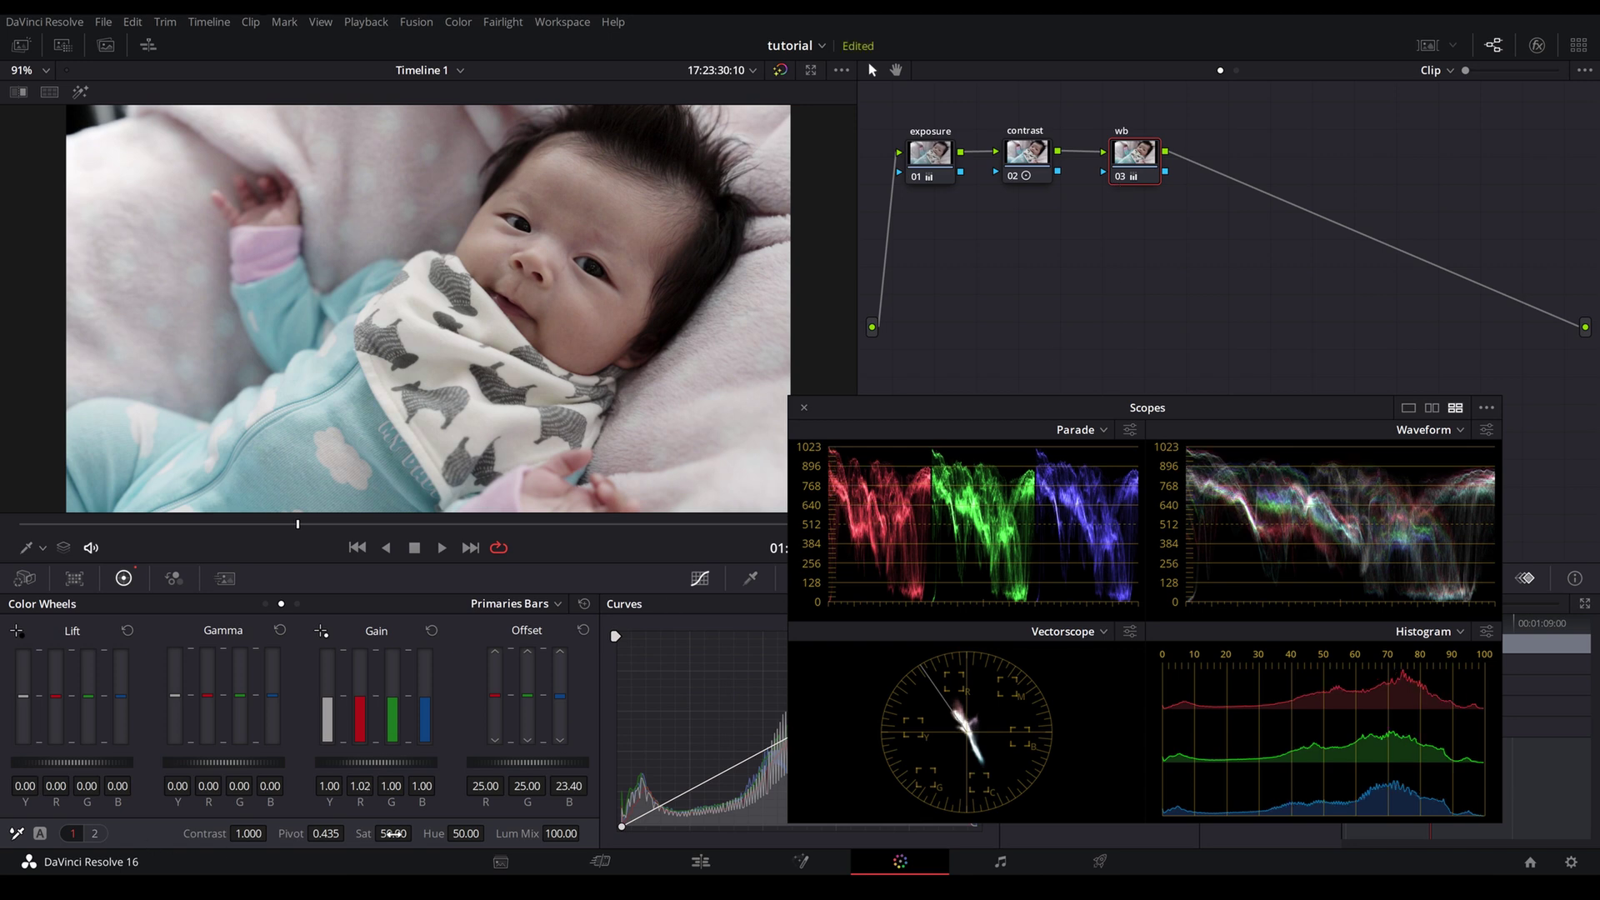
{"action": "left_click_drag", "start_coordinate": [391, 833], "coordinate": [417, 834]}
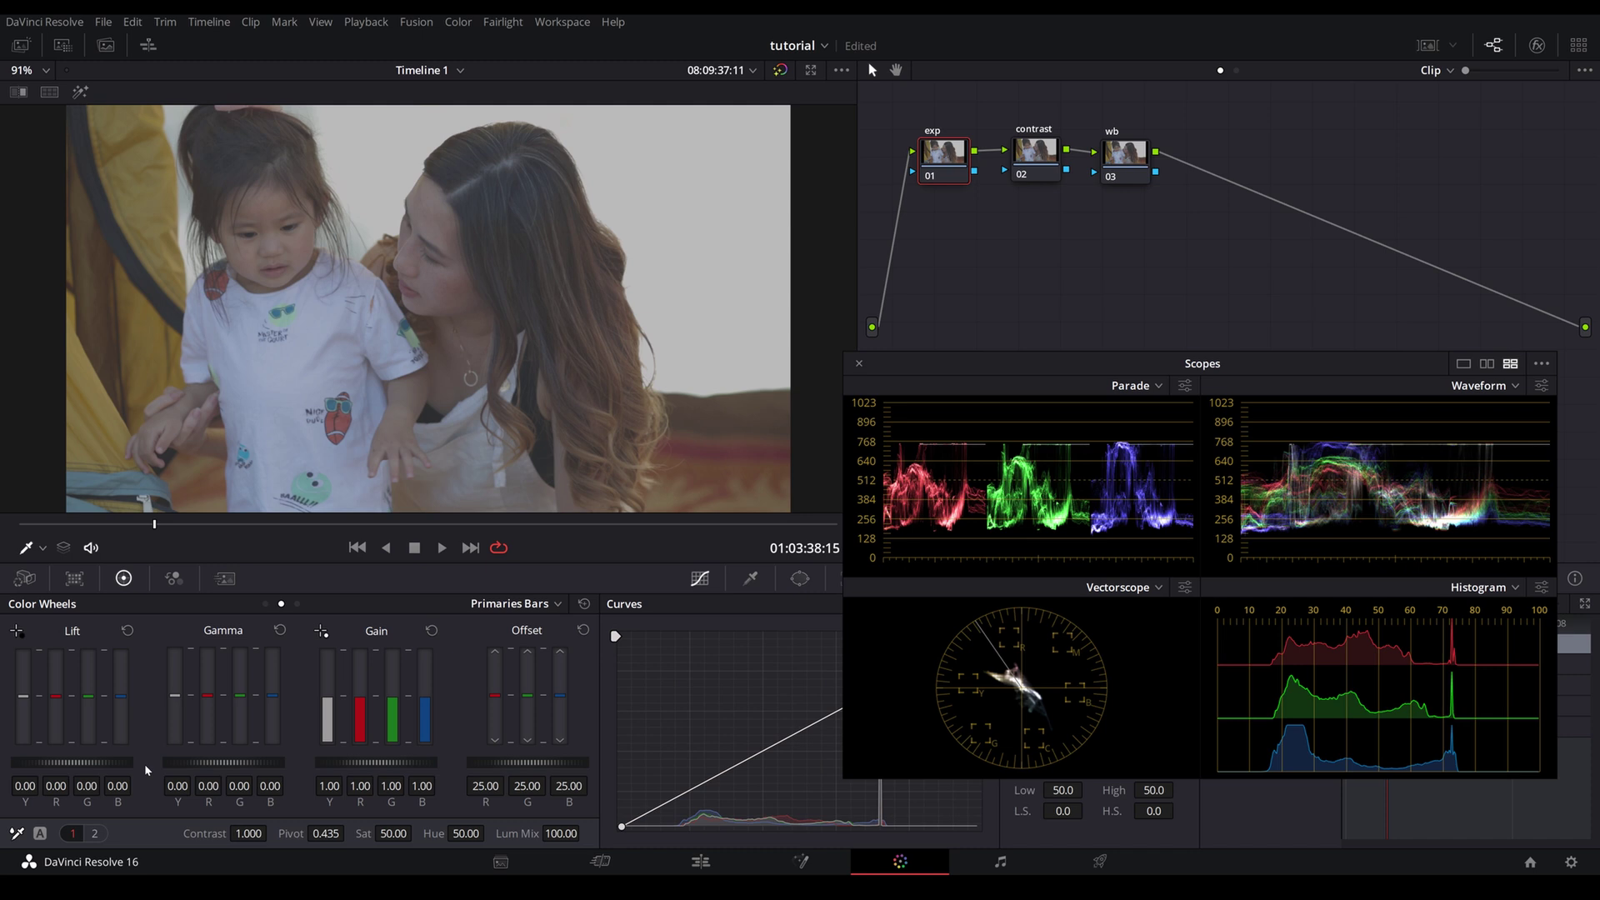
- On the exp node, lower Lift to -0.10 and raise Gain to 1.31
{"action": "left_click_drag", "start_coordinate": [144, 764], "coordinate": [110, 764]}
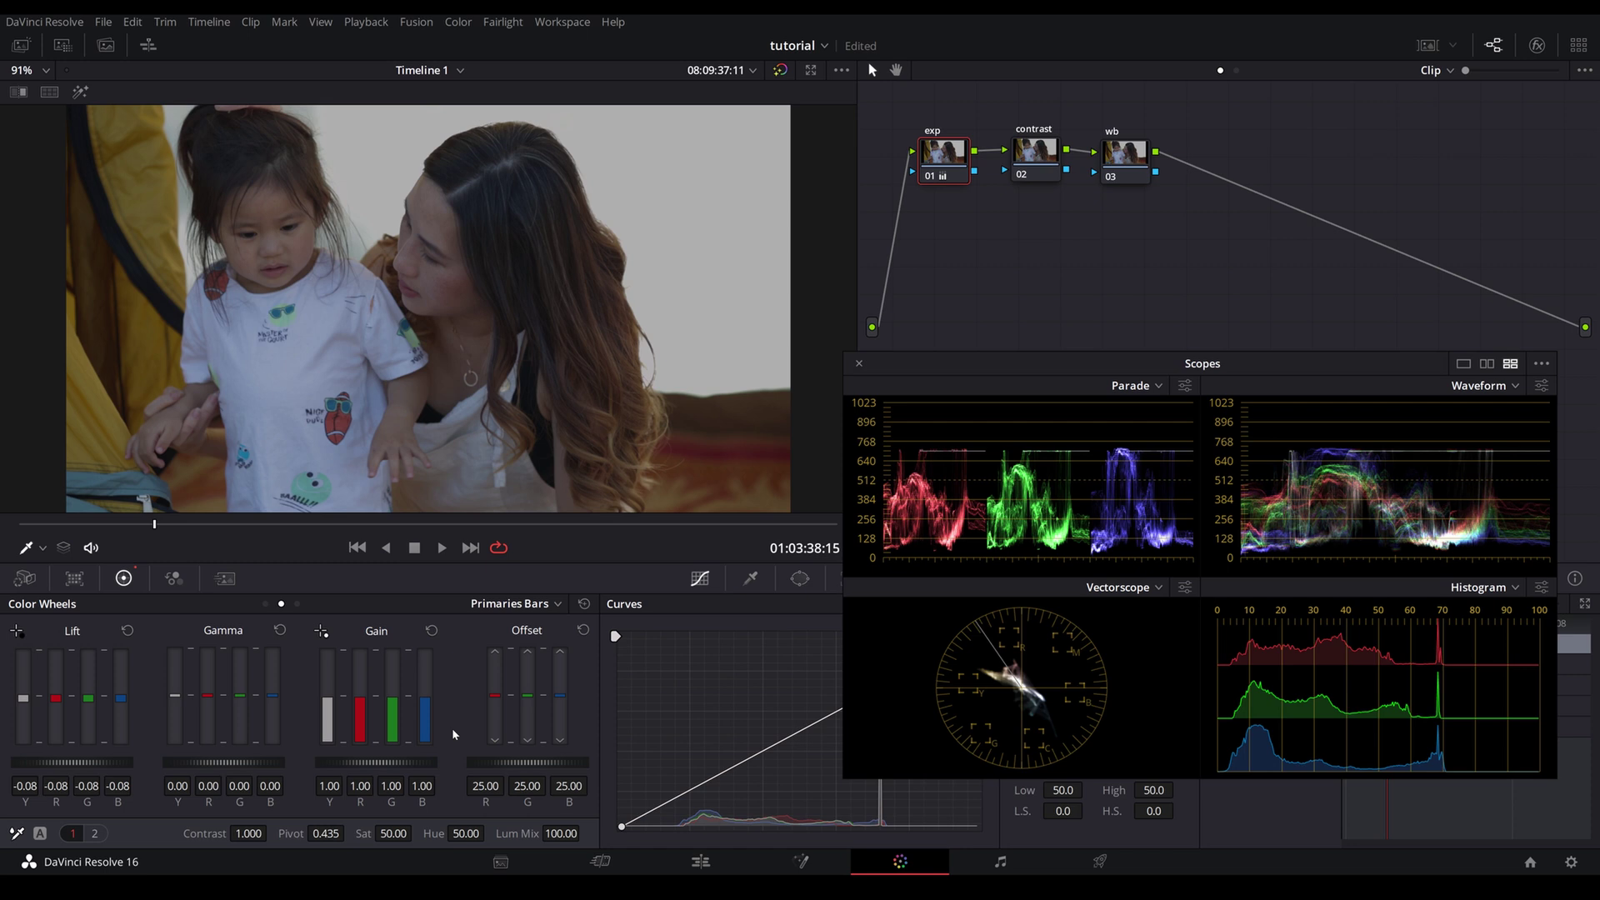
{"action": "left_click_drag", "start_coordinate": [360, 761], "coordinate": [388, 762]}
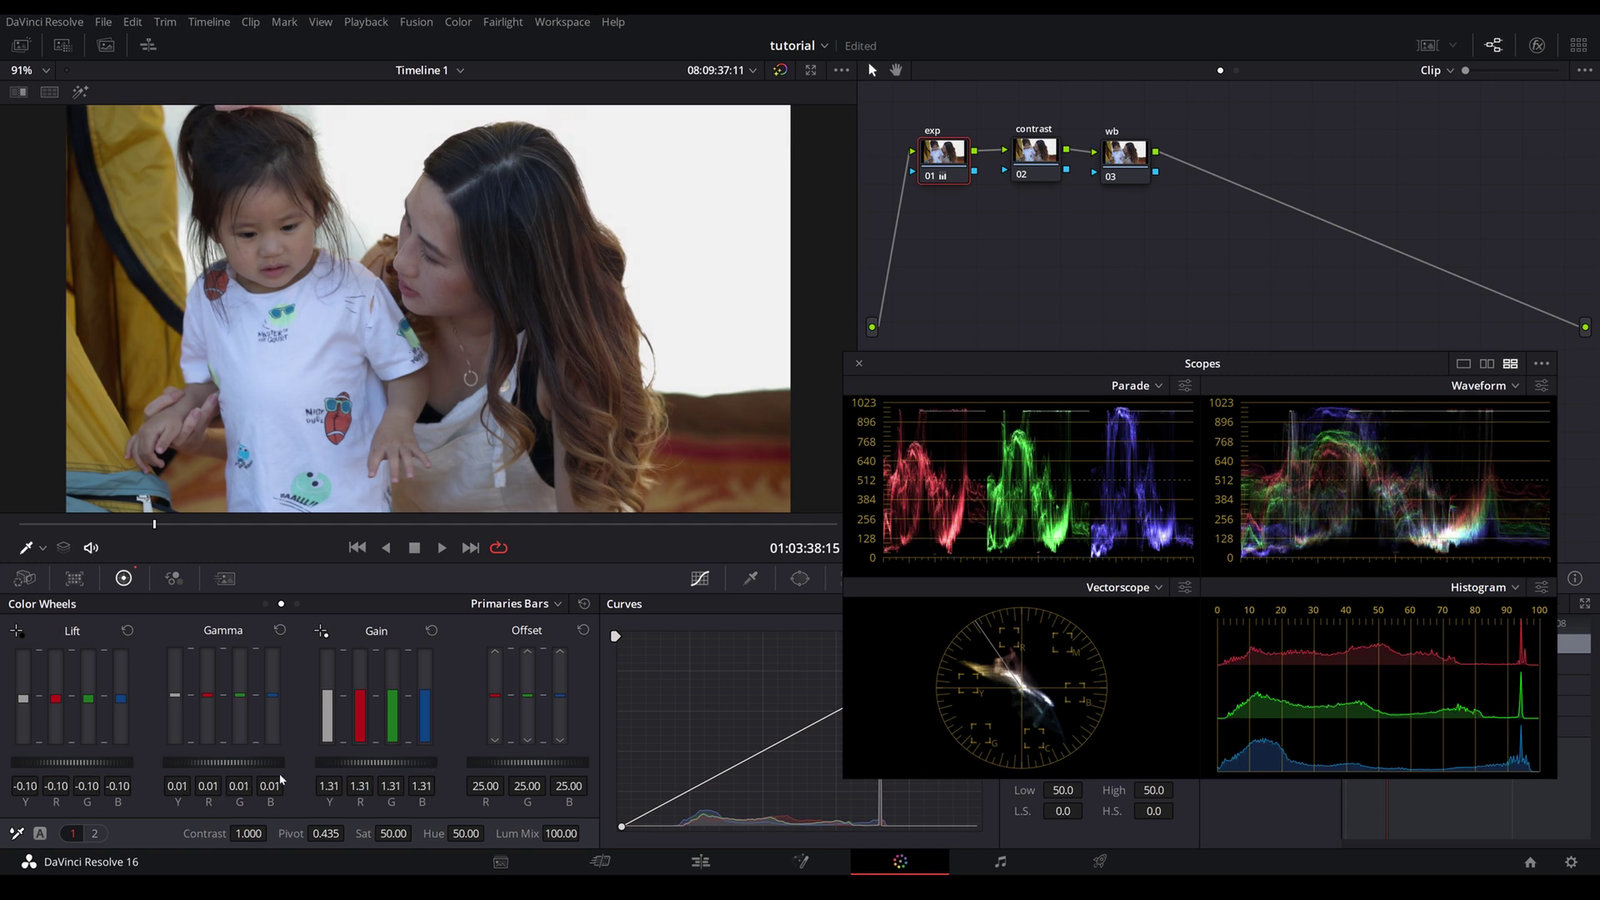
- On the wb node, set Gain to red 1.13 and blue 0.87, then re-neutralise Lift B
{"action": "left_click", "coordinate": [1122, 162]}
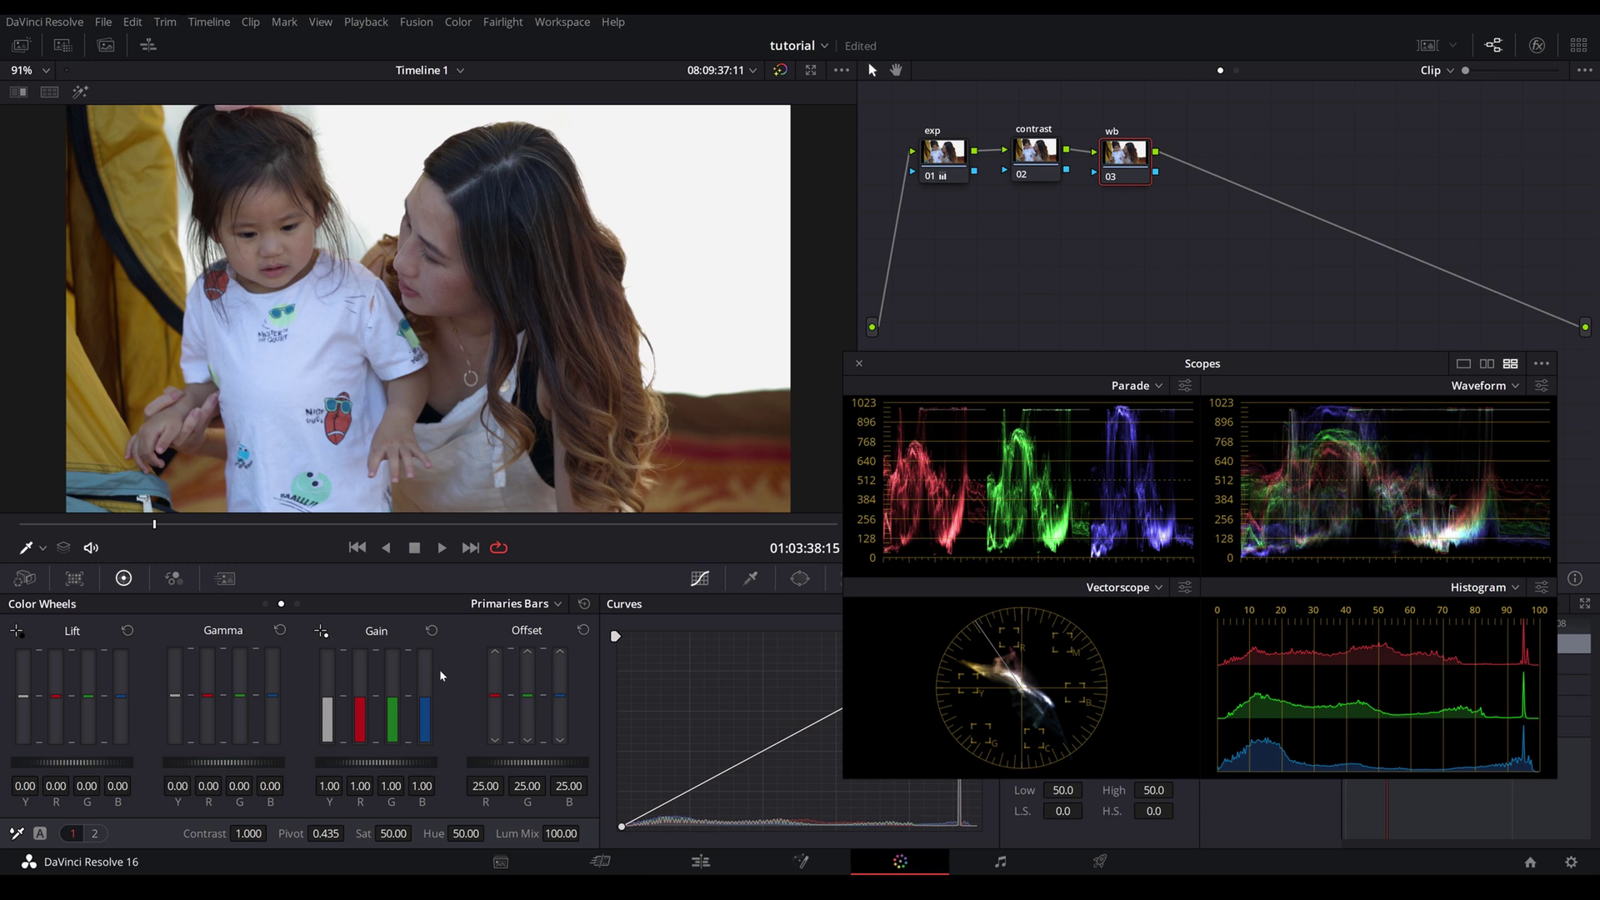
{"action": "mouse_move", "coordinate": [426, 705]}
{"action": "left_mouse_down"}
{"action": "mouse_move", "coordinate": [426, 718]}
{"action": "mouse_move", "coordinate": [360, 691]}
{"action": "mouse_move", "coordinate": [425, 719]}
{"action": "mouse_move", "coordinate": [360, 705]}
{"action": "mouse_move", "coordinate": [425, 707]}
{"action": "mouse_move", "coordinate": [369, 715]}
{"action": "left_mouse_up"}
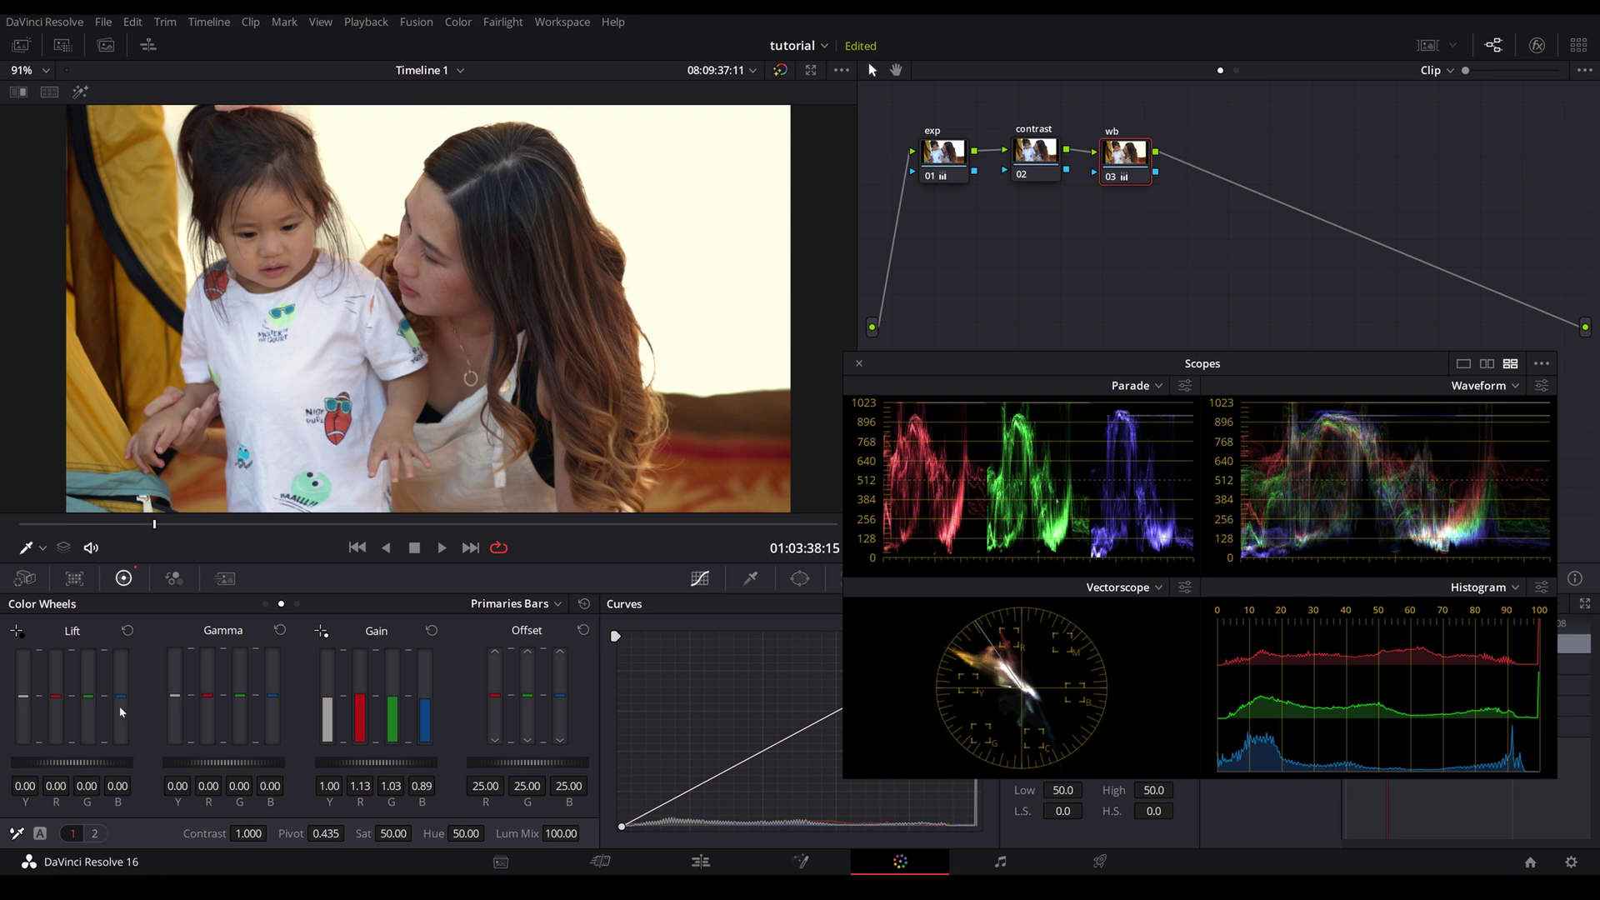
{"action": "left_click_drag", "start_coordinate": [120, 711], "coordinate": [121, 711]}
{"action": "left_click_drag", "start_coordinate": [121, 711], "coordinate": [122, 713]}
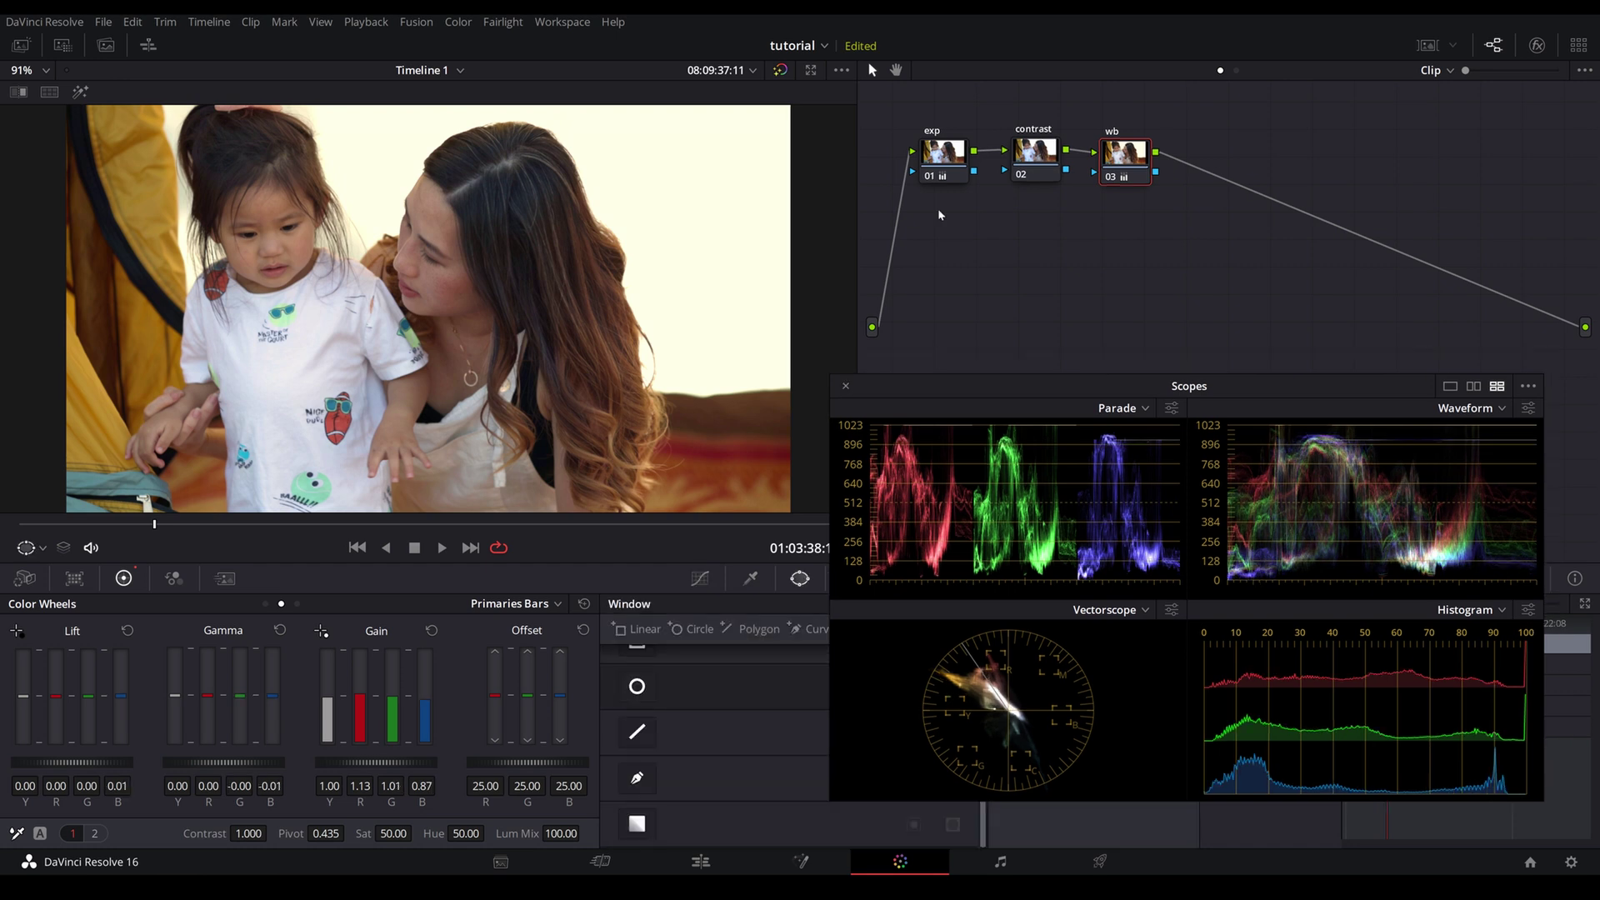
{"action": "key", "text": "shift+d"}
{"action": "left_click_drag", "start_coordinate": [950, 177], "coordinate": [935, 166]}
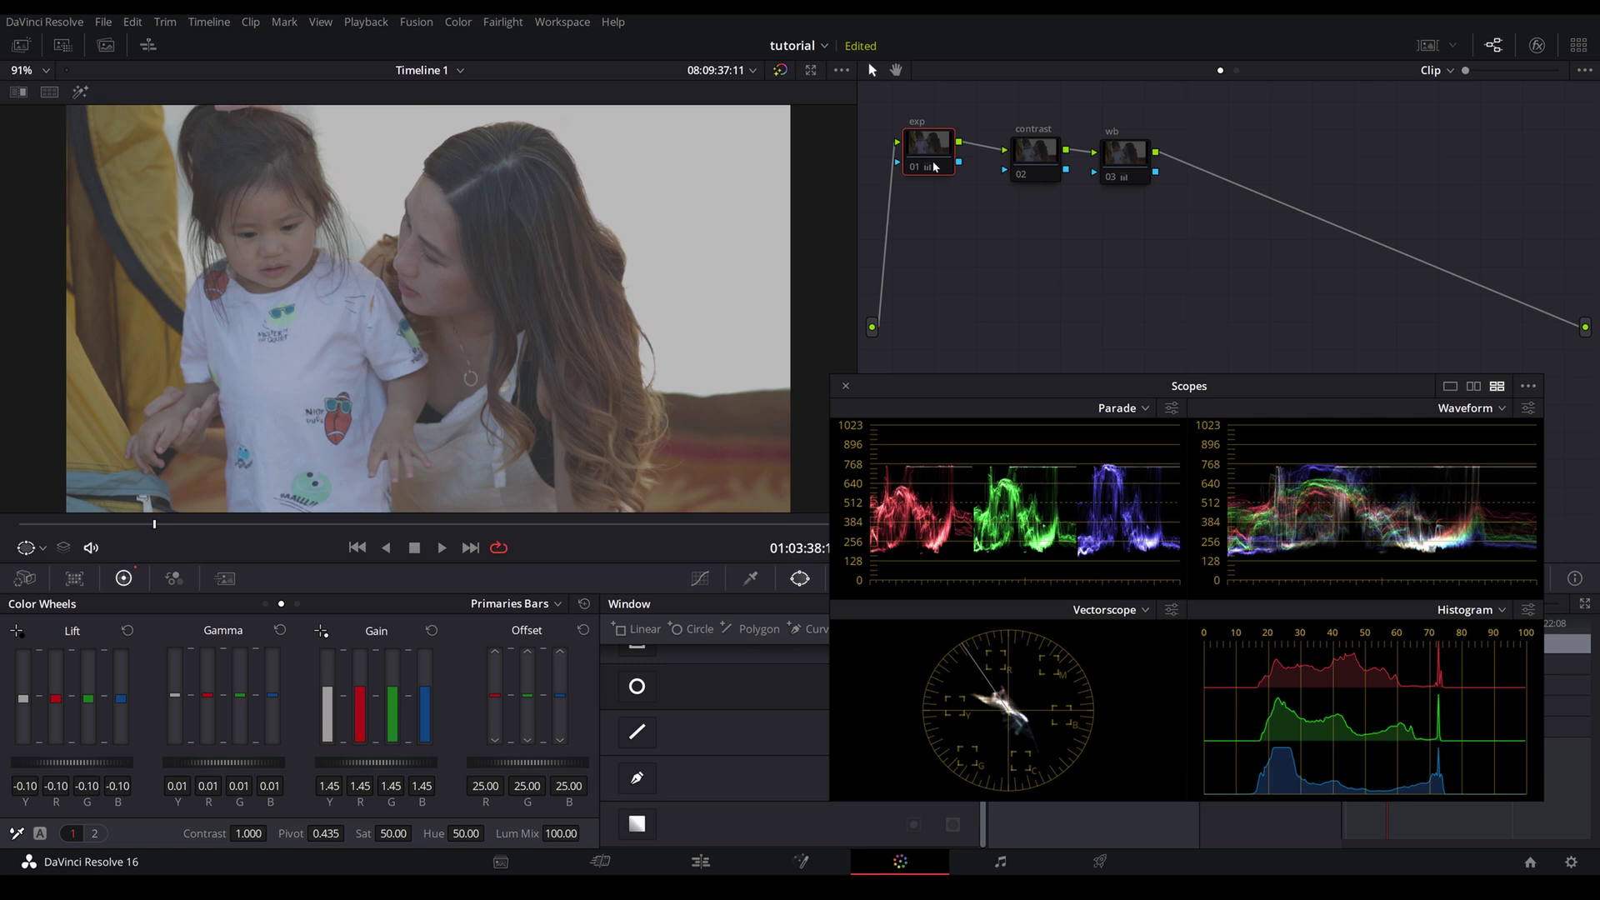
{"action": "key", "text": "shift+d"}
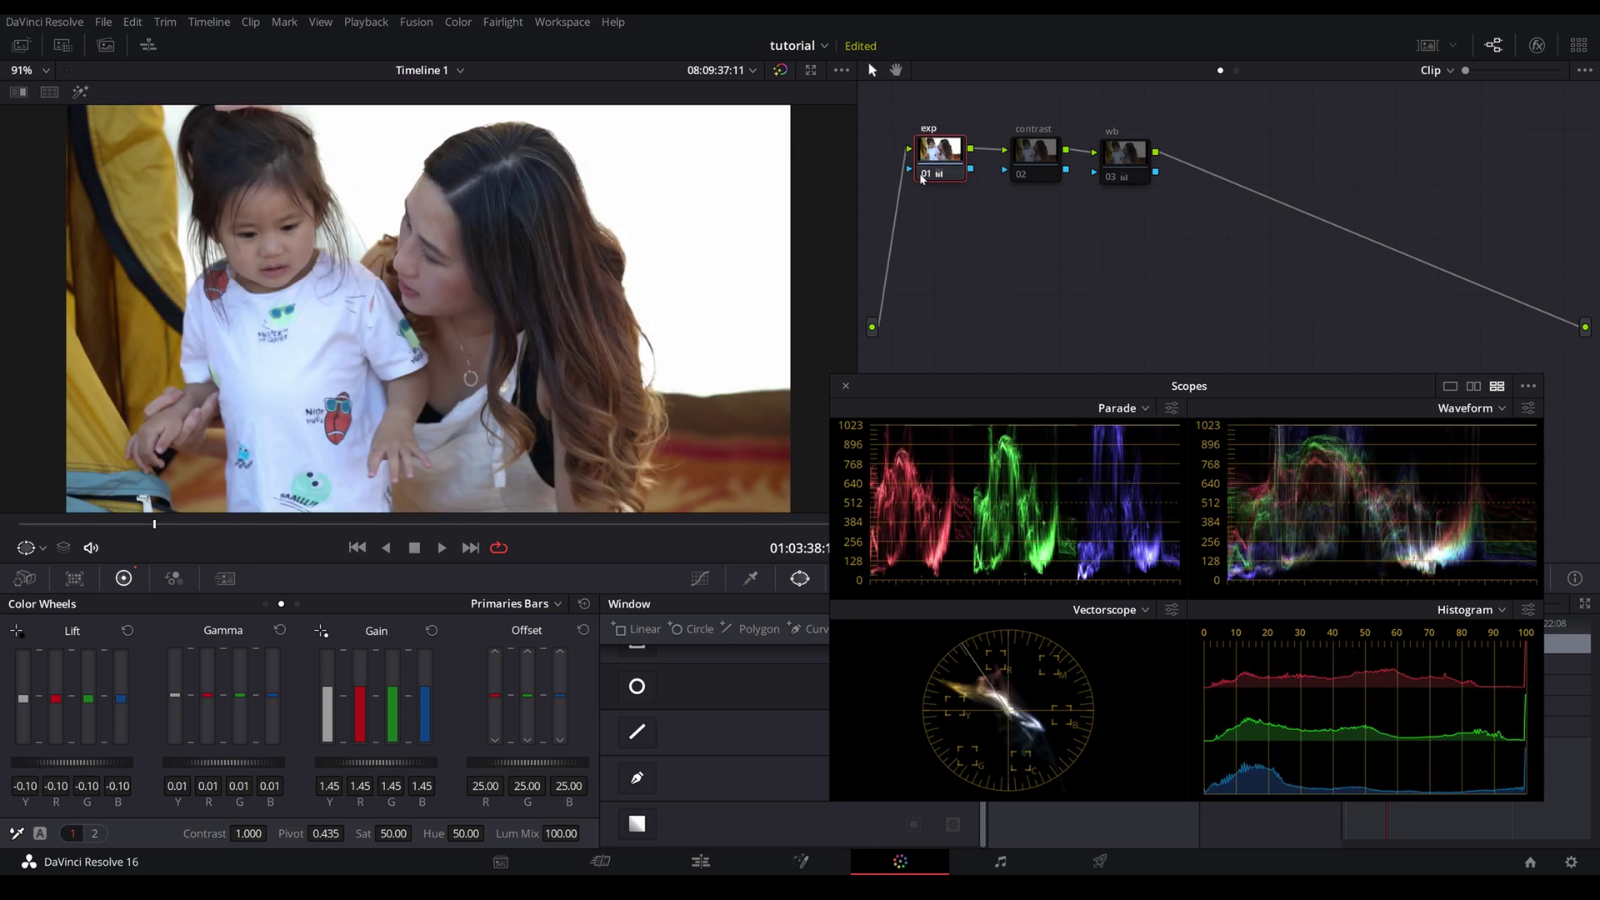
{"action": "left_click_drag", "start_coordinate": [1037, 160], "coordinate": [1125, 130]}
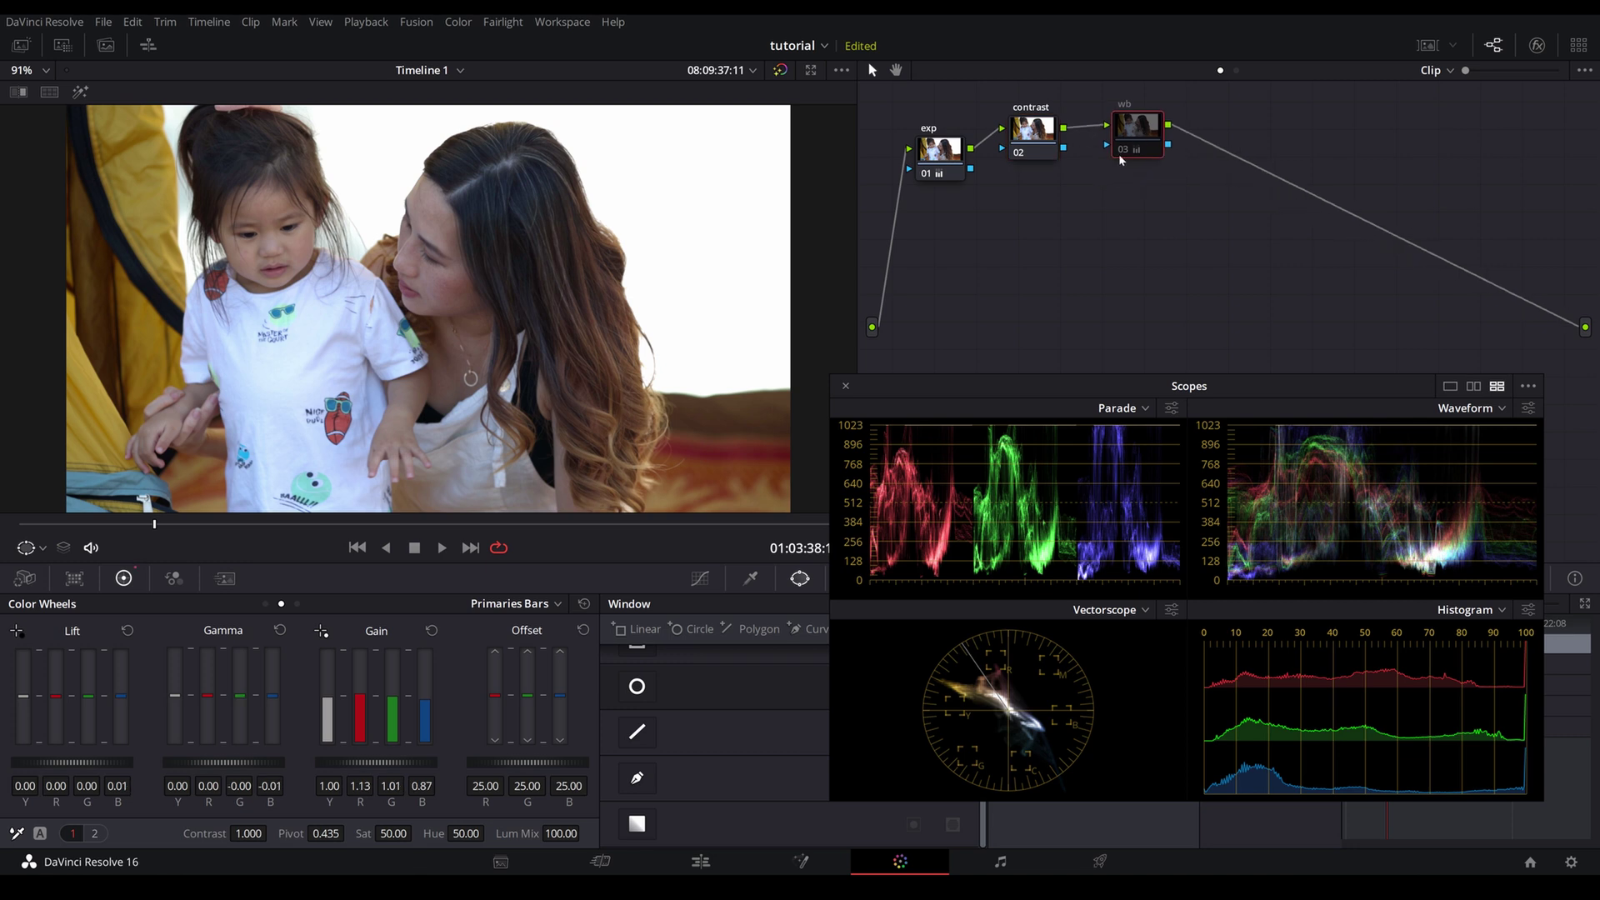
{"action": "left_click", "coordinate": [1124, 153]}
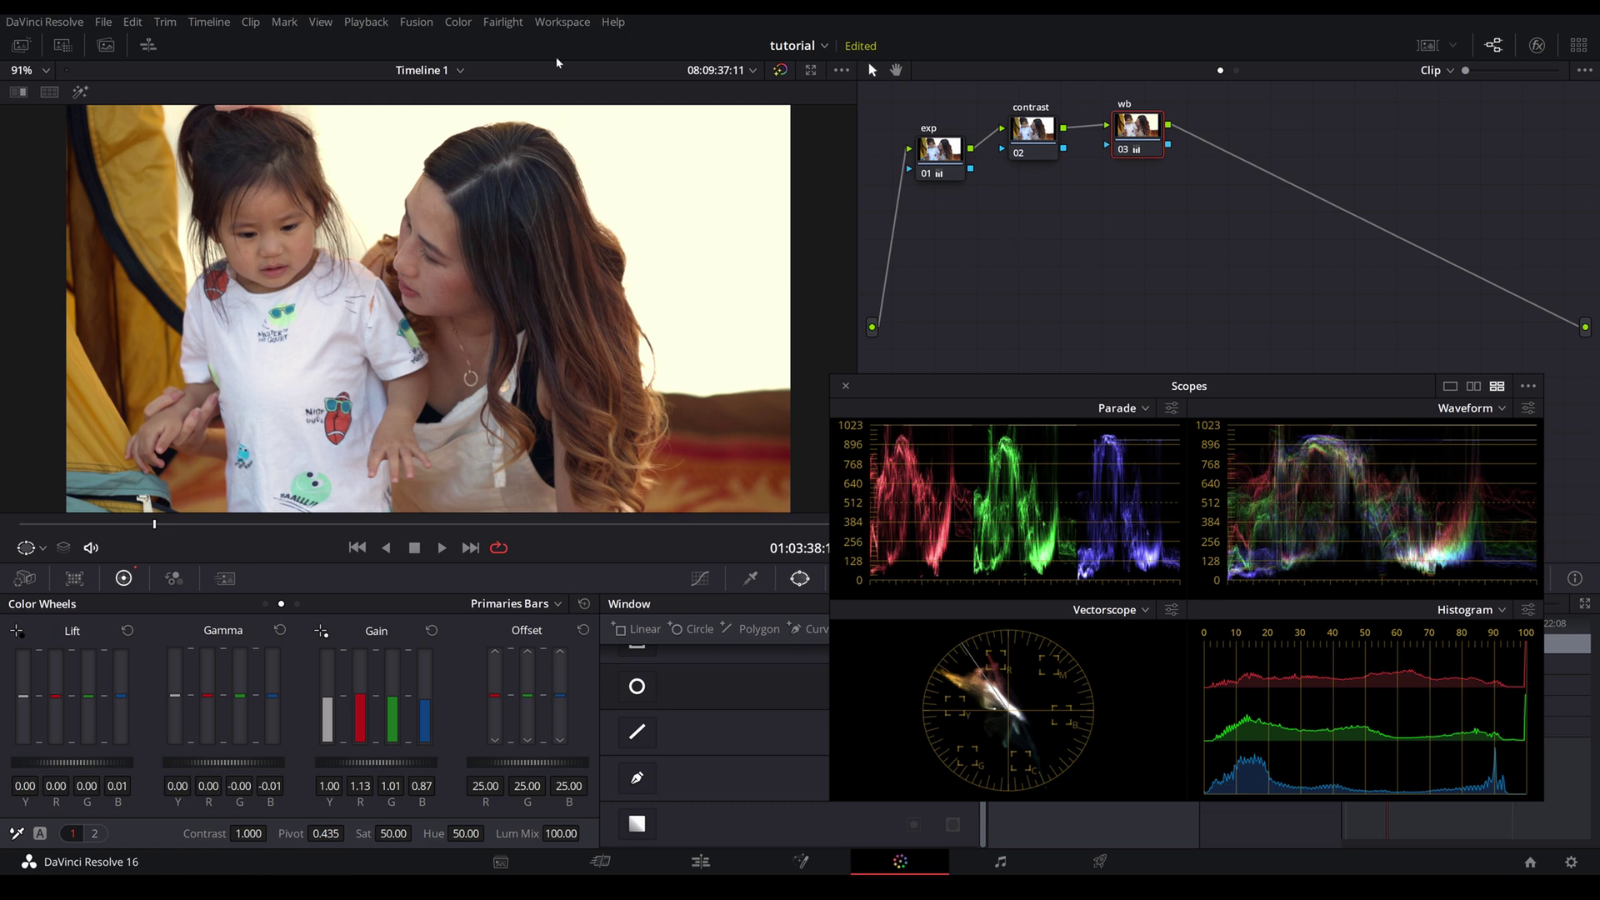
- Enable Printer Light Hotkeys from the Color menu and close the Scopes window
{"action": "left_click", "coordinate": [458, 22]}
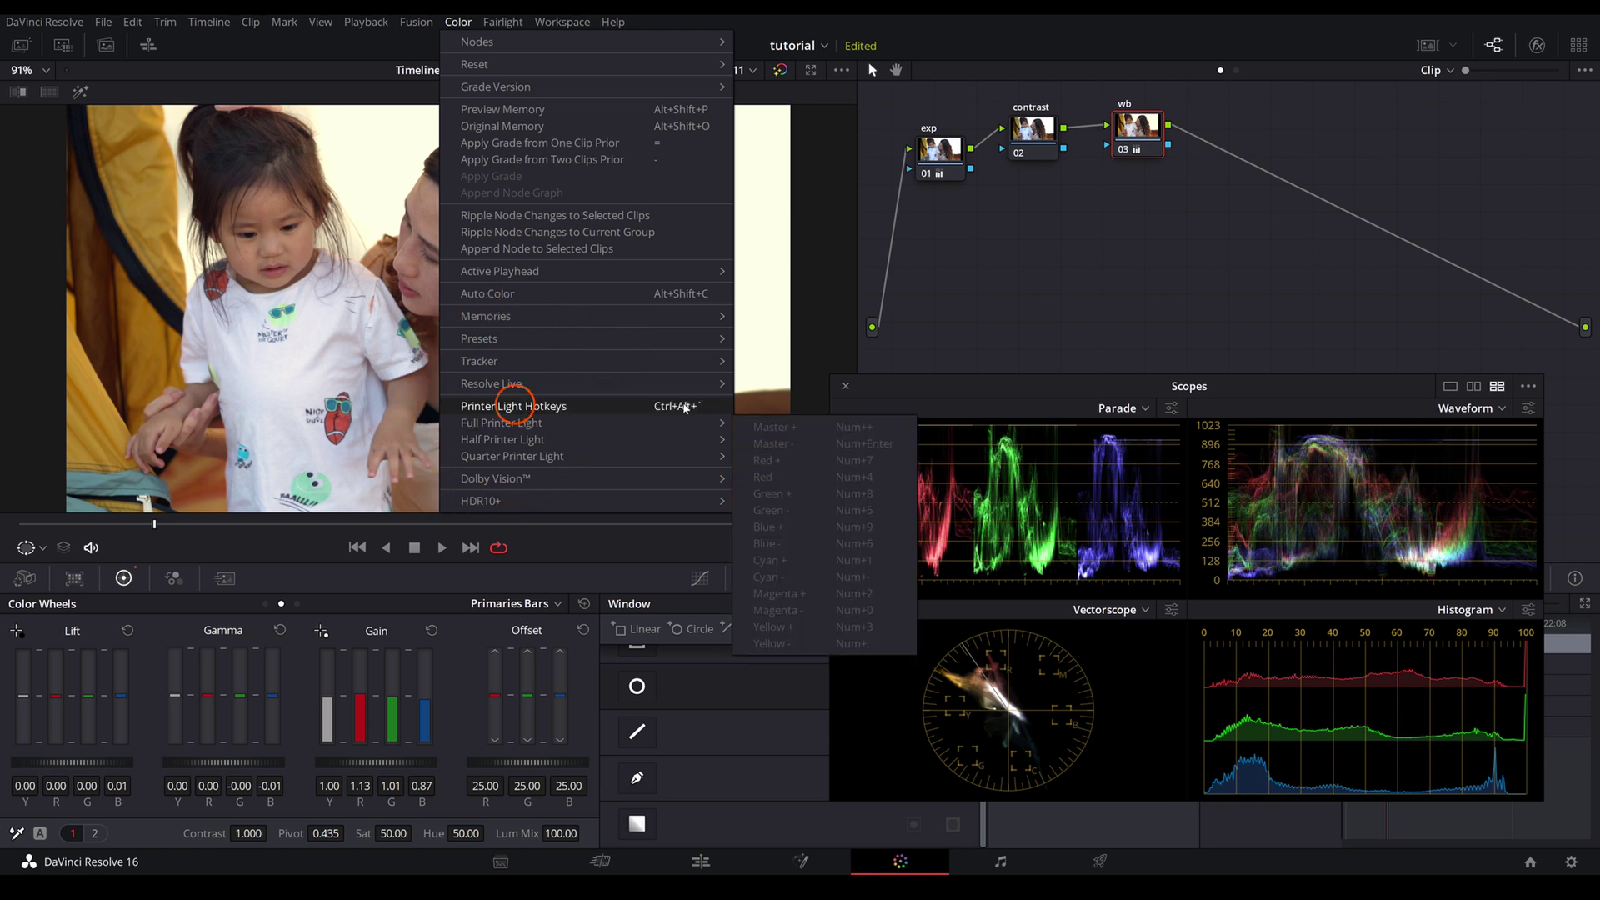
{"action": "left_click", "coordinate": [592, 411]}
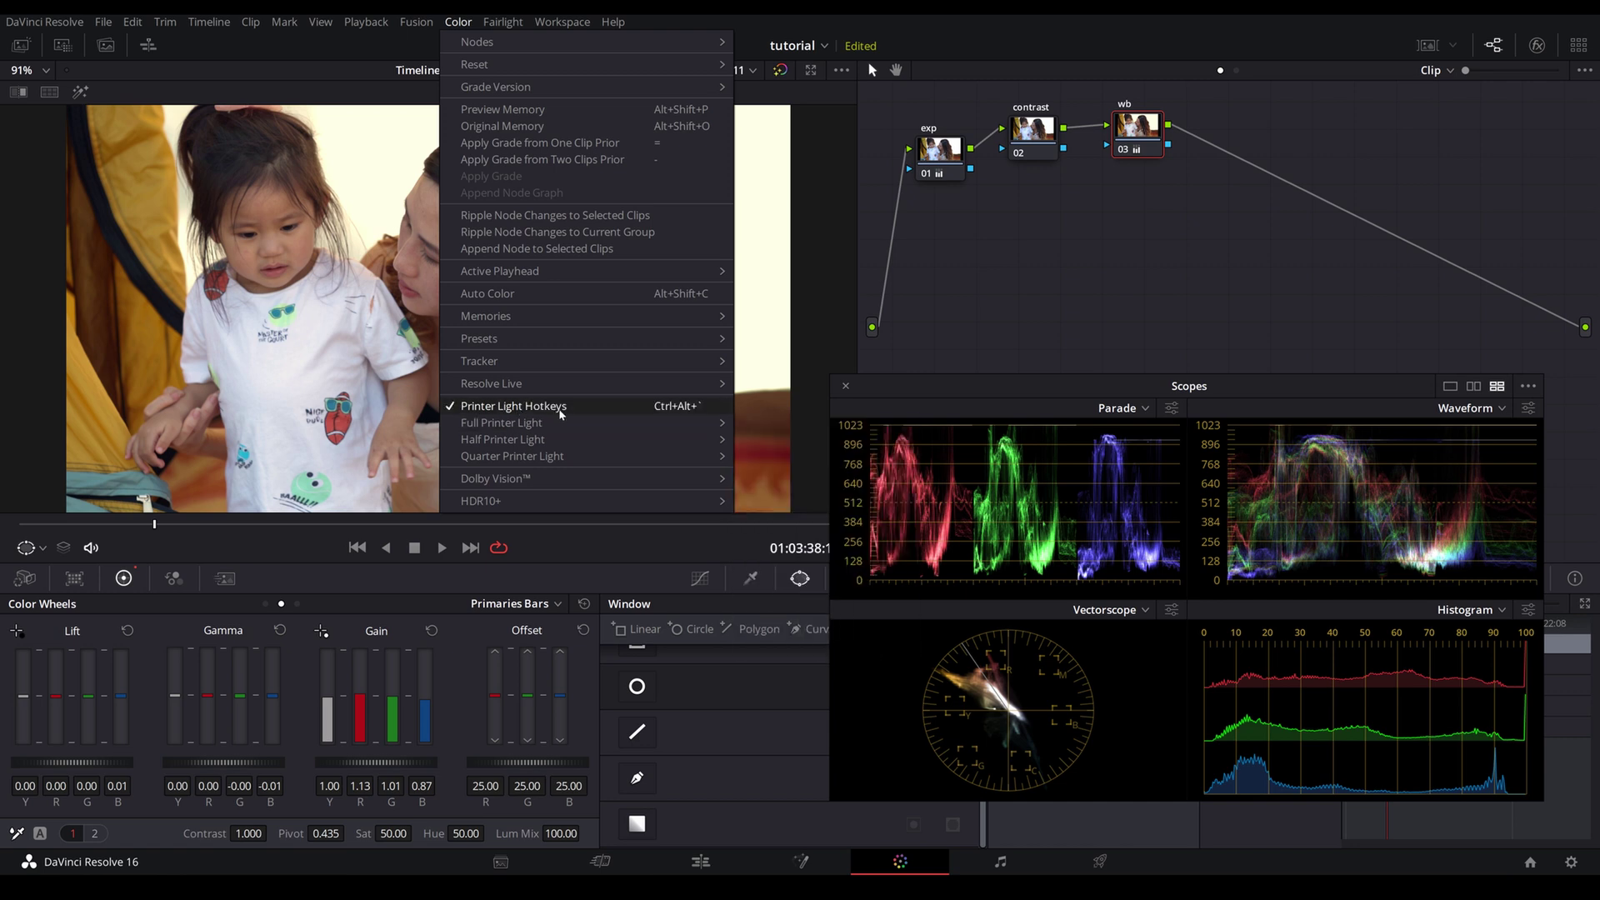
{"action": "mouse_move", "coordinate": [582, 456]}
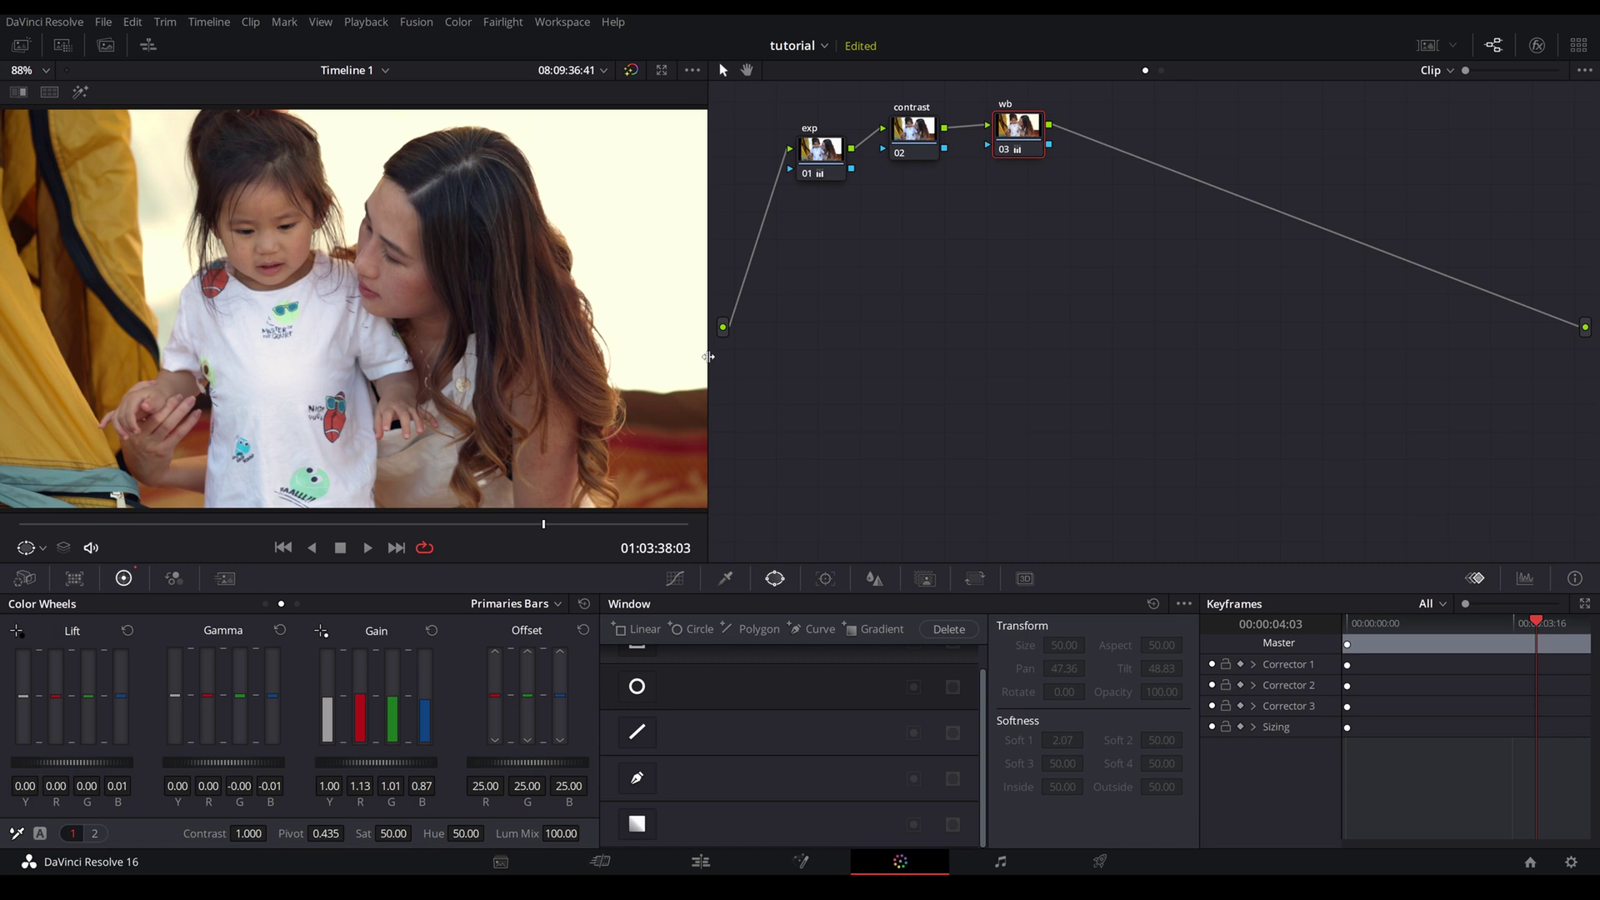
- Apply clip 14's exp, contrast and wb grade to clips 15–17, then compare clips 16 and 14
{"action": "left_click", "coordinate": [1427, 51]}
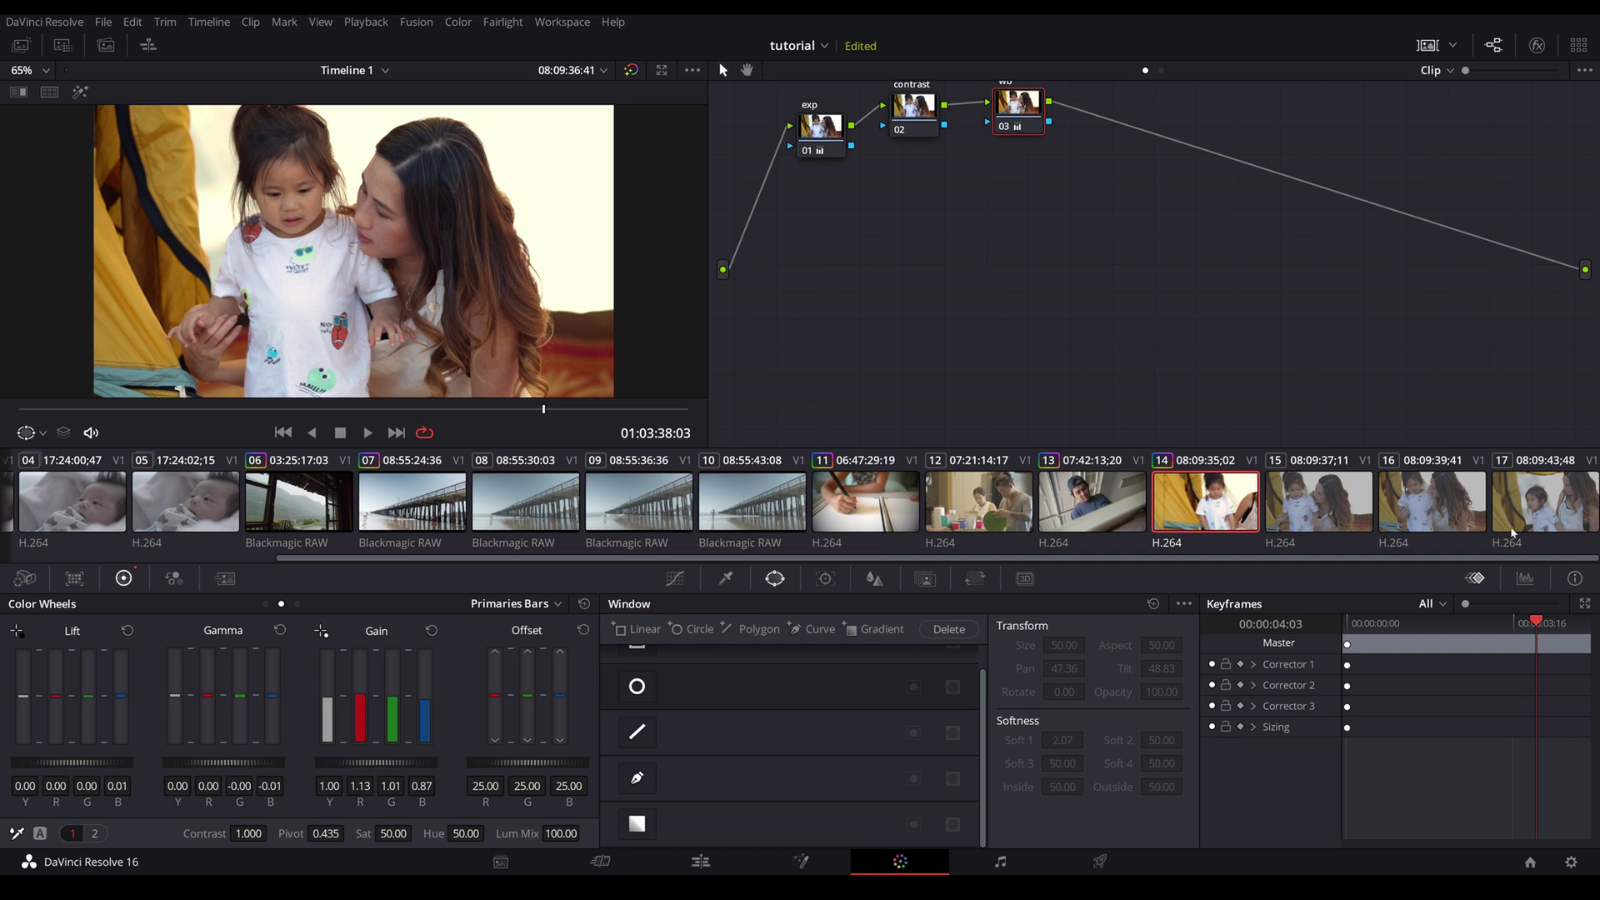
{"action": "left_click", "coordinate": [1336, 507]}
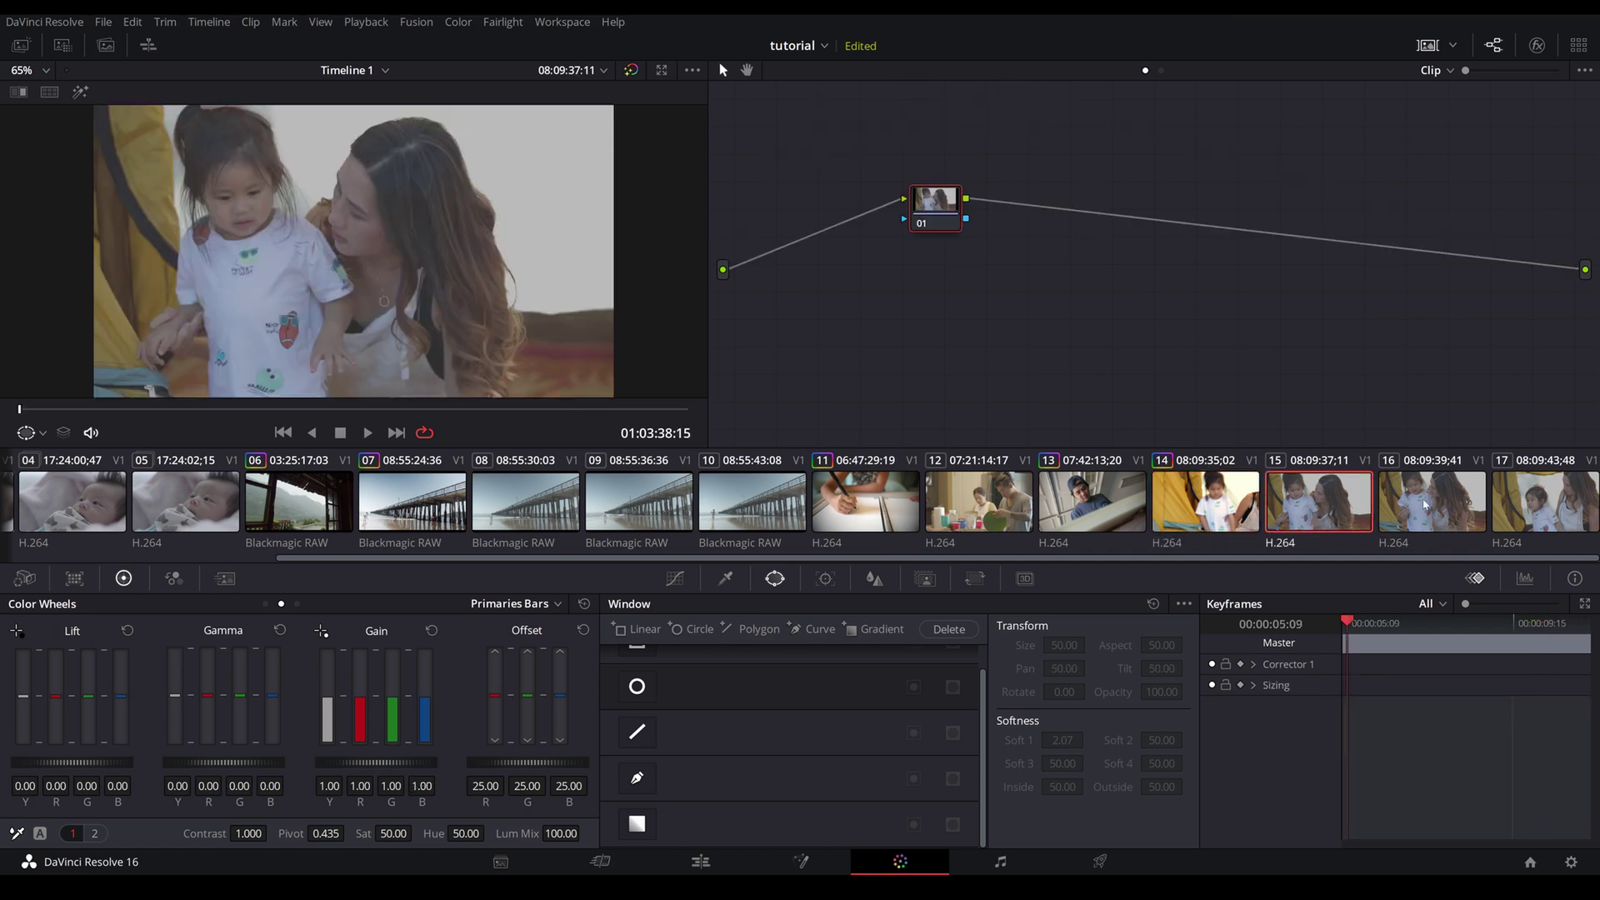
{"action": "left_click", "coordinate": [1530, 504], "text": "shift"}
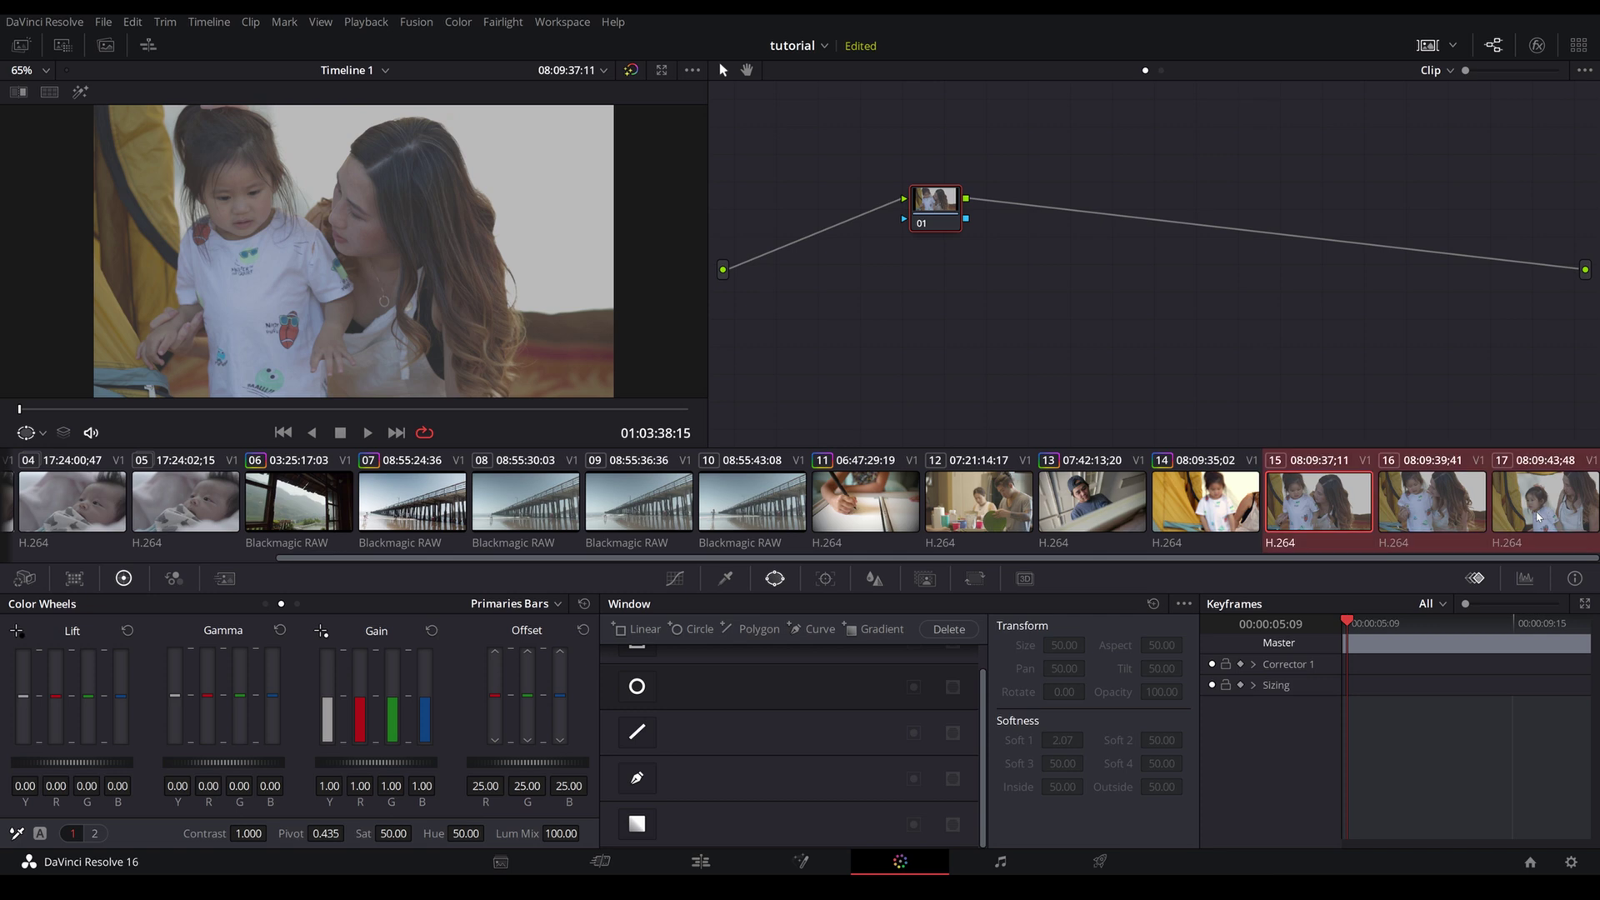
{"action": "right_click", "coordinate": [1206, 503]}
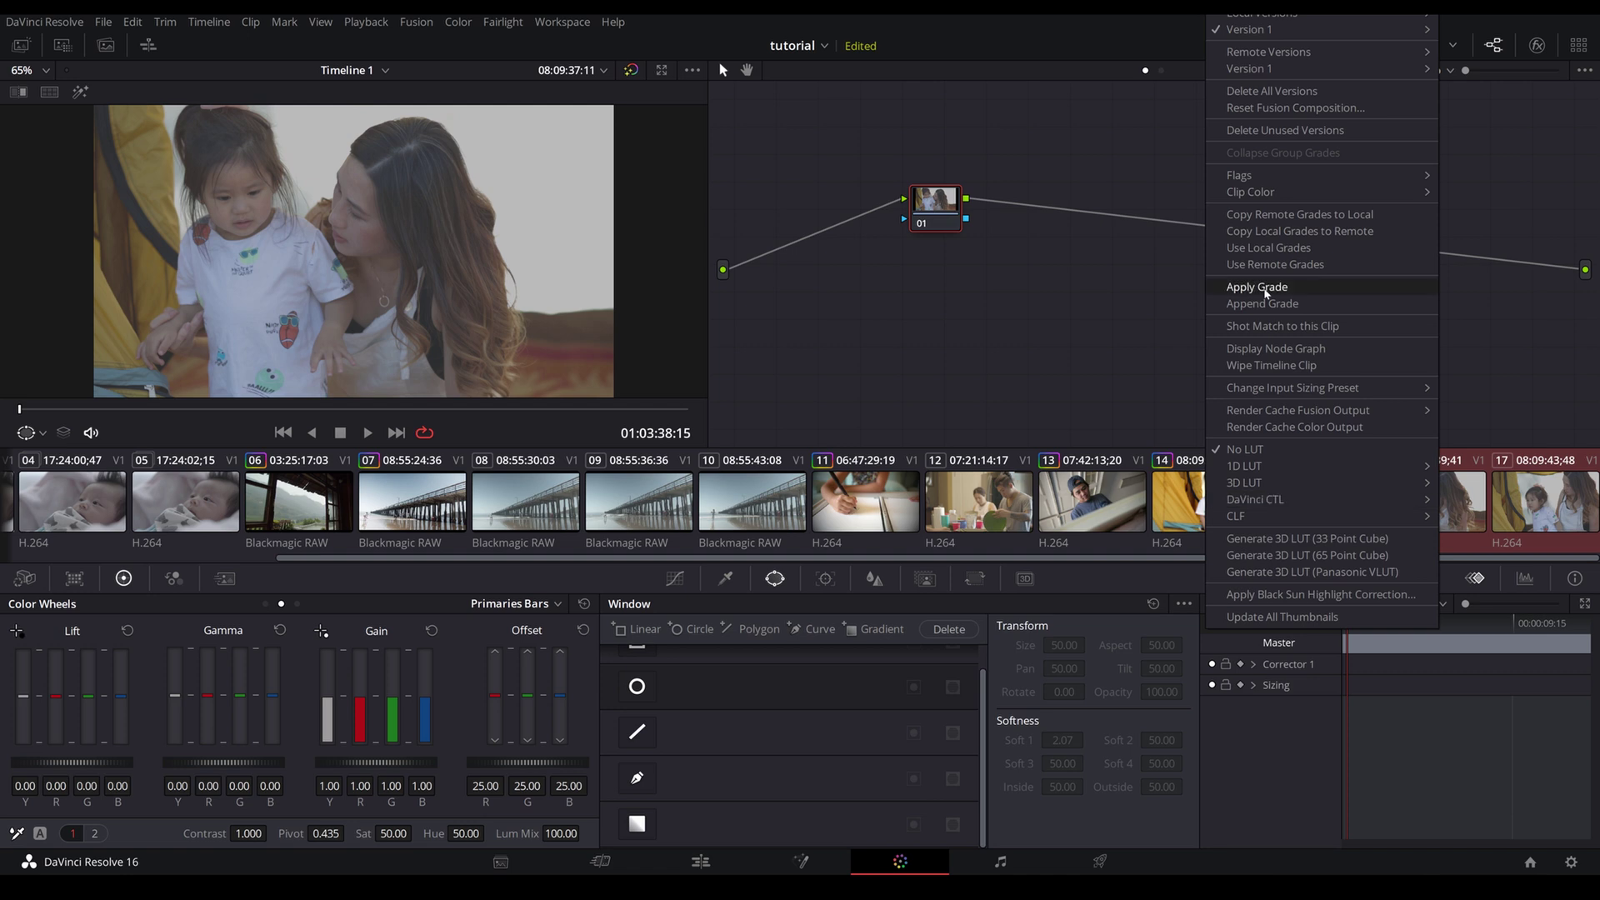
{"action": "left_click", "coordinate": [1262, 286]}
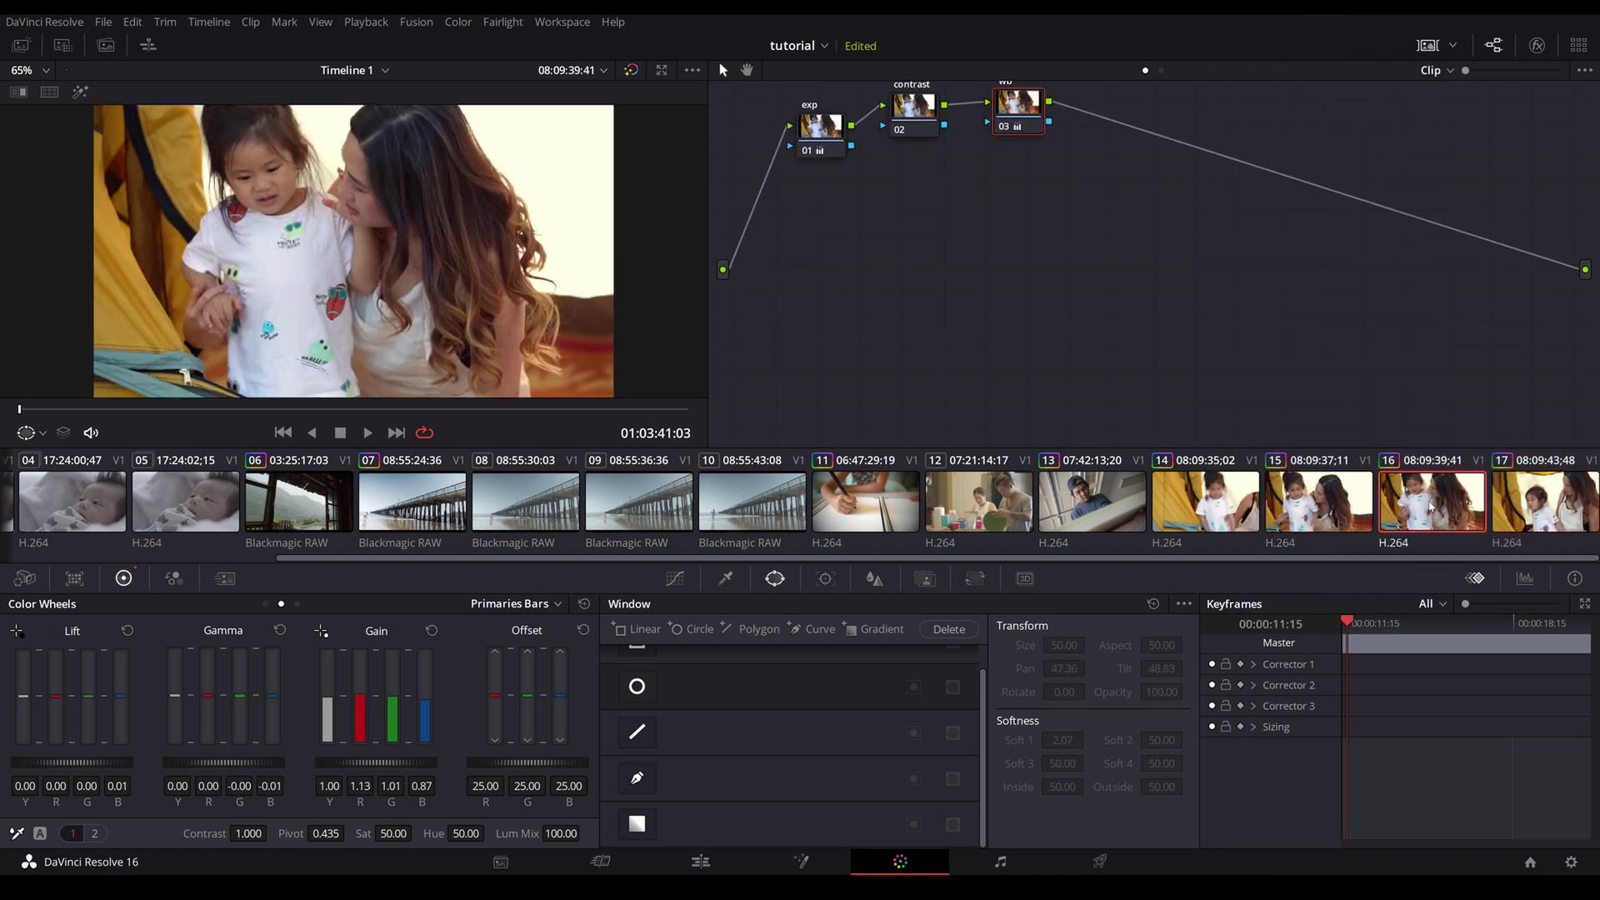
{"action": "left_click", "coordinate": [1435, 504]}
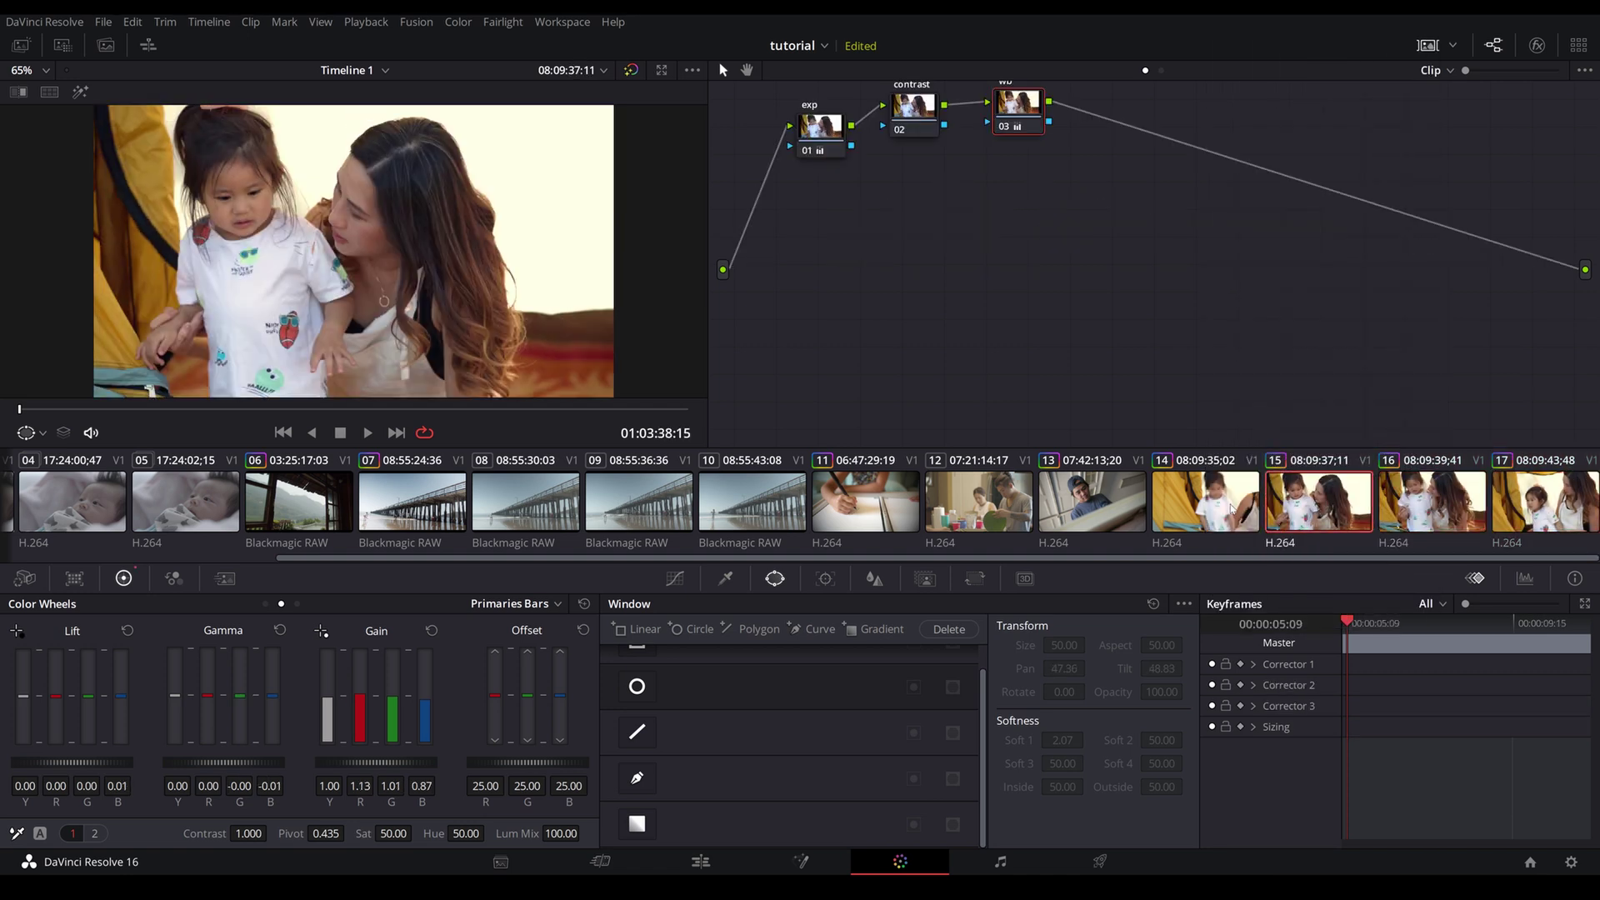
{"action": "left_click", "coordinate": [1231, 507]}
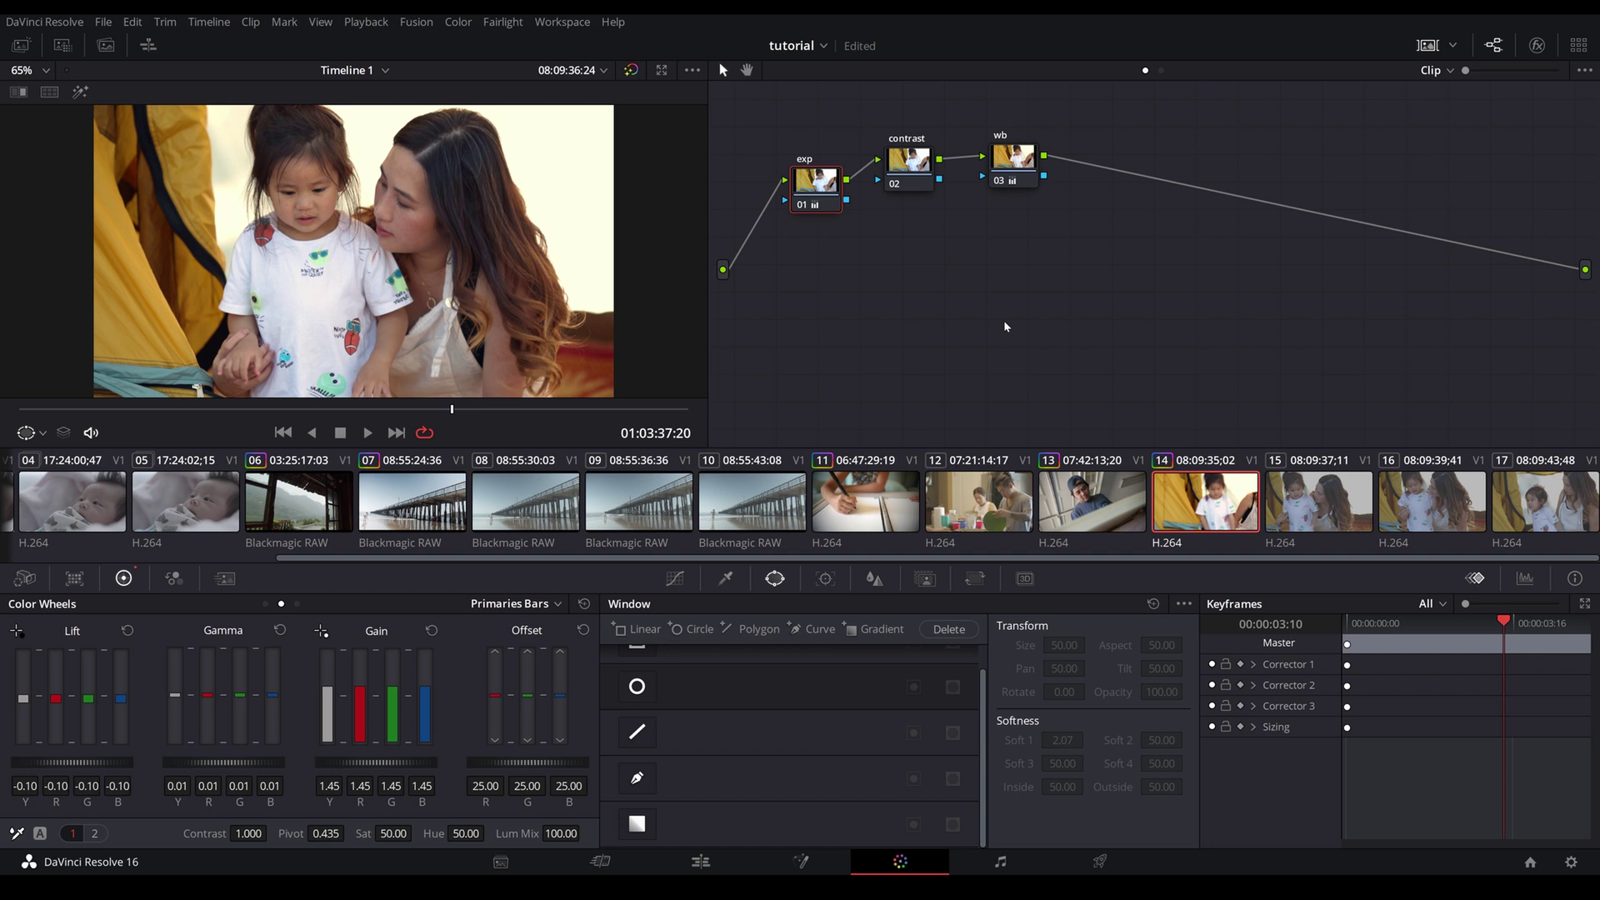
- Grab a still of clip 14's grade and show it in the Gallery
{"action": "left_click", "coordinate": [321, 21]}
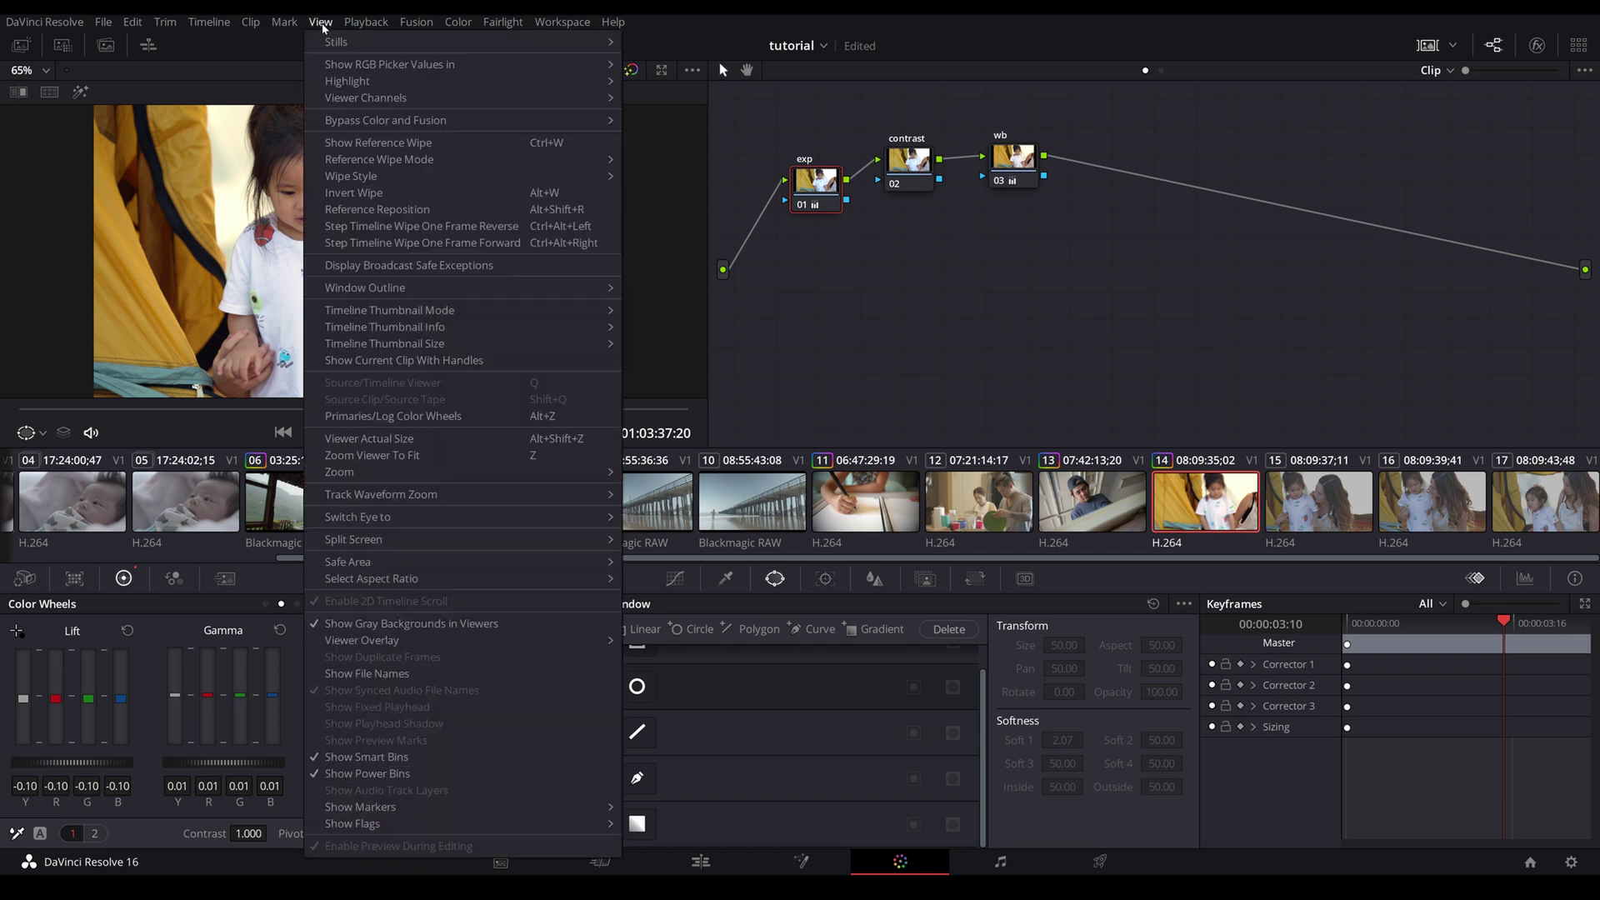
{"action": "mouse_move", "coordinate": [500, 41]}
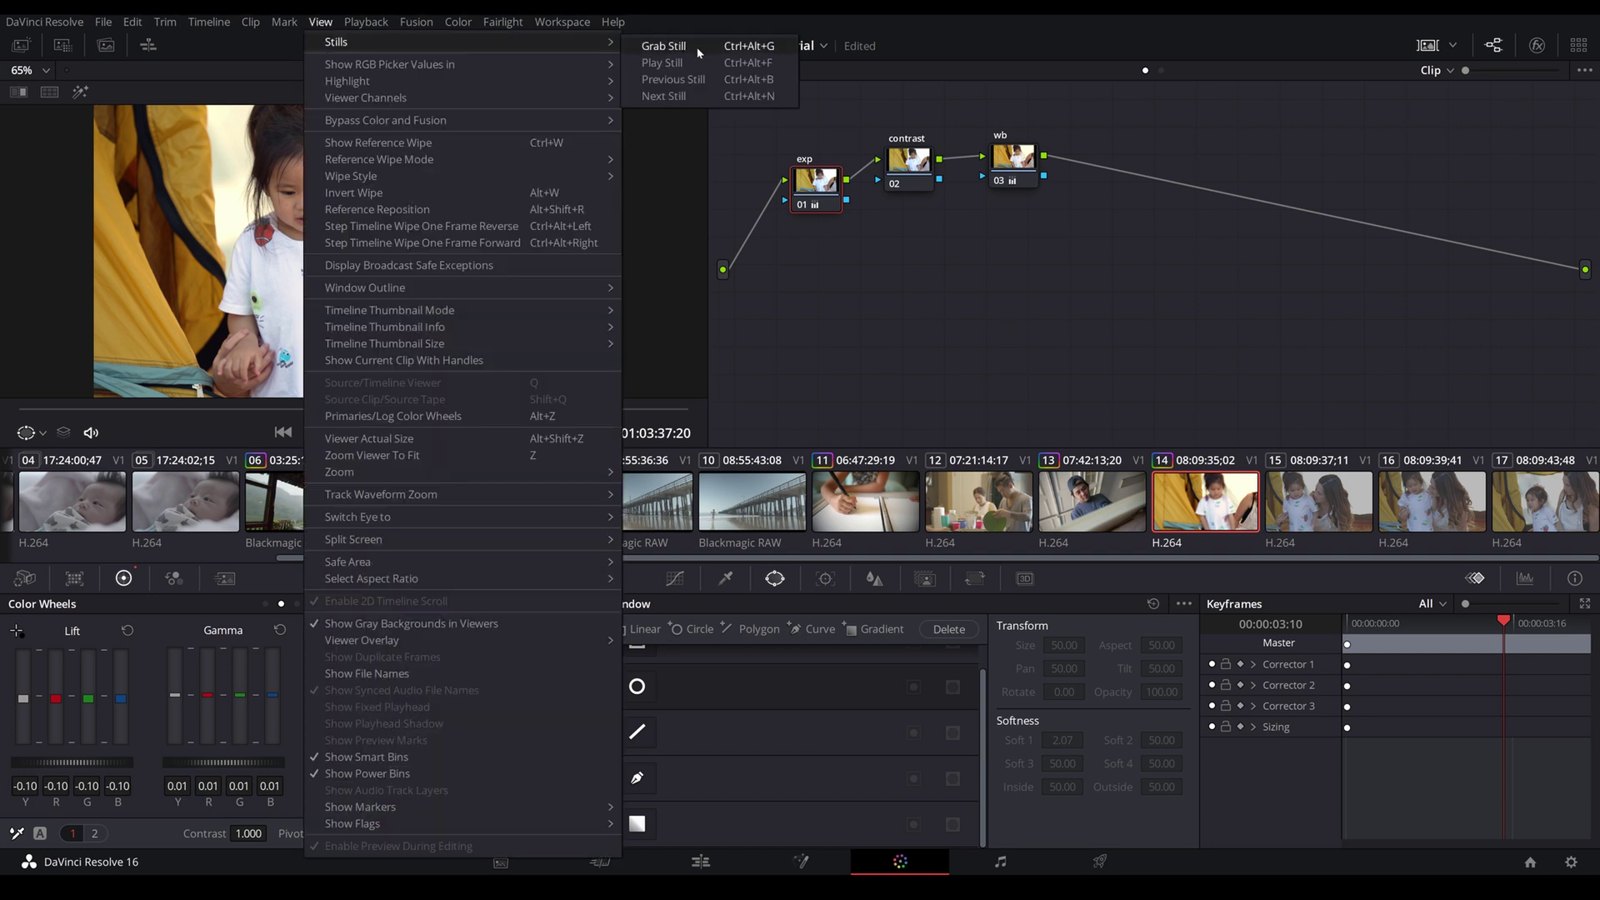
{"action": "left_click", "coordinate": [664, 45]}
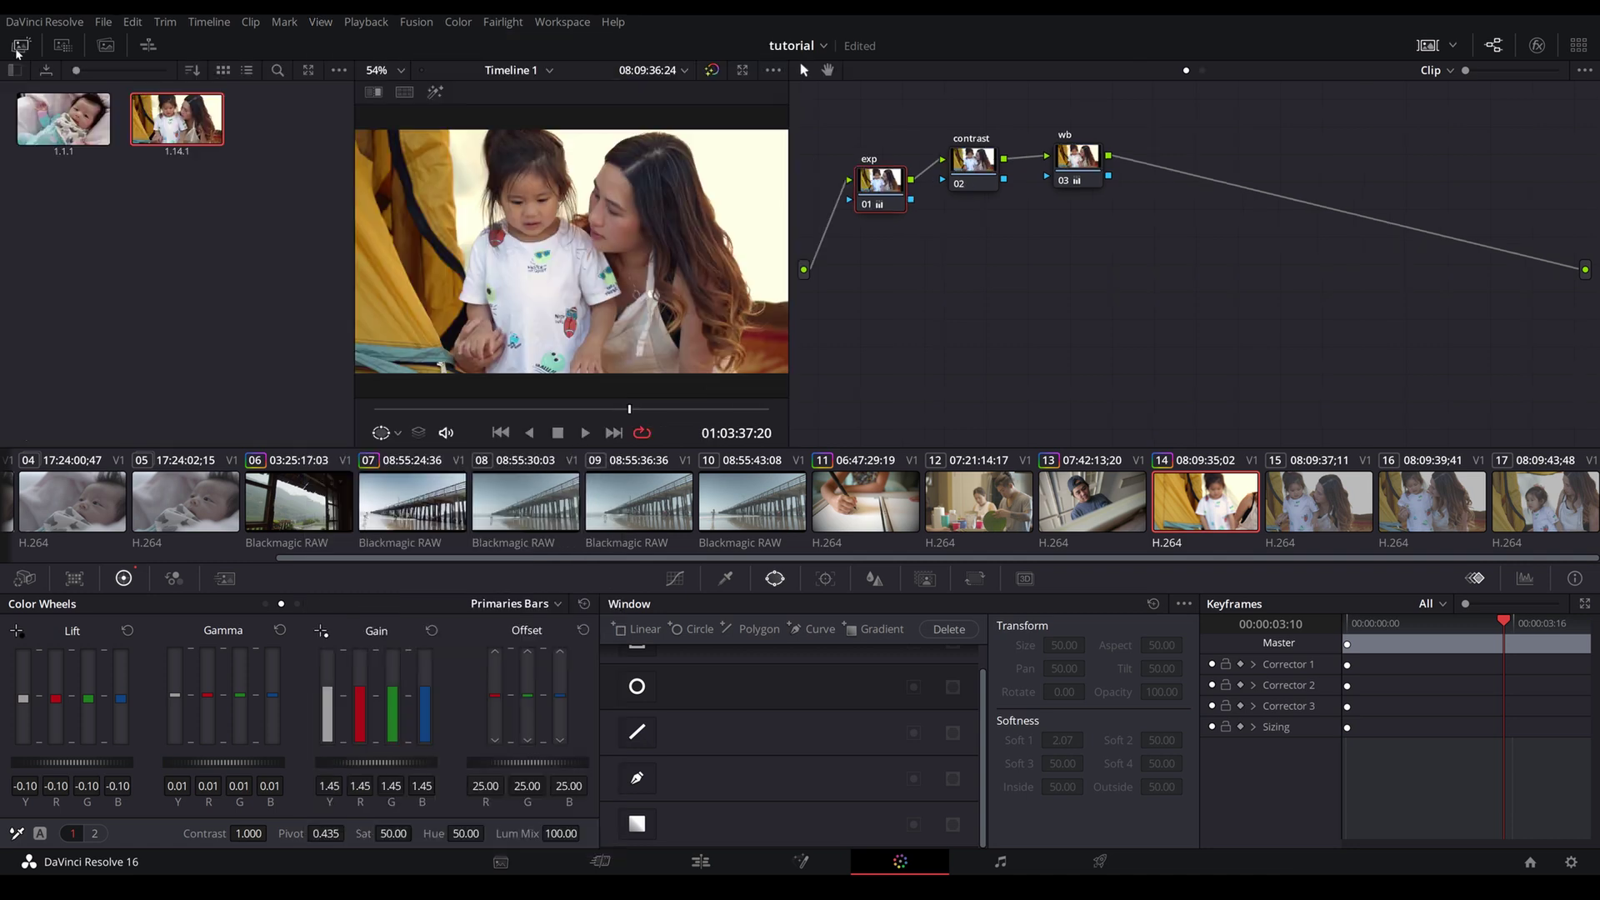
{"action": "left_click", "coordinate": [19, 47]}
{"action": "left_click", "coordinate": [19, 46]}
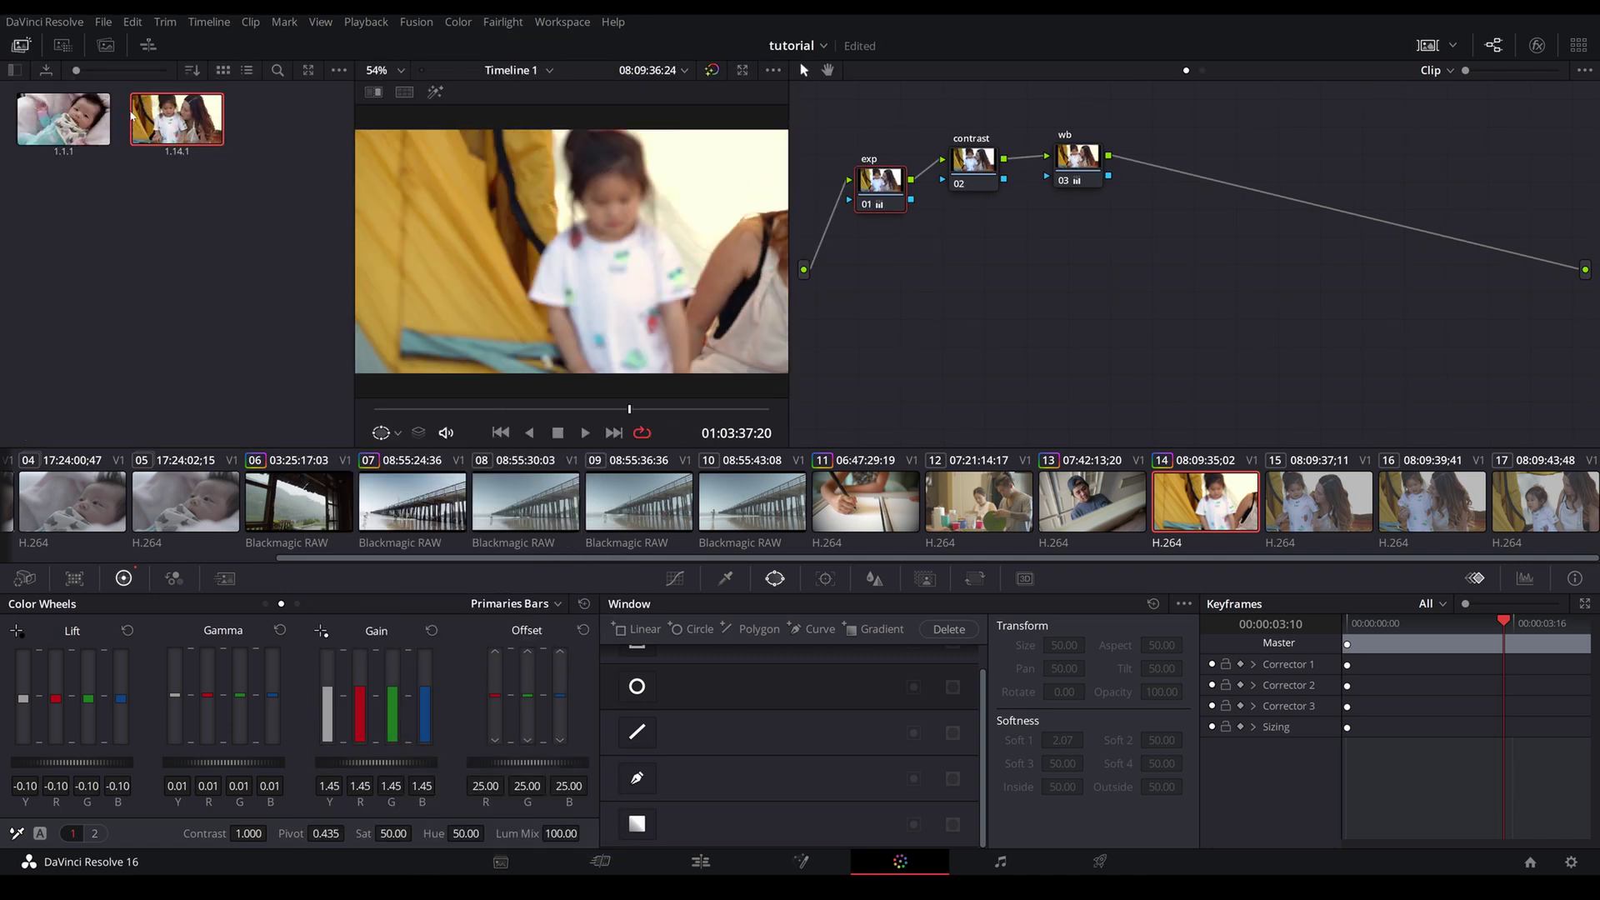
- Select clips 15 through 17 and bring up the options for still 1.14.1
{"action": "left_click", "coordinate": [1329, 504]}
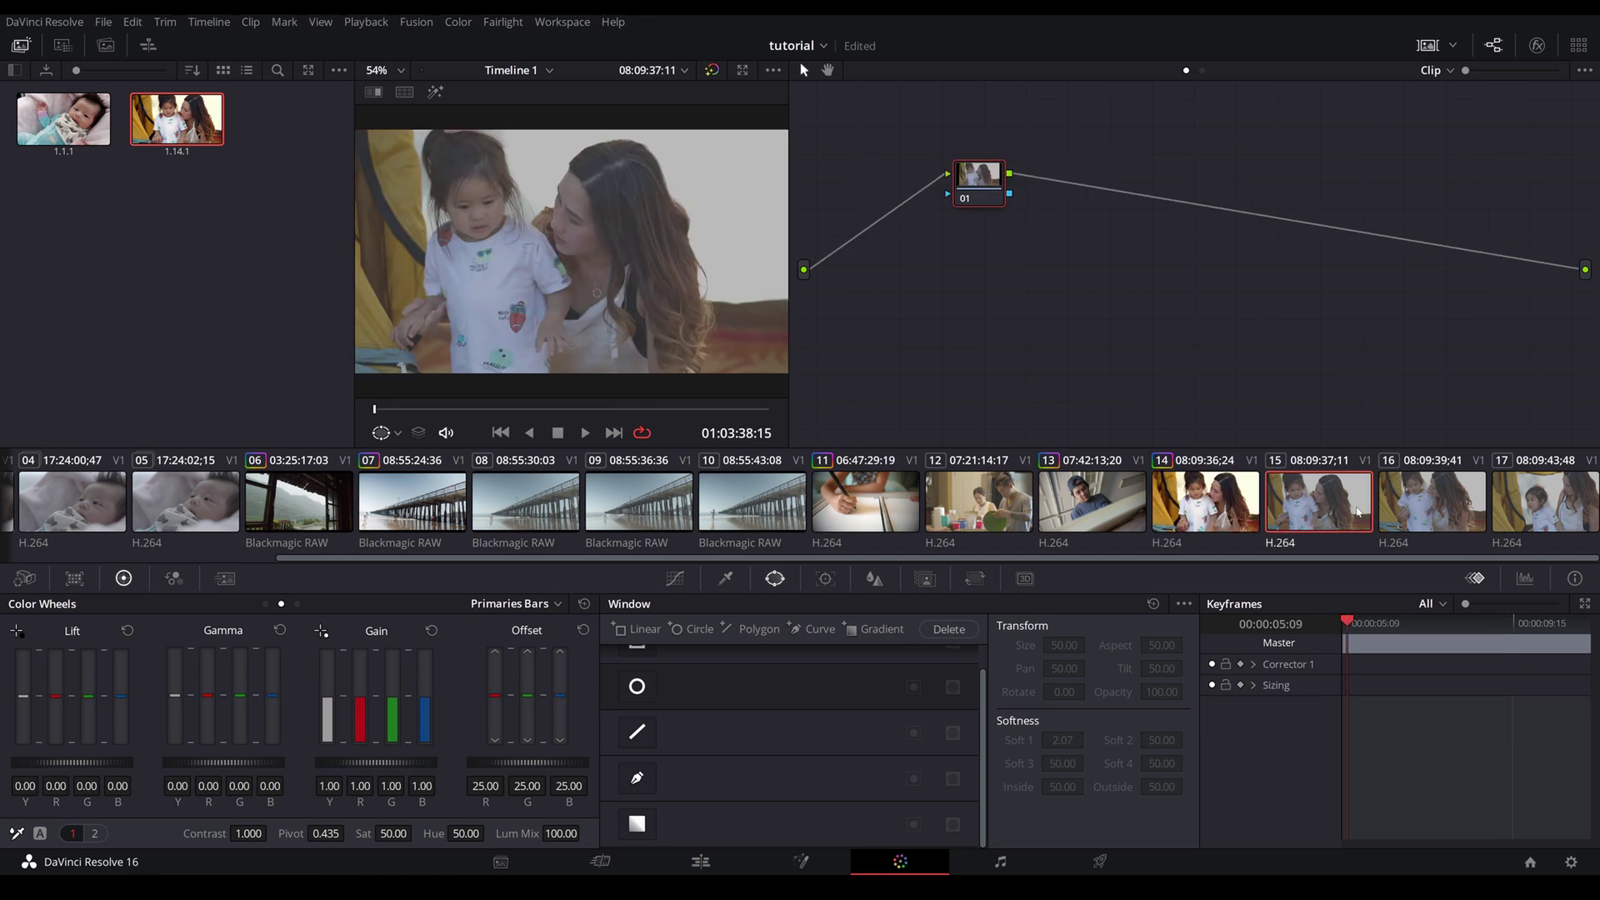
{"action": "left_click", "coordinate": [1544, 507], "text": "shift"}
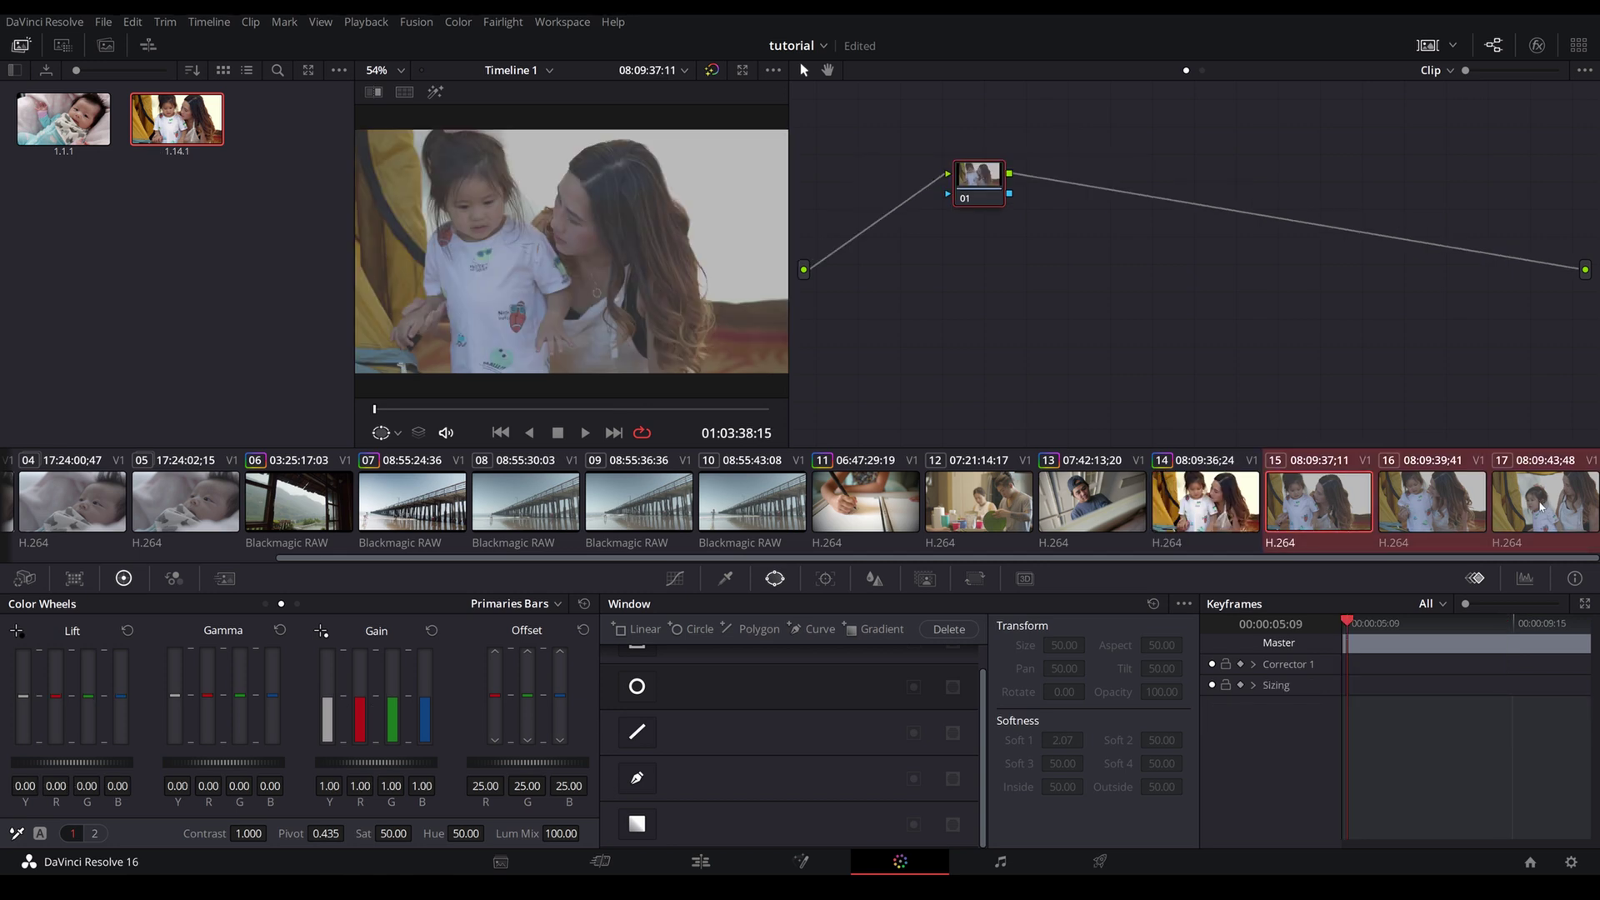
{"action": "right_click", "coordinate": [184, 125]}
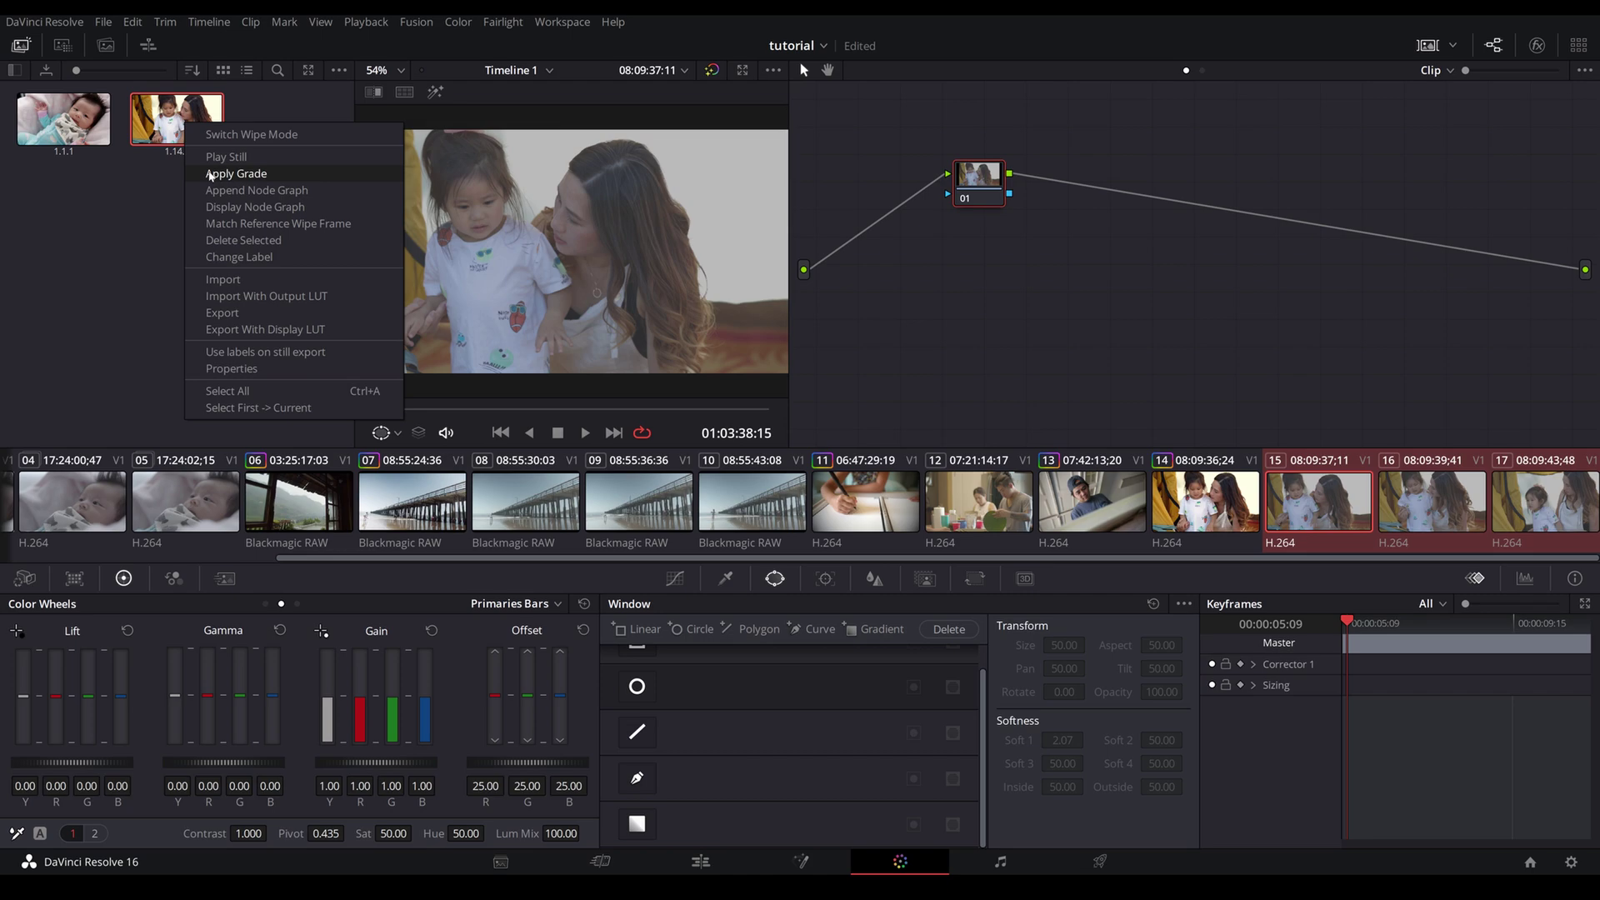